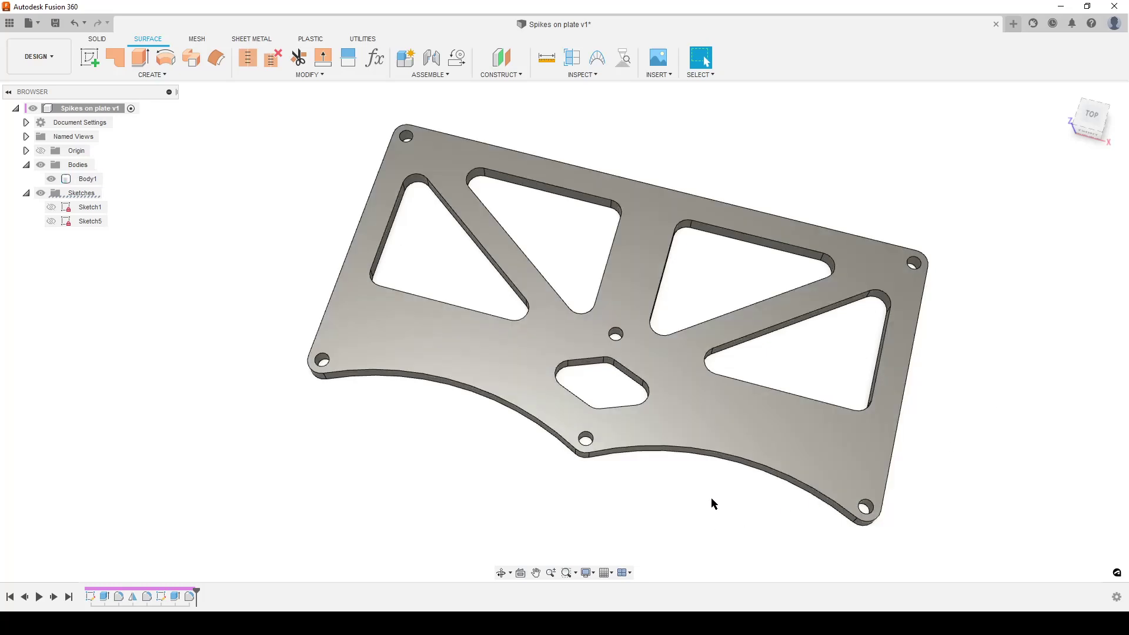
Orbit, fit and zoom around the perforated plate to inspect it, then clear the selection
mouse_move(688, 541)
middle_mouse_down("shift")
mouse_move(698, 547)
mouse_move(698, 484)
mouse_move(703, 533)
middle_mouse_up("shift")
key("F6")
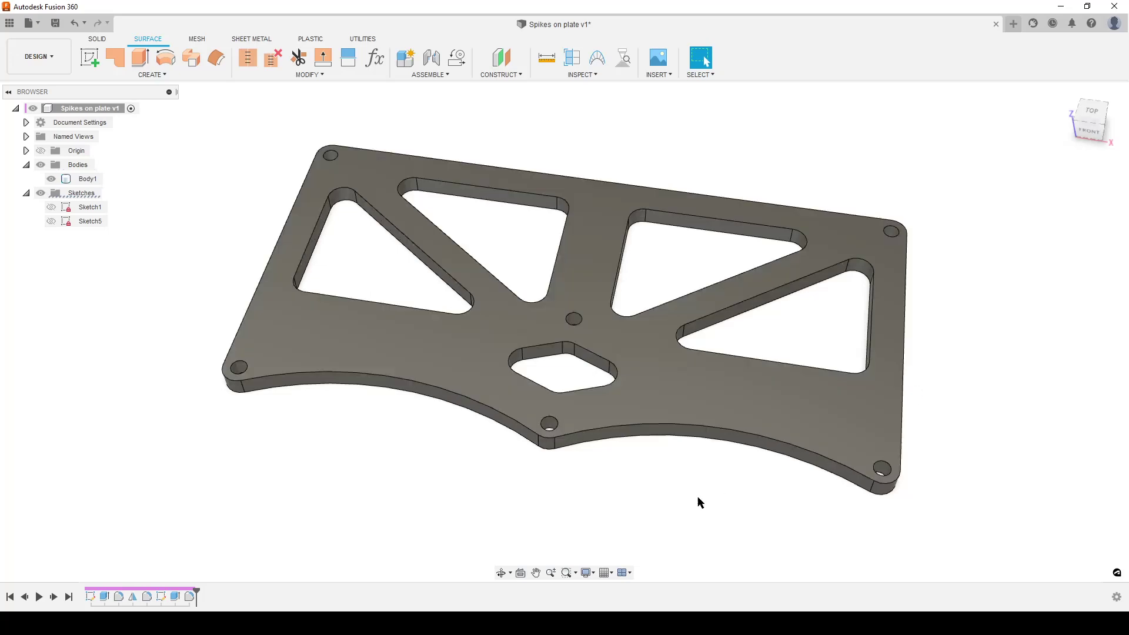
scroll(619, 504, "up", 3)
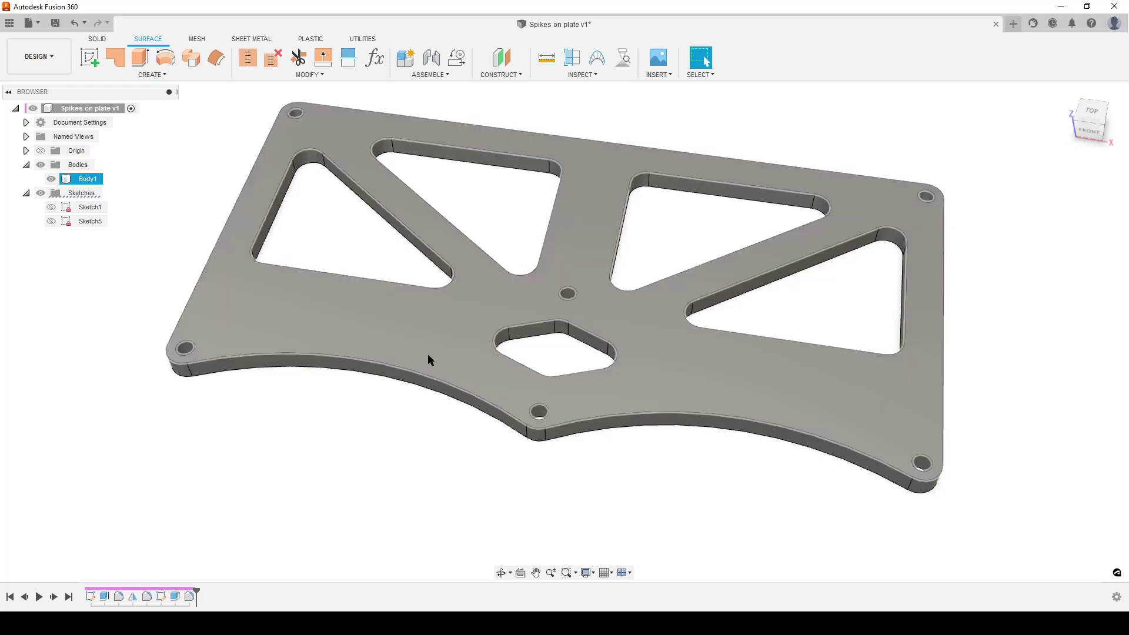
left_click(471, 428)
scroll(474, 445, "down", 3)
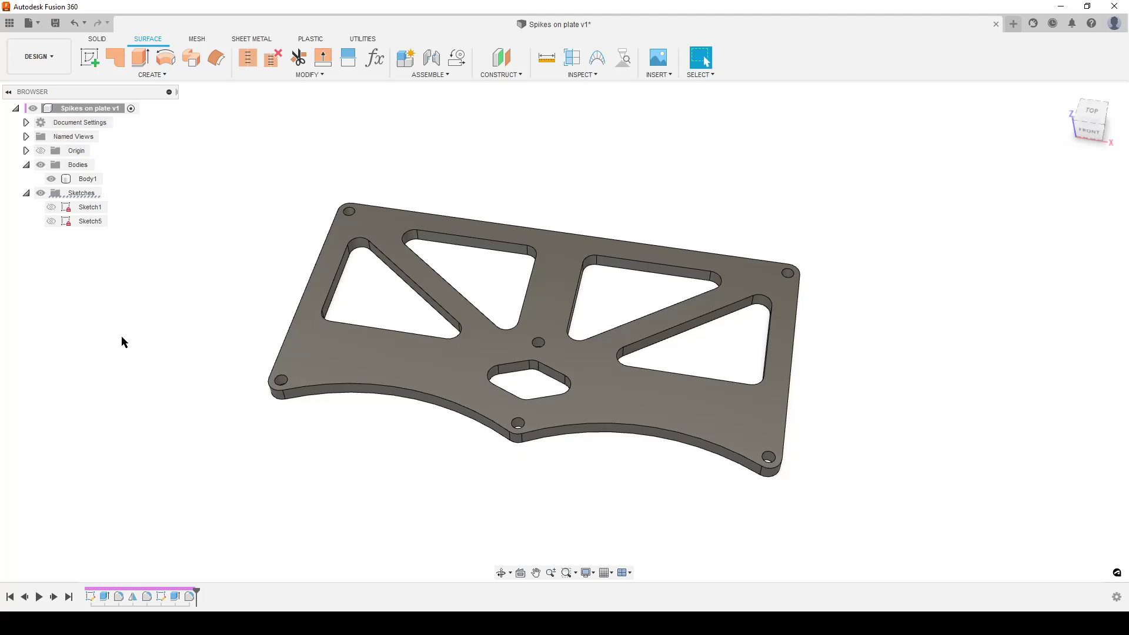
Start a new sketch on the plate's top face
left_click(90, 57)
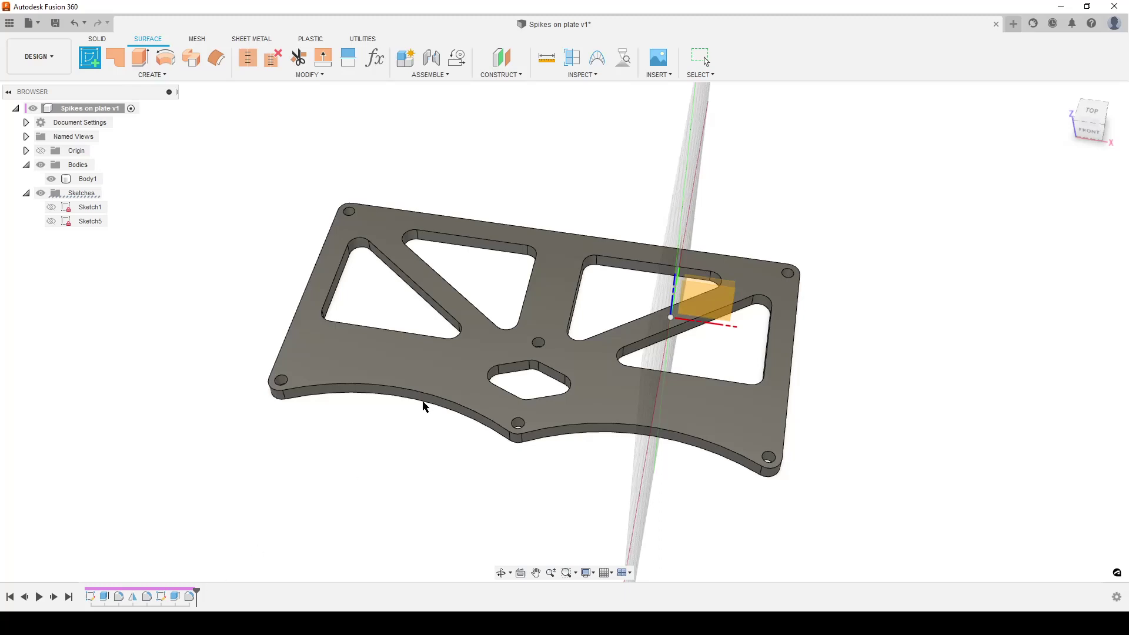
left_click(568, 290)
left_click(561, 274)
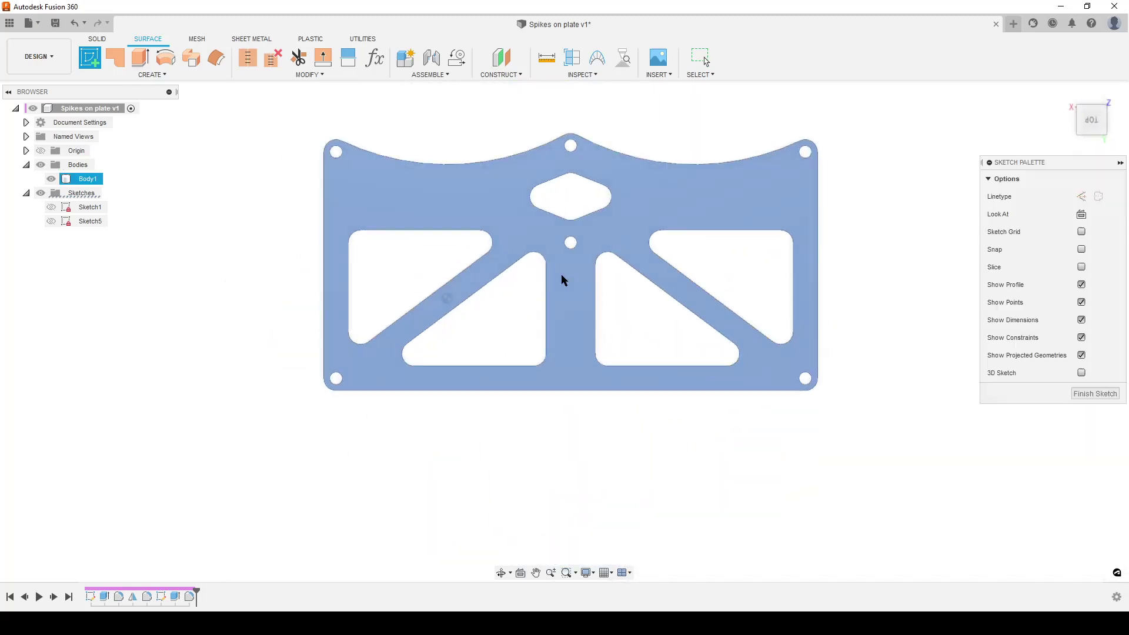
Project the plate's bottom edge and top hole into the sketch
key("p")
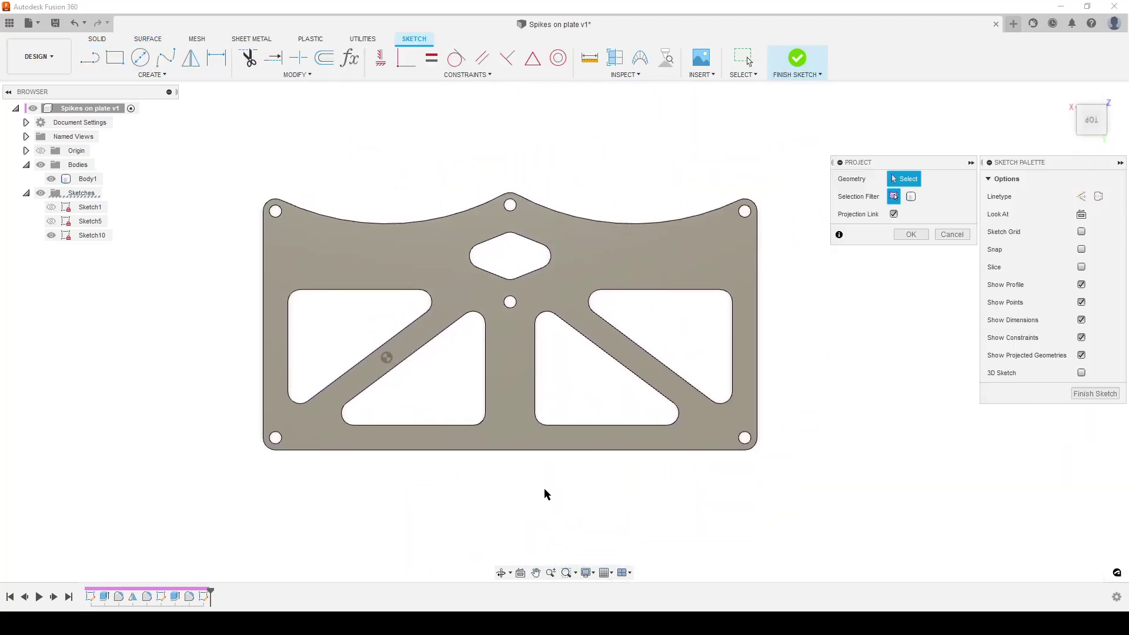
left_click(511, 355)
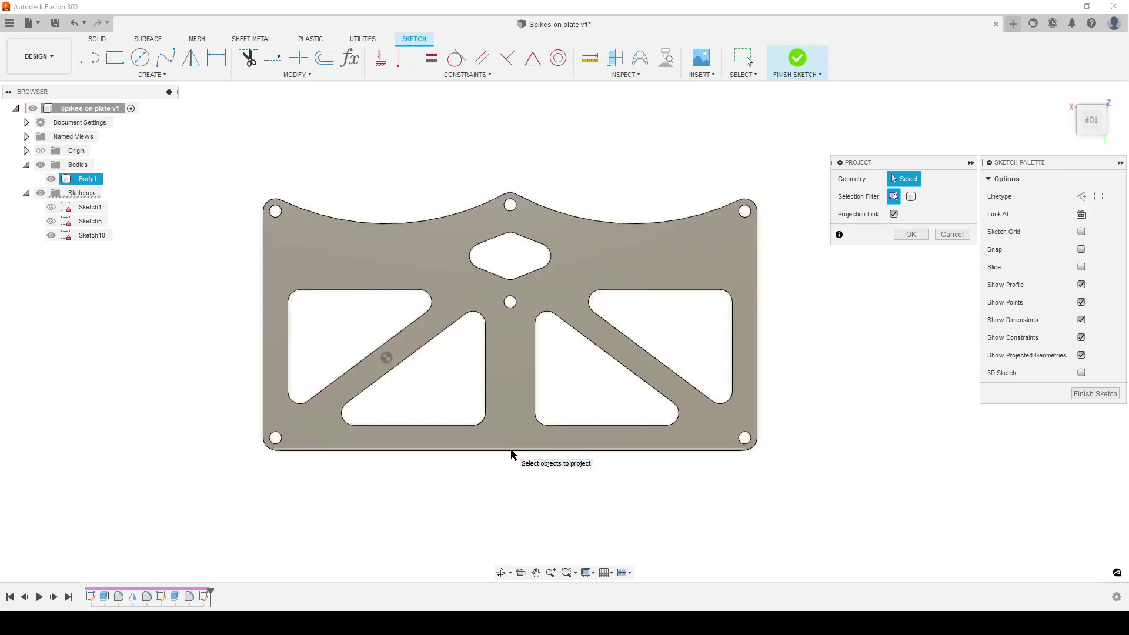
left_click(511, 451)
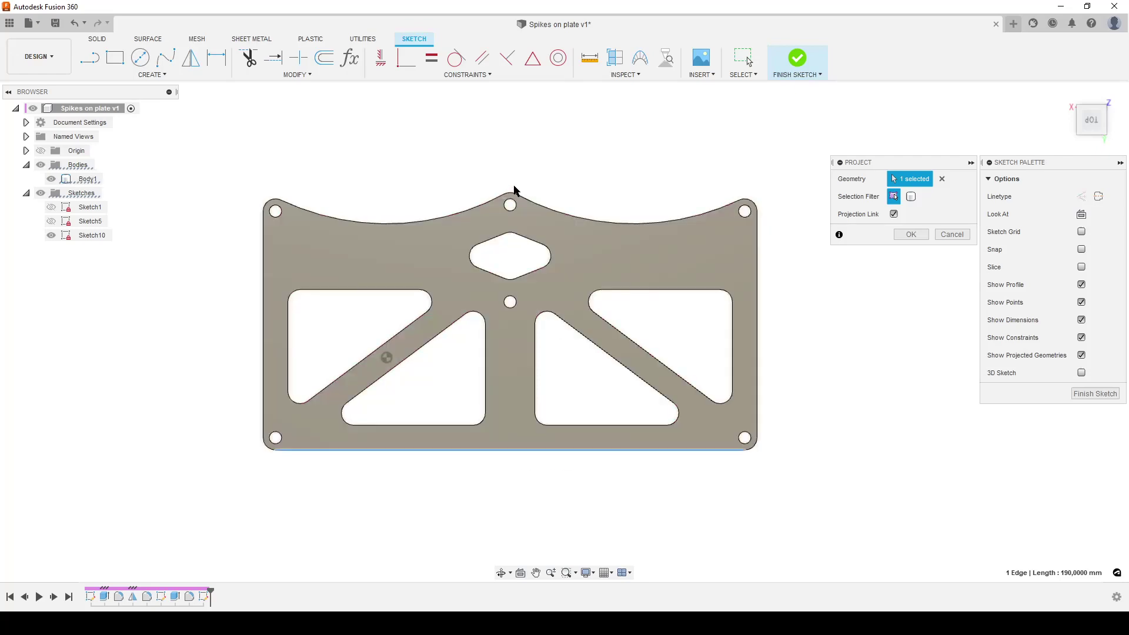
scroll(513, 195, "up", 3)
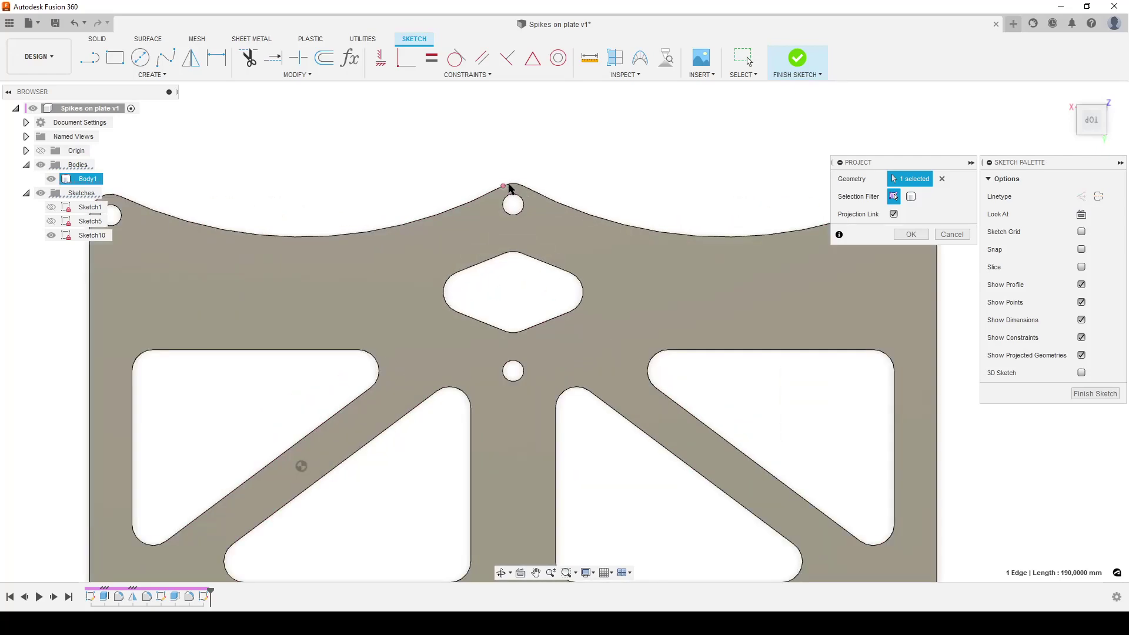
left_click(911, 234)
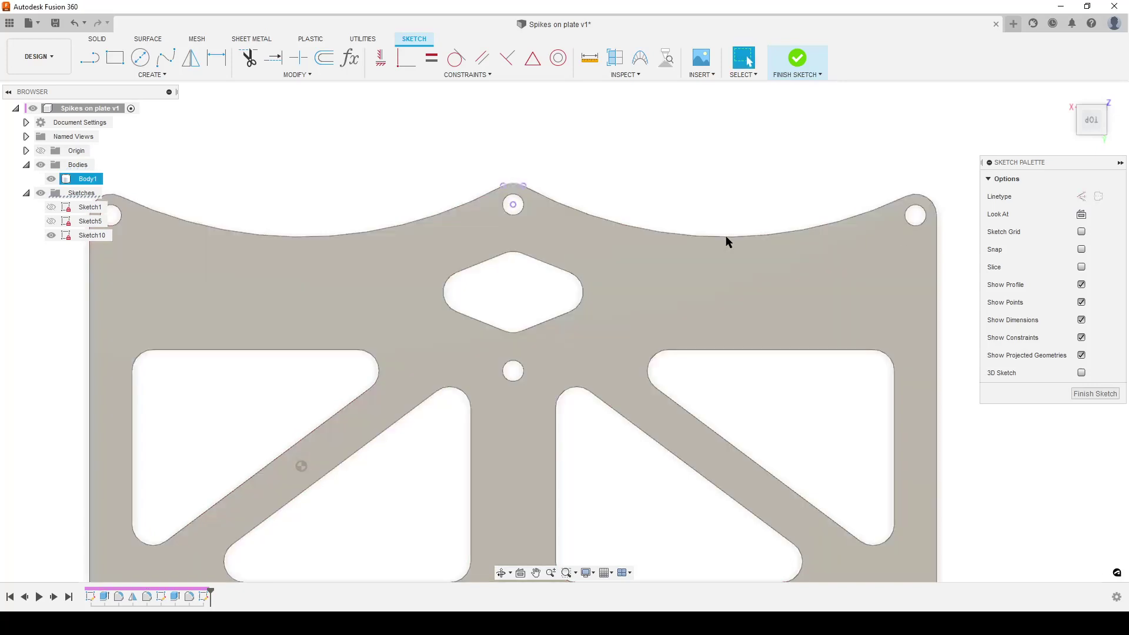
Hide the plate body and draw a vertical line from the bottom edge's midpoint to the top hole
left_click(52, 180)
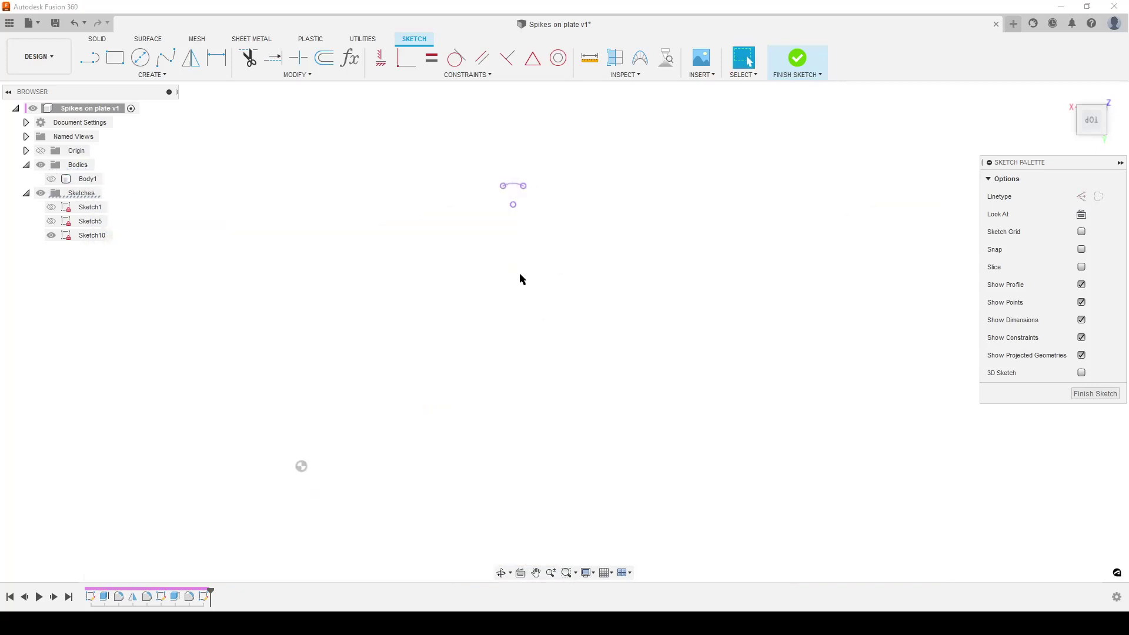
scroll(515, 323, "down", 3)
middle_click_drag(550, 372, 592, 373)
scroll(600, 378, "down", 1)
key("l")
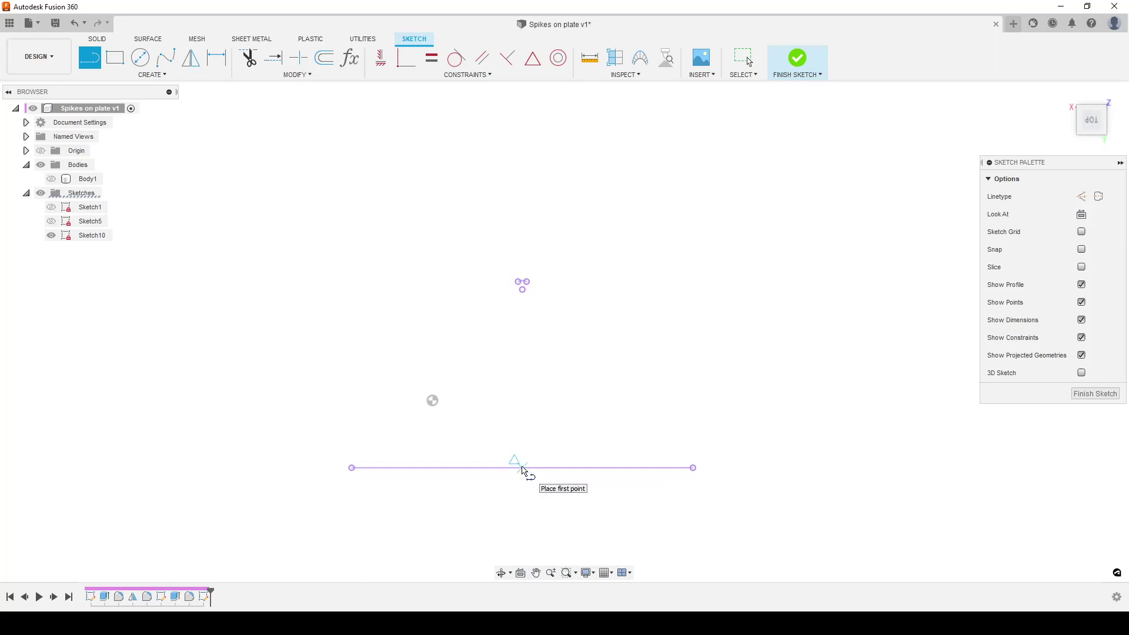
left_click(525, 469)
scroll(533, 288, "up", 3)
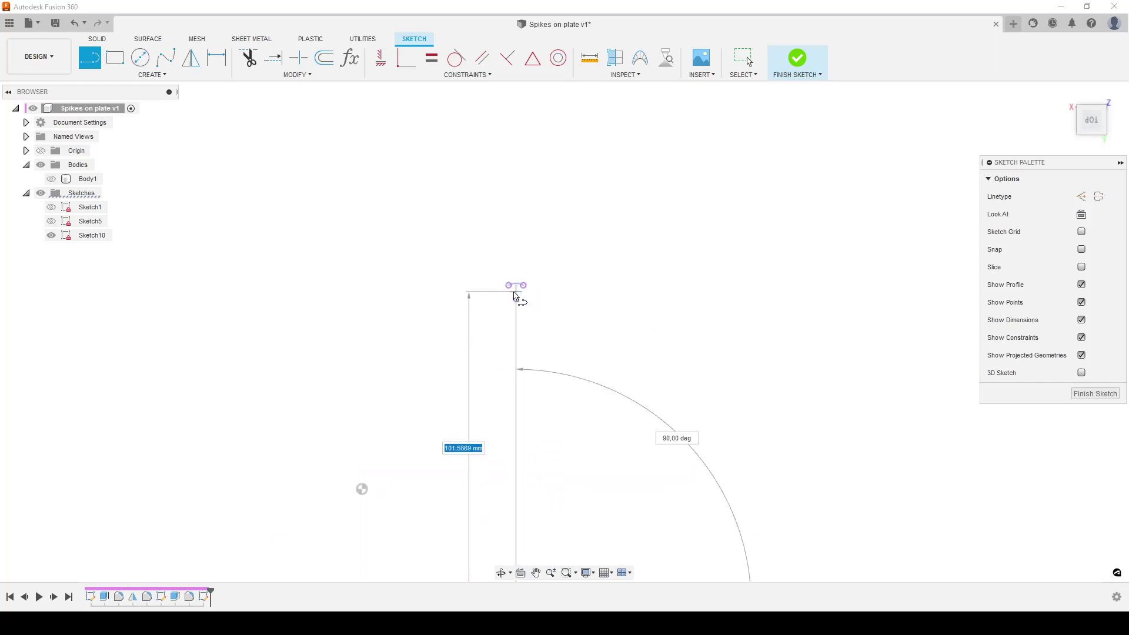
left_click(525, 284)
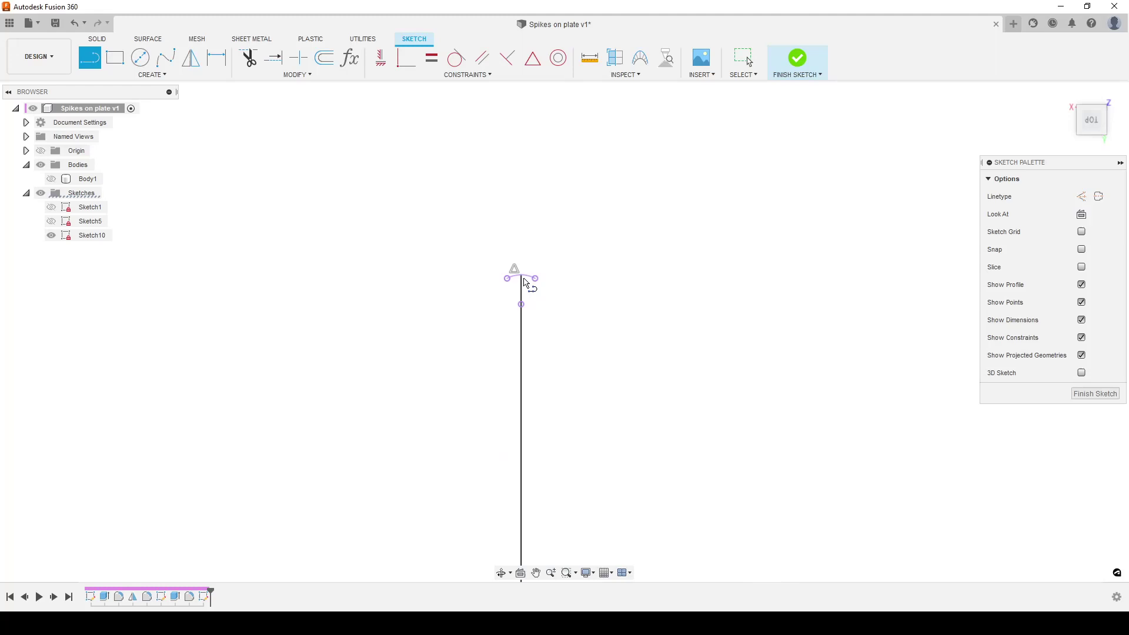
scroll(630, 373, "down", 5)
key("Escape")
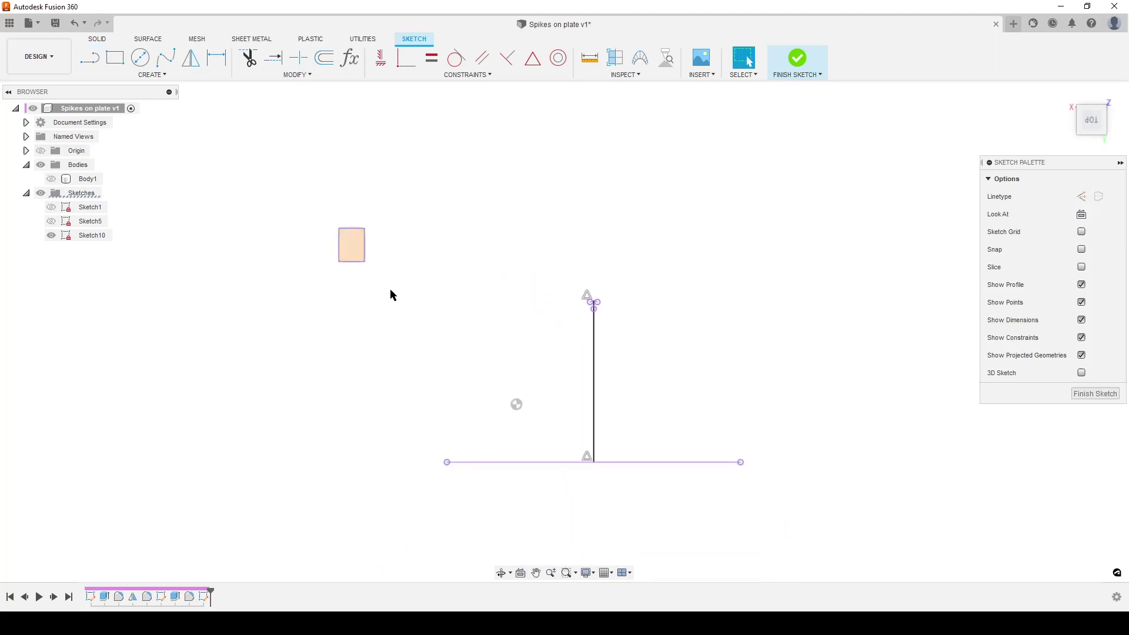
Convert both sketch lines to construction geometry and recentre the view
left_click_drag(392, 294, 835, 523)
left_click(1082, 234)
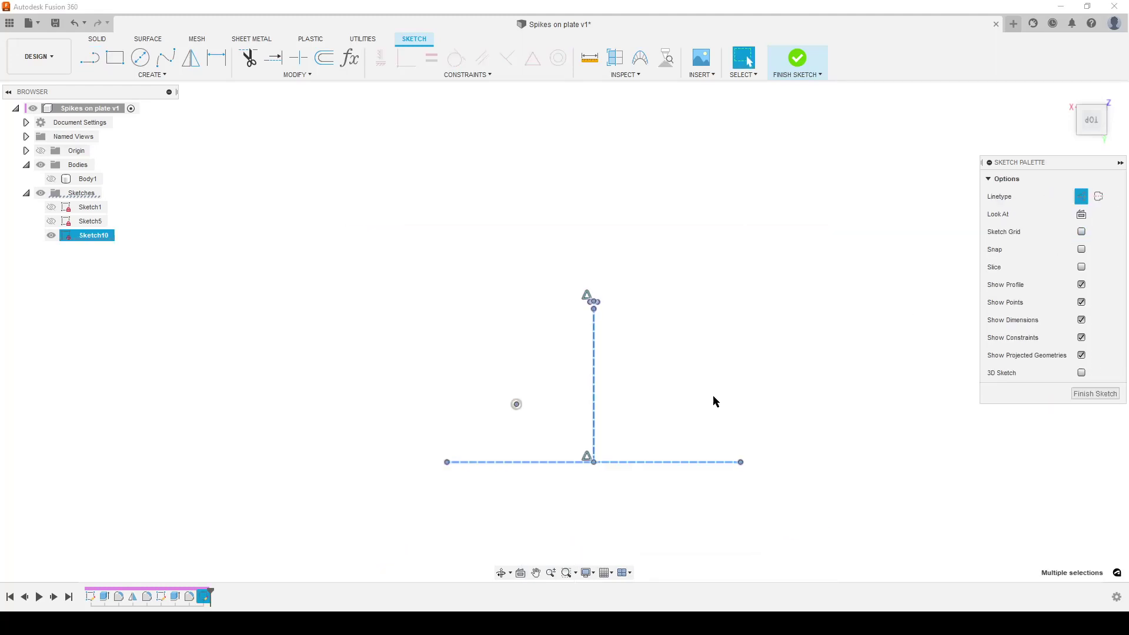
left_click(700, 389)
scroll(623, 430, "up", 5)
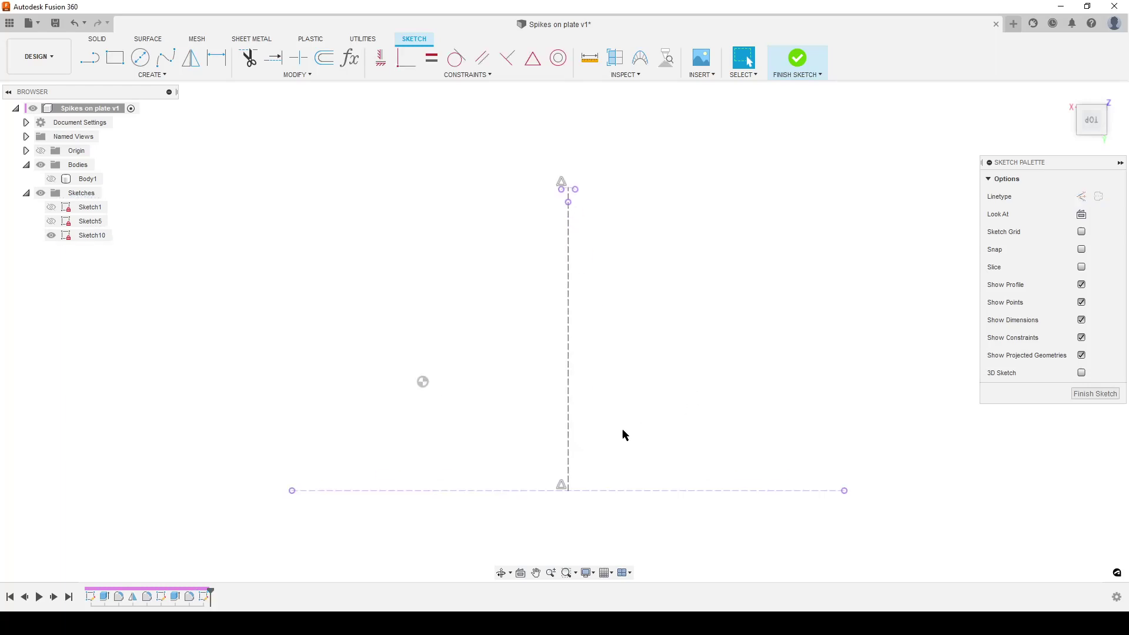
middle_click_drag(640, 344, 615, 375)
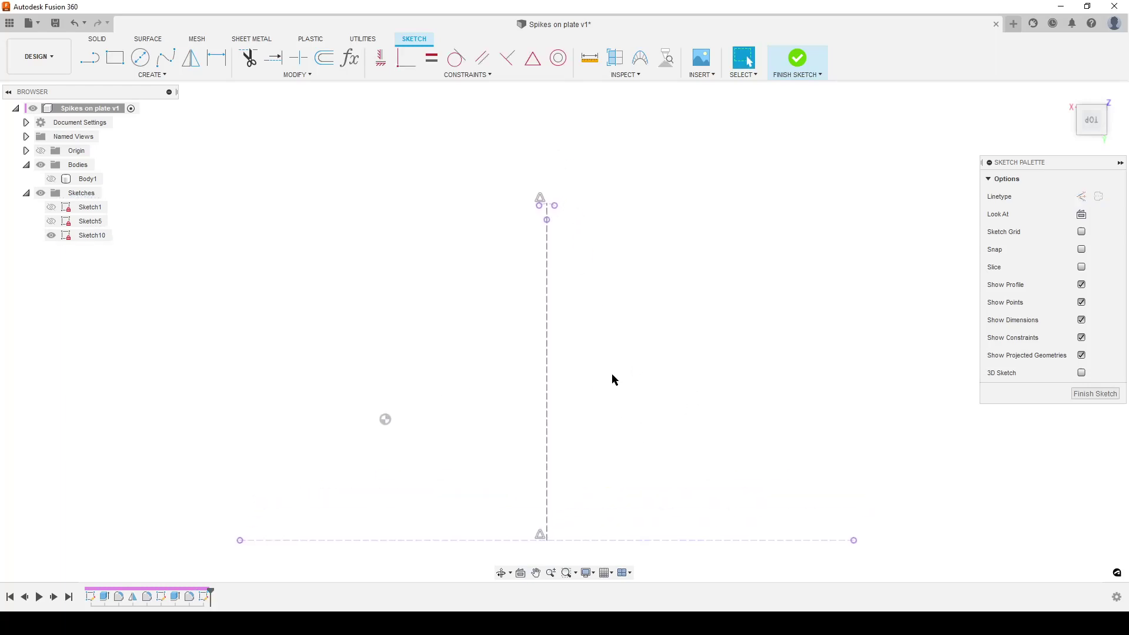
key("c")
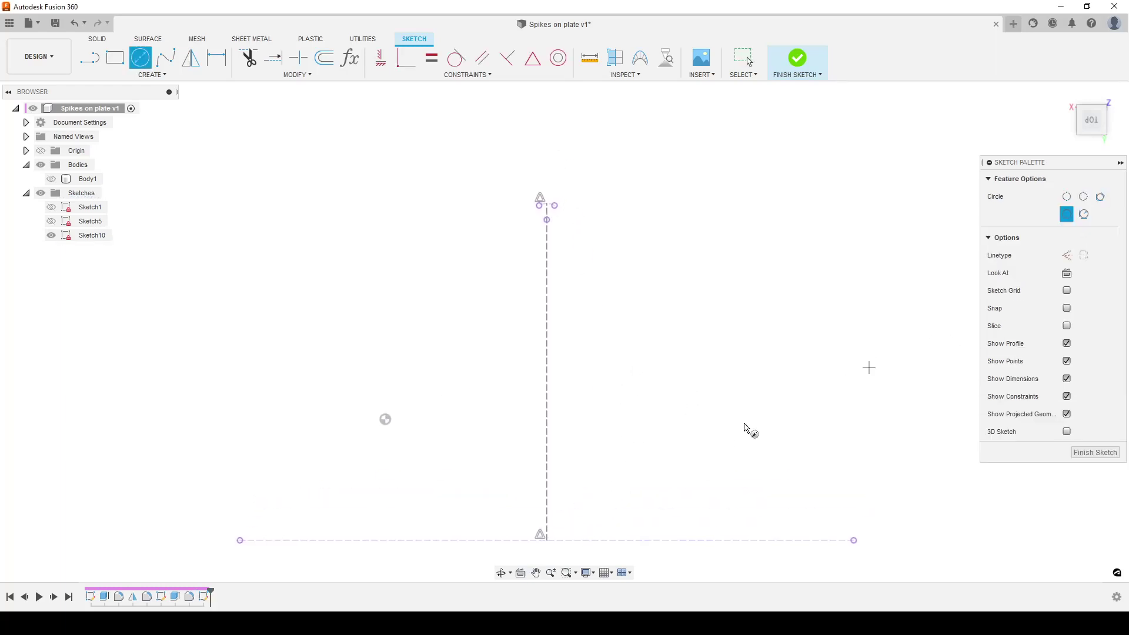
Draw a circle centred on the vertical construction line below the centre hole, and show the plate body
left_click(547, 372)
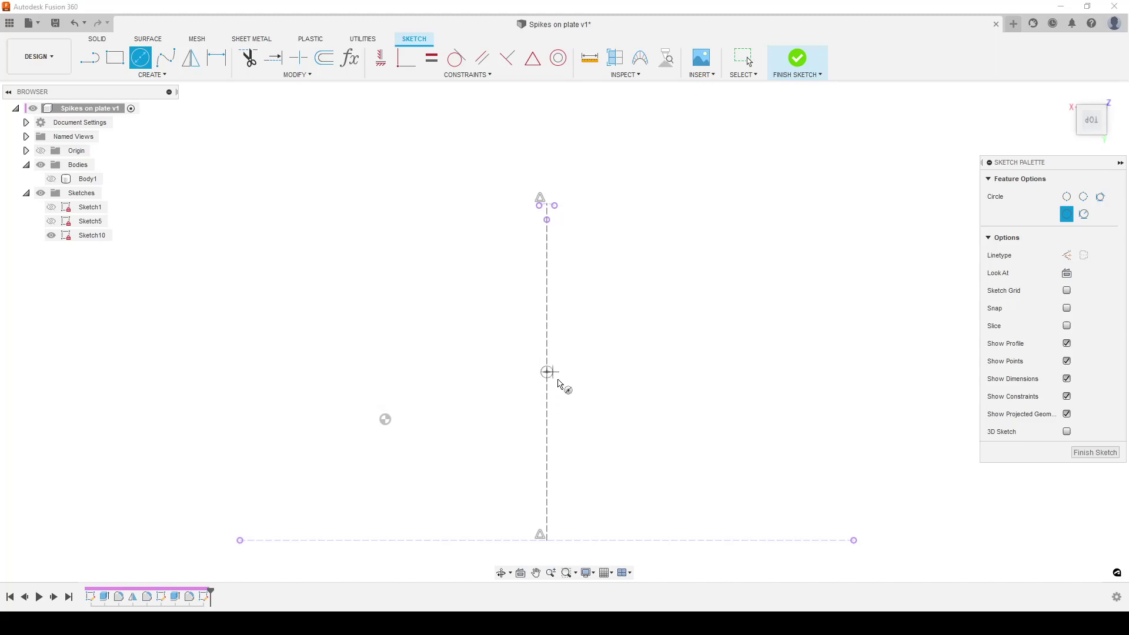
left_click(577, 393)
key("Escape")
left_click(52, 180)
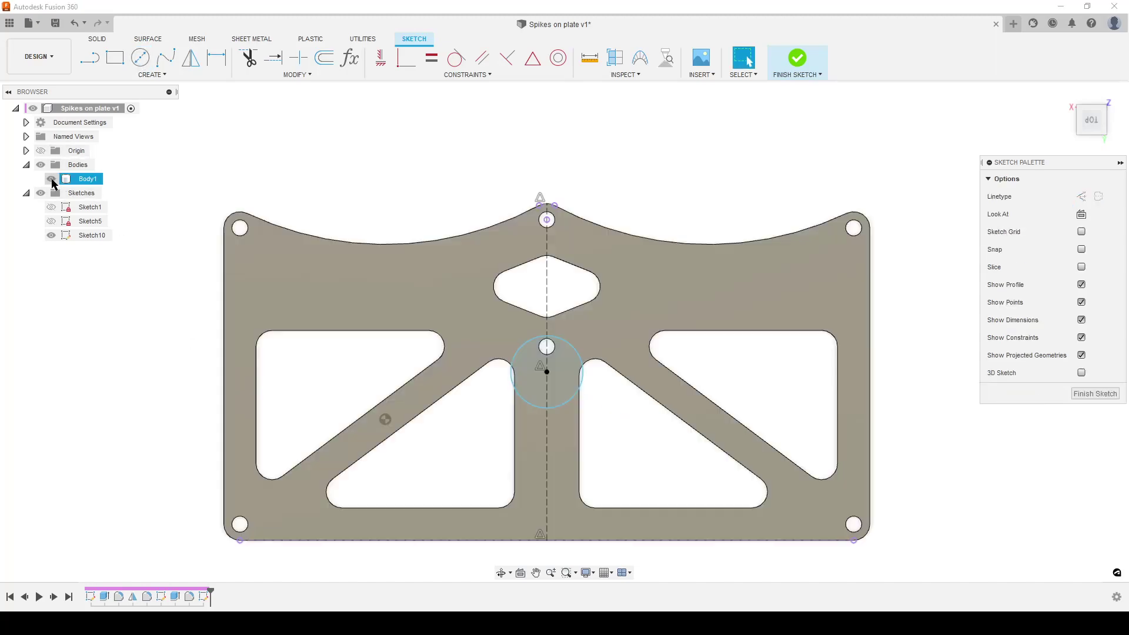
scroll(589, 436, "up", 5)
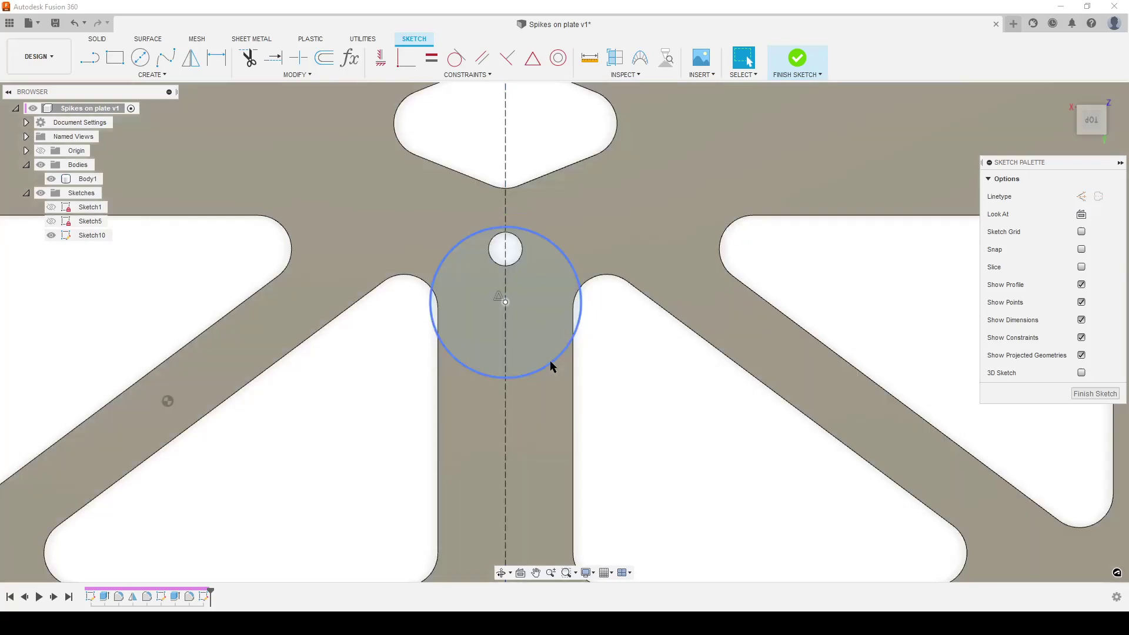
left_click_drag(550, 361, 516, 319)
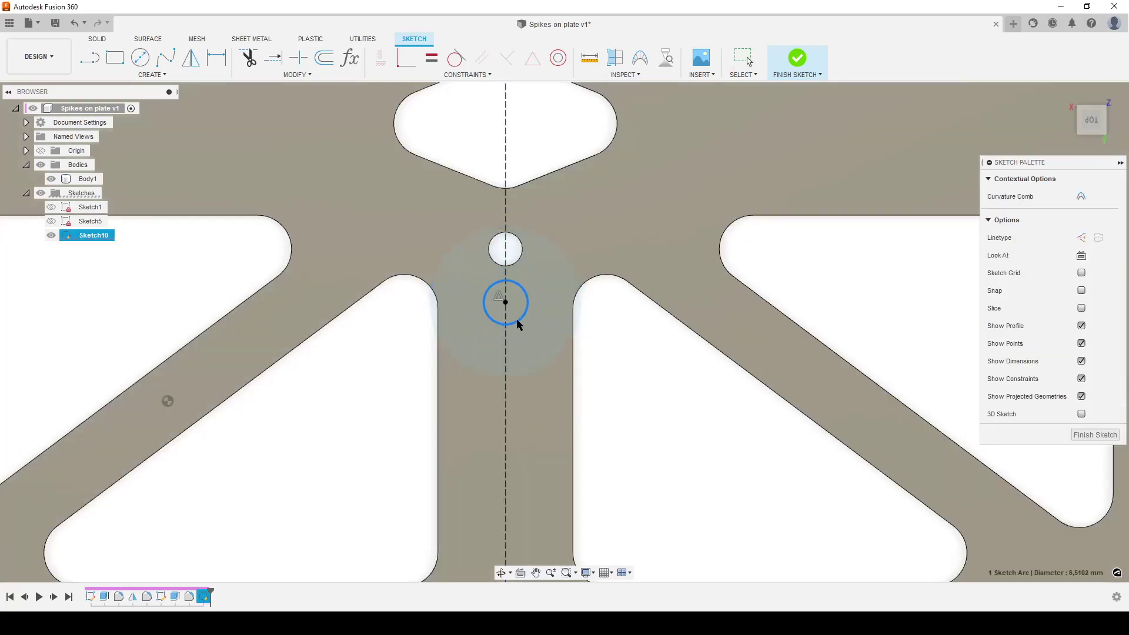
scroll(669, 419, "down", 3)
Dimension the circle's diameter at 5 mm, then edit it to 4 mm
key("d")
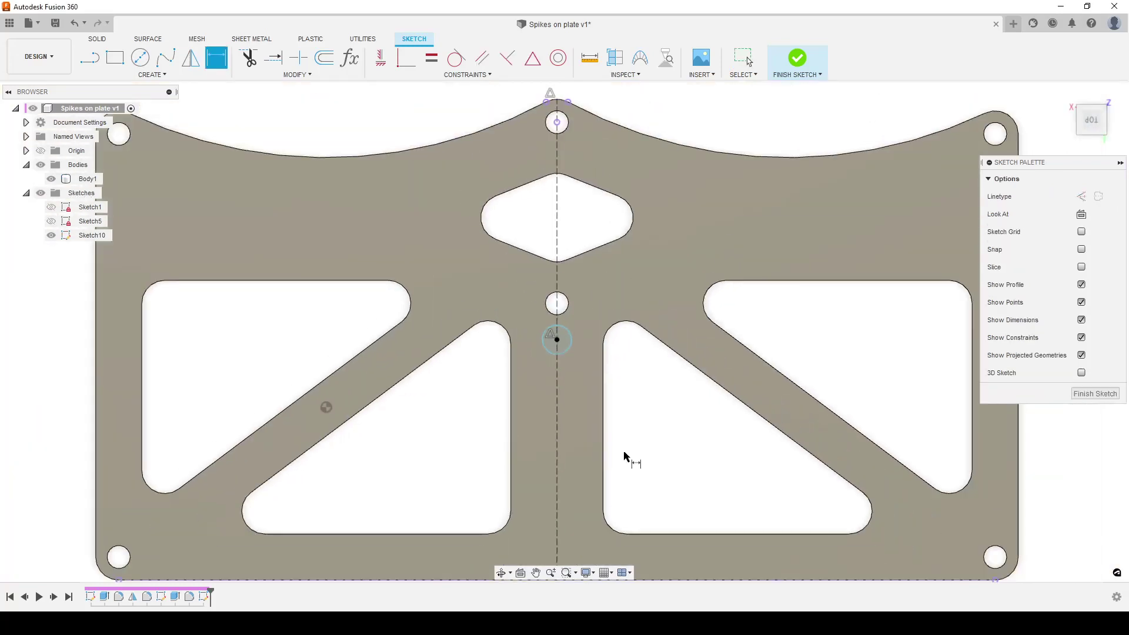
left_click(570, 357)
left_click(446, 406)
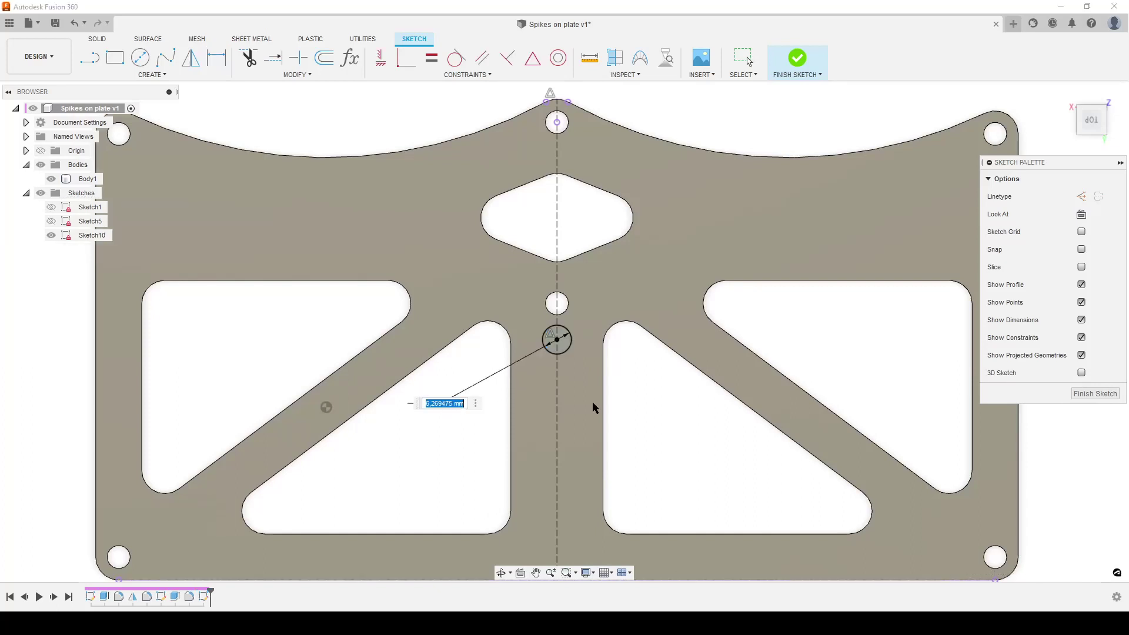
type("5")
key("Return")
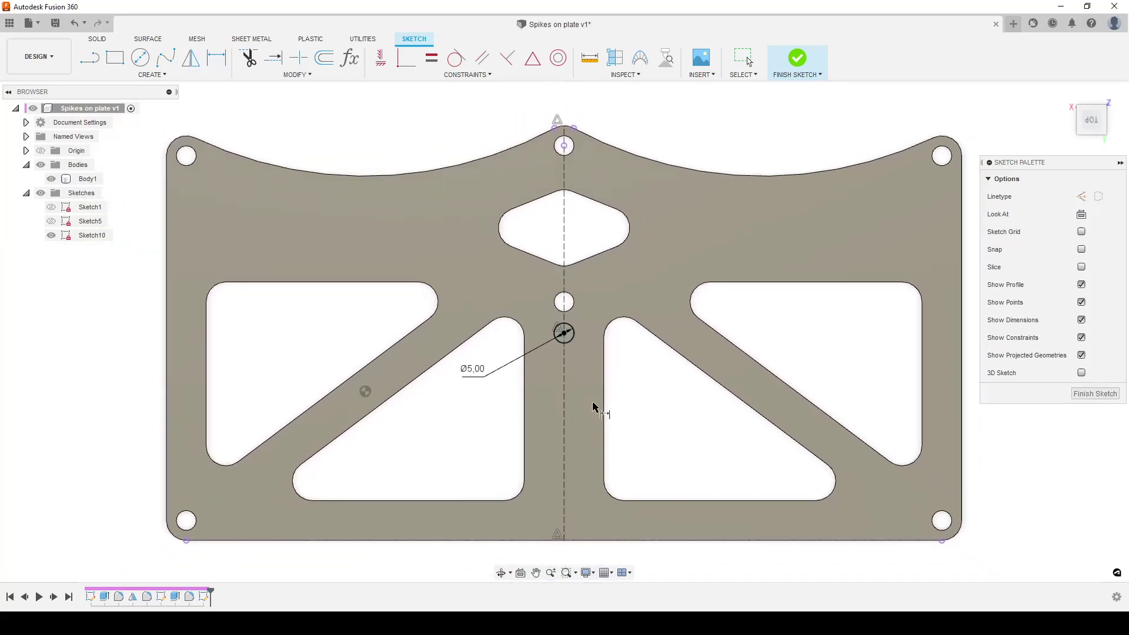
double_click(471, 376)
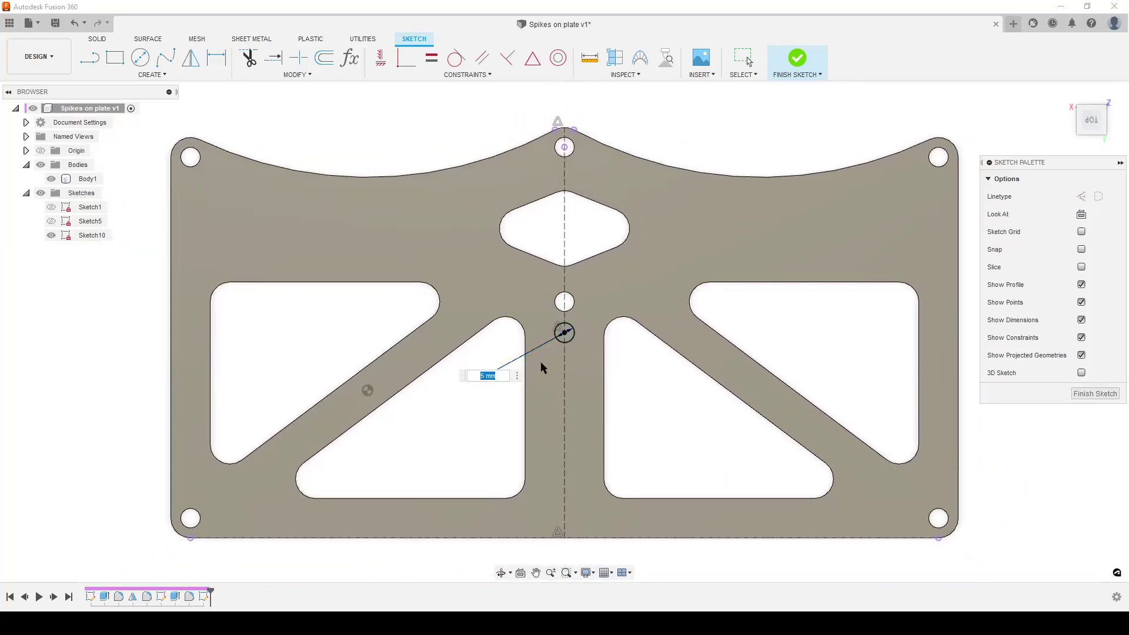
type("4")
key("Return")
scroll(551, 361, "up", 3)
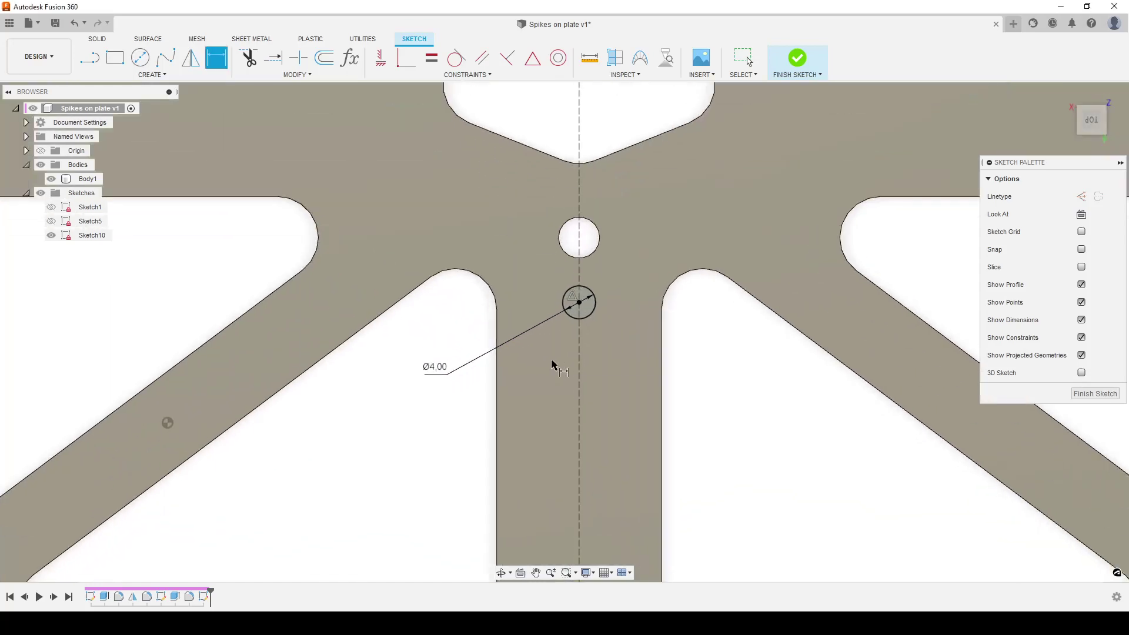
mouse_move(774, 467)
middle_mouse_down("shift")
mouse_move(780, 402)
mouse_move(786, 448)
middle_mouse_up("shift")
key("d")
scroll(782, 447, "down", 2)
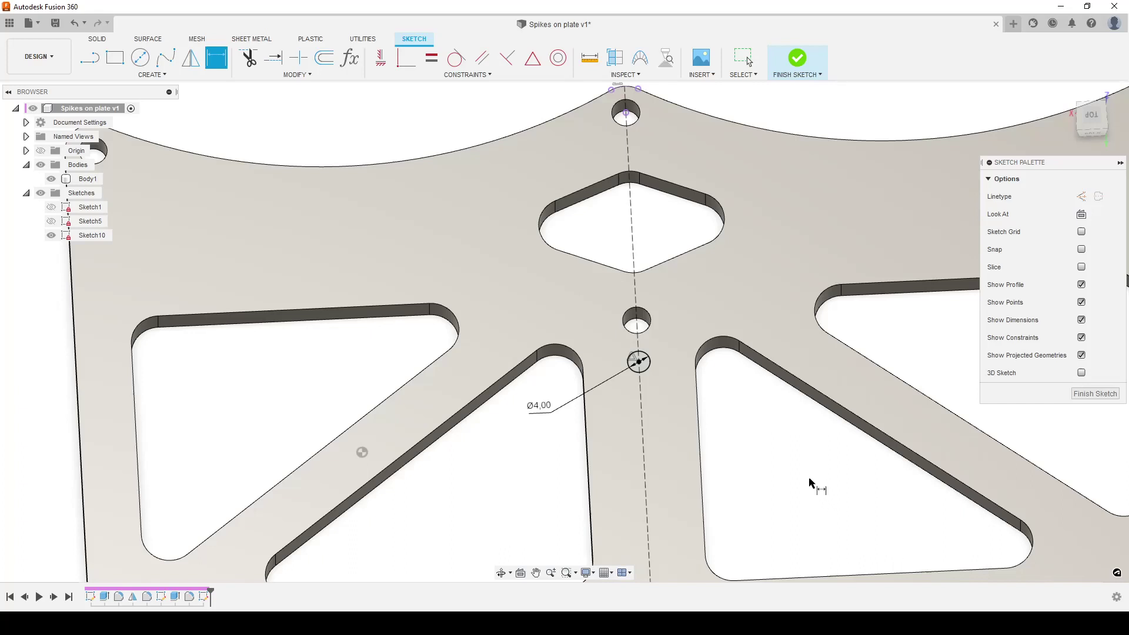
Draw a 3-sided circumscribed polygon (triangle) in the right cutout
middle_click_drag(809, 483, 737, 452)
left_click(134, 77)
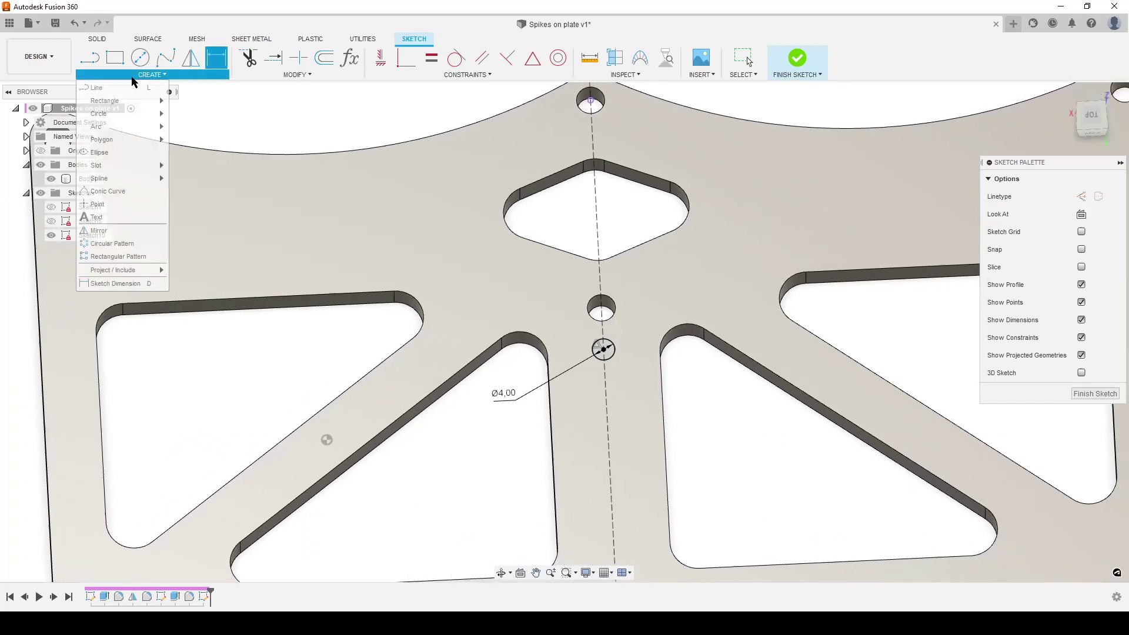
mouse_move(129, 139)
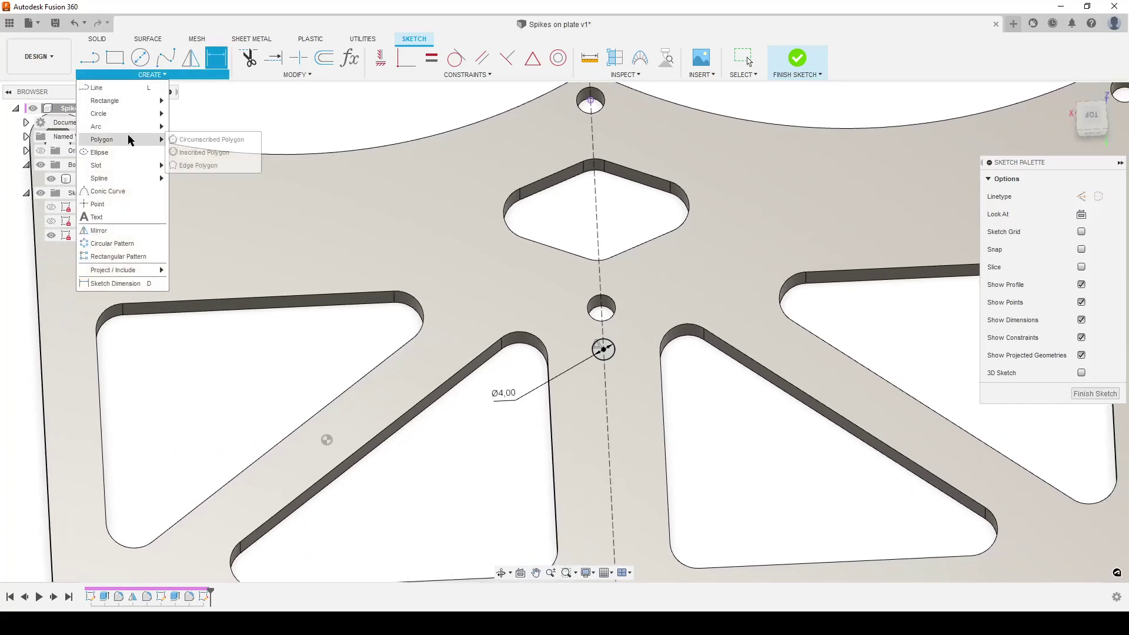
left_click(216, 142)
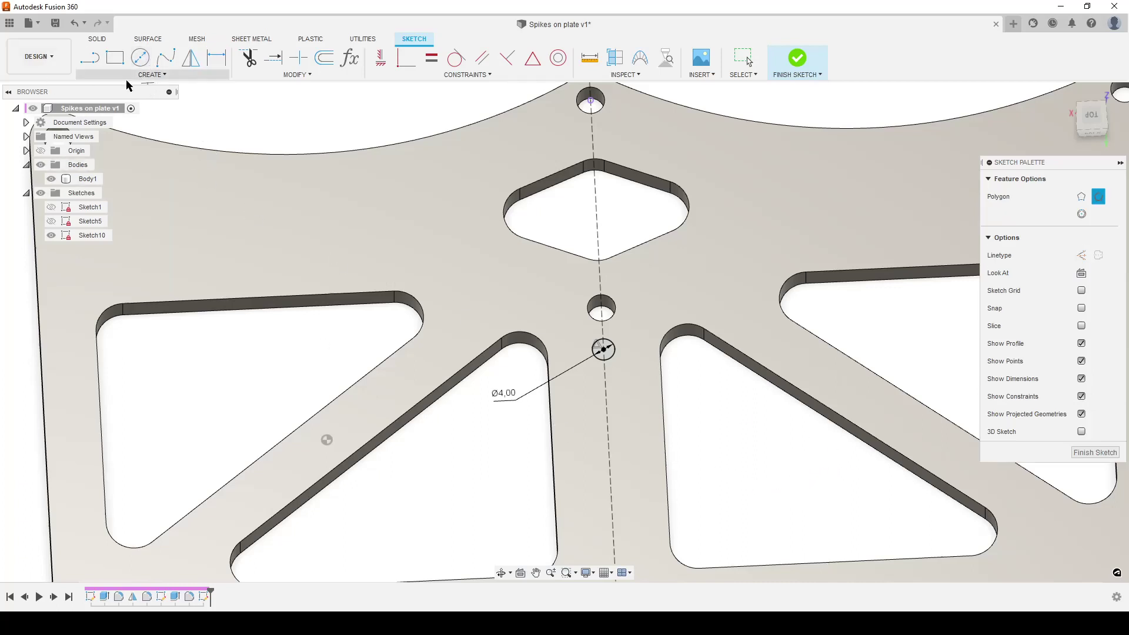
left_click(722, 435)
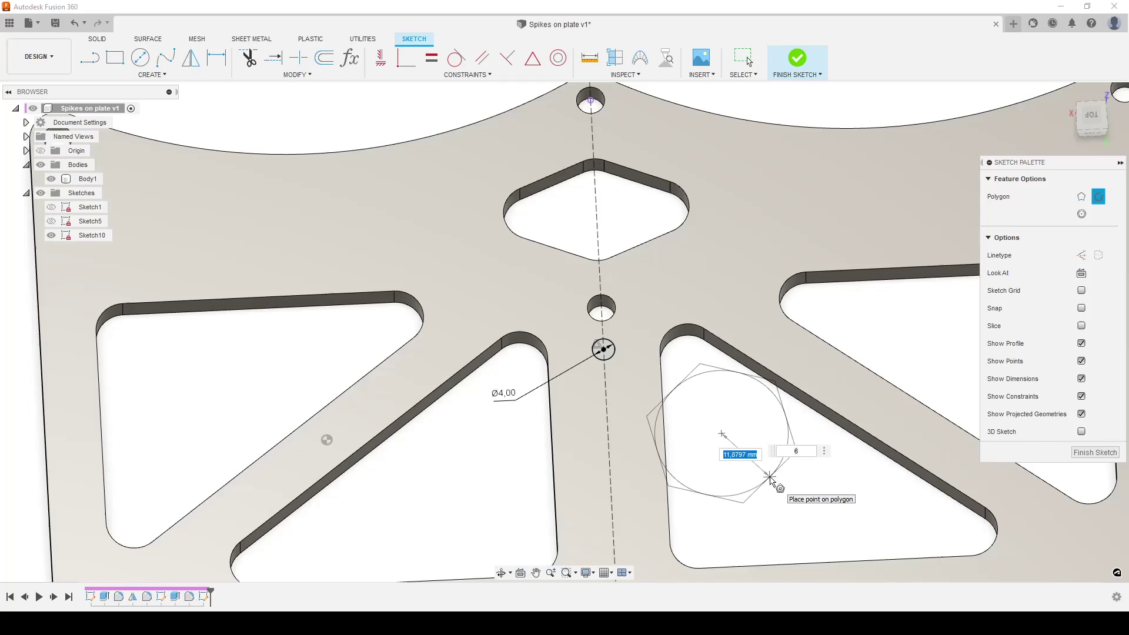
key("Tab")
type("3")
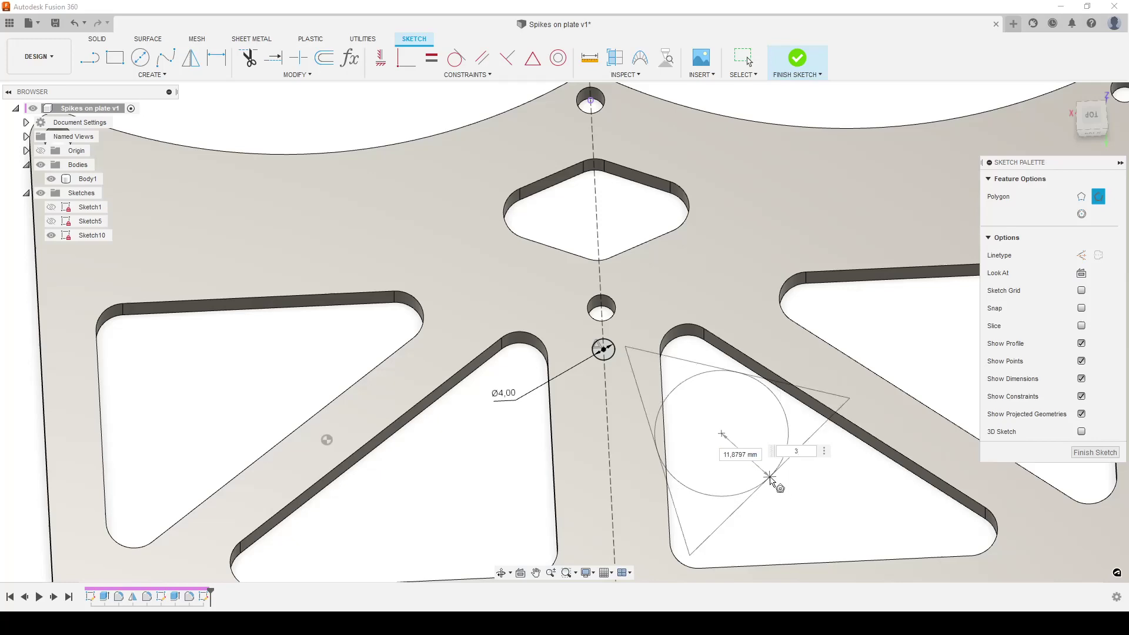
key("Return")
key("Escape")
scroll(775, 471, "down", 5)
Make the triangle's lower corner coincident with the circle centre
middle_click_drag(796, 493, 770, 461)
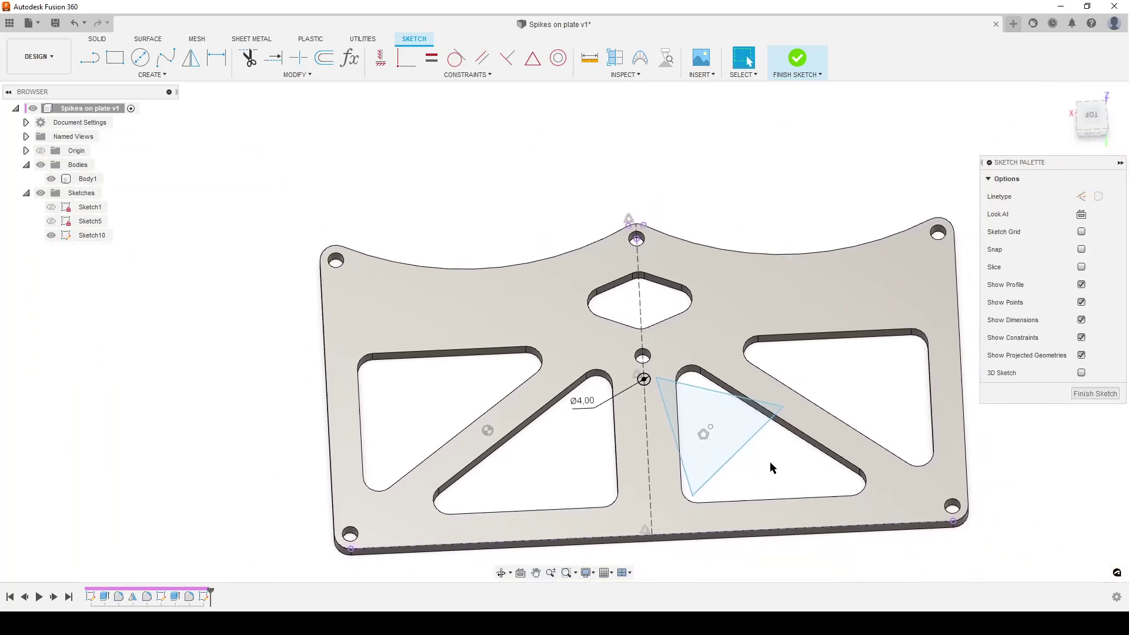
left_click(401, 62)
left_click(698, 492)
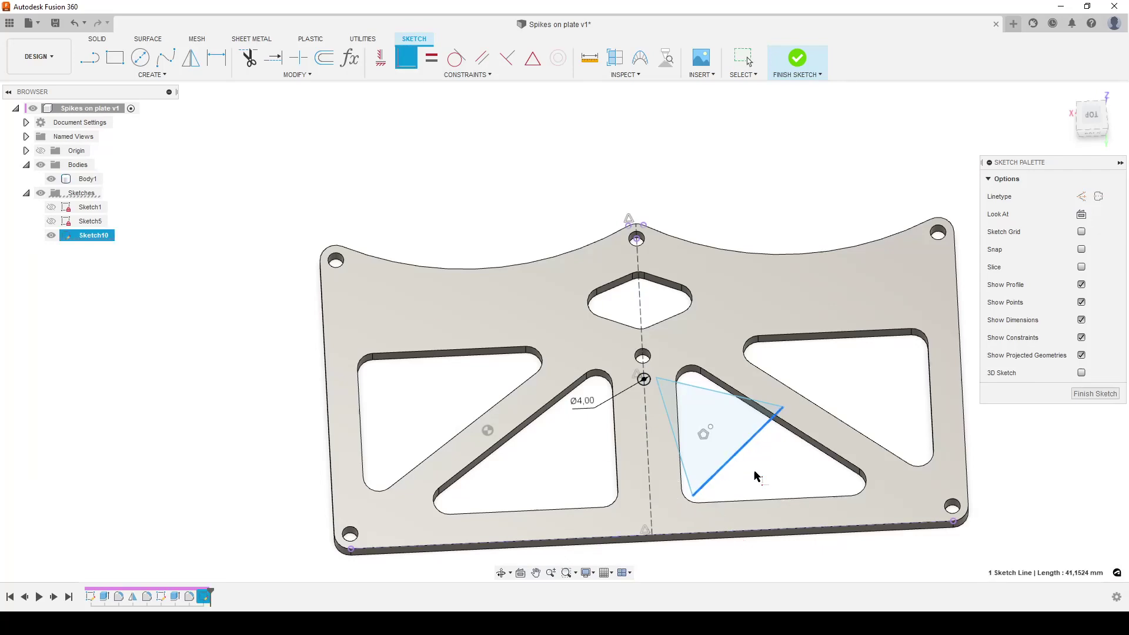
key("Escape")
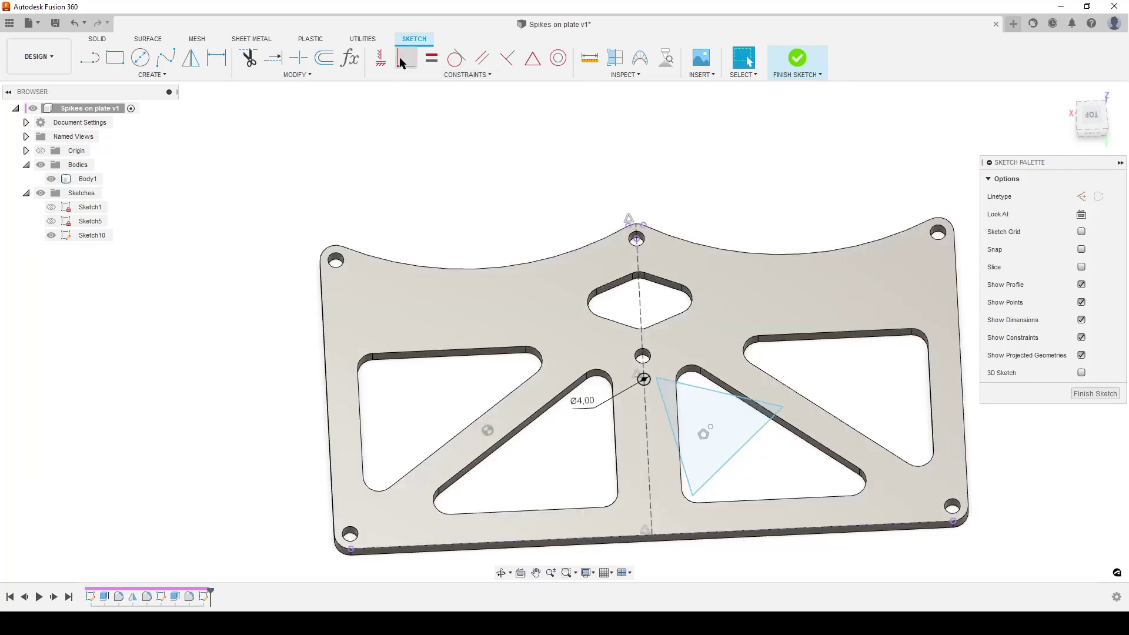
left_click(406, 57)
scroll(684, 496, "up", 5)
left_click(699, 490)
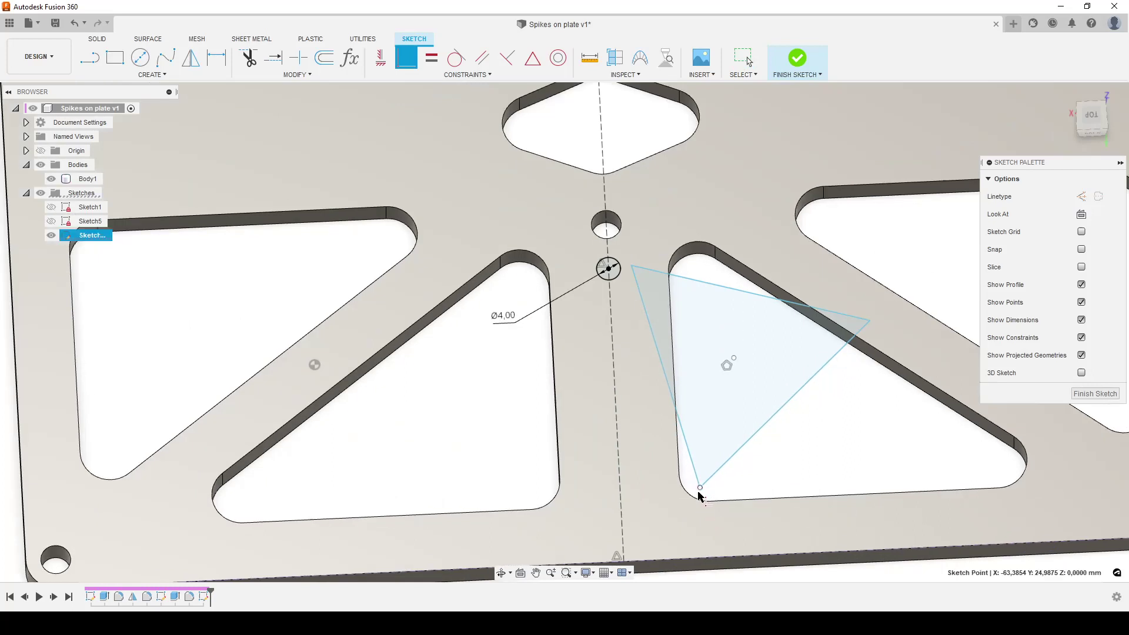
left_click(609, 269)
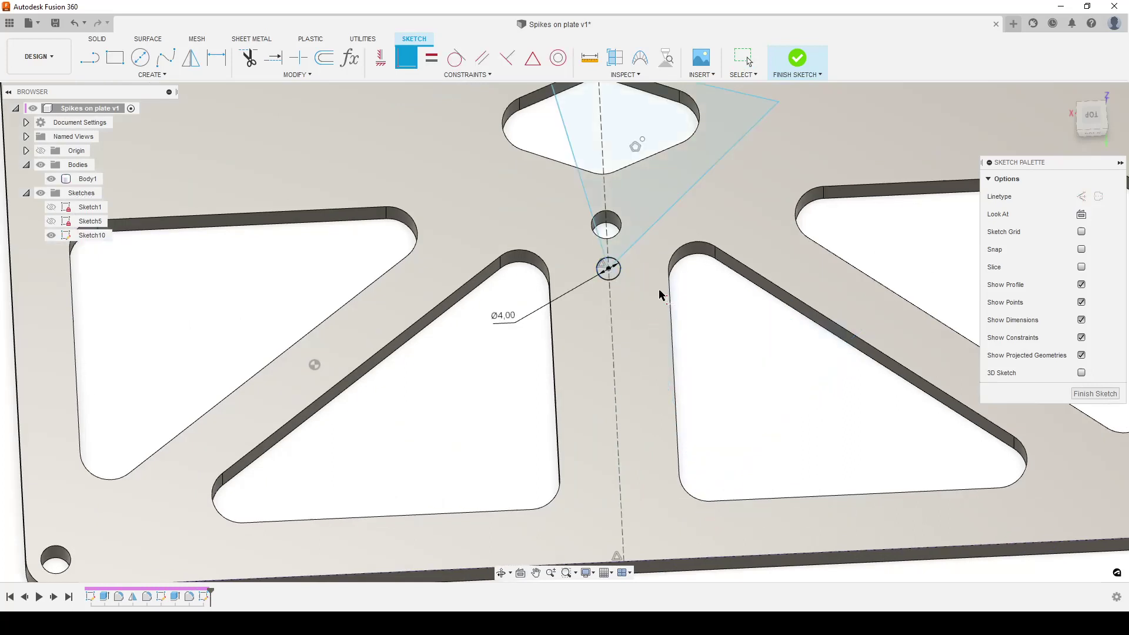
key("Escape")
left_click_drag(777, 111, 853, 257)
Constrain the triangle's bottom edge horizontal
left_click(381, 57)
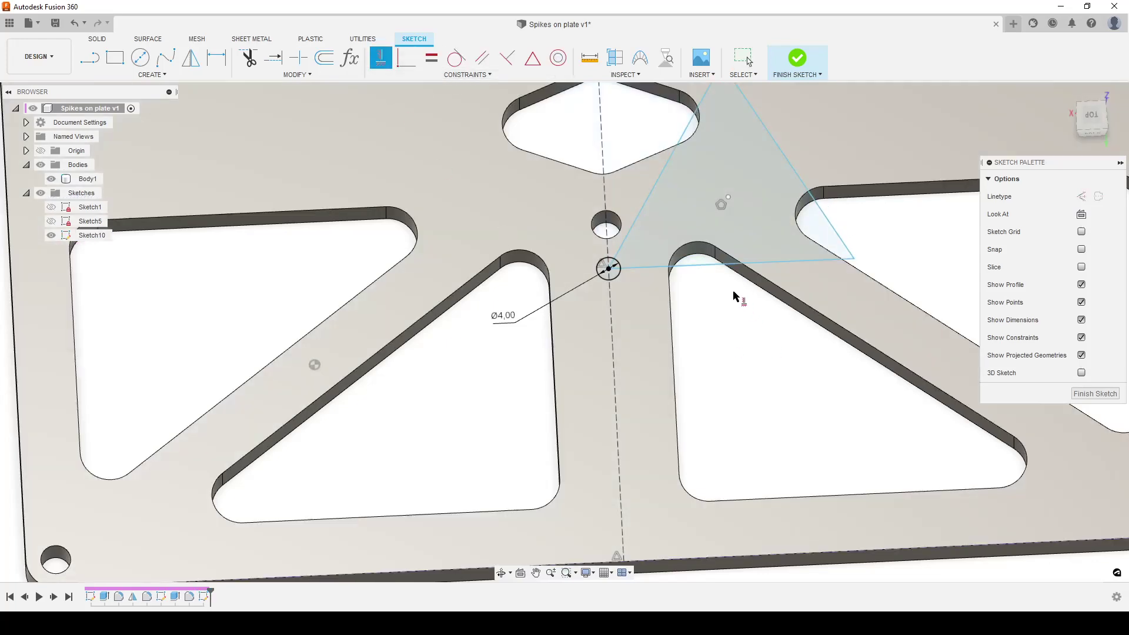
left_click(727, 267)
middle_click_drag(733, 316, 716, 373)
key("Escape")
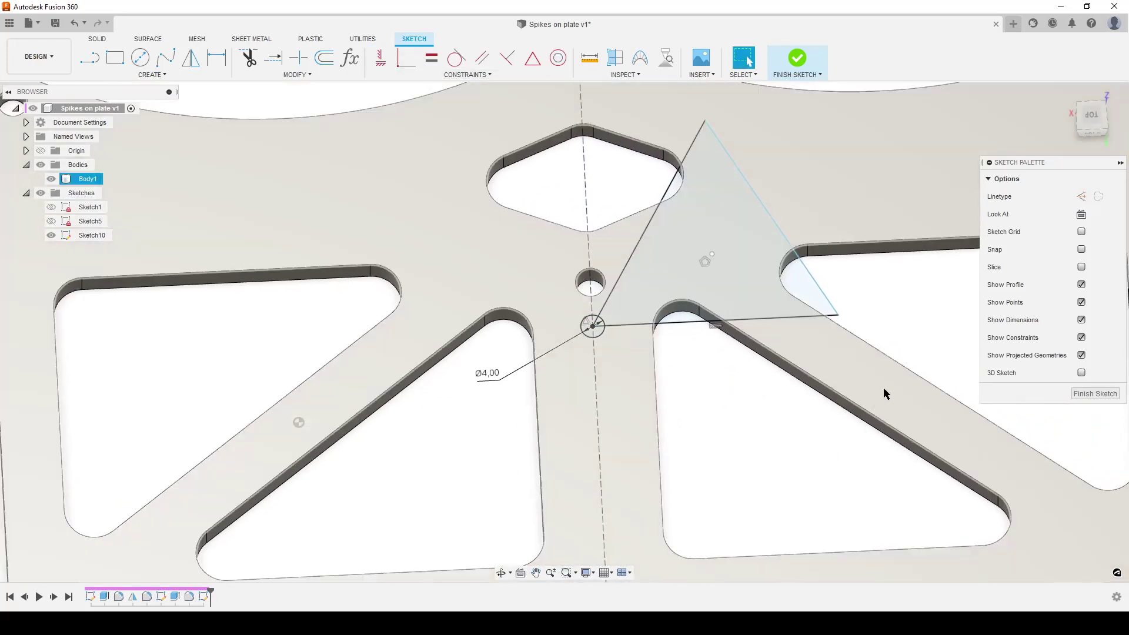
Turn all three triangle lines into construction geometry
left_click_drag(905, 378, 650, 116)
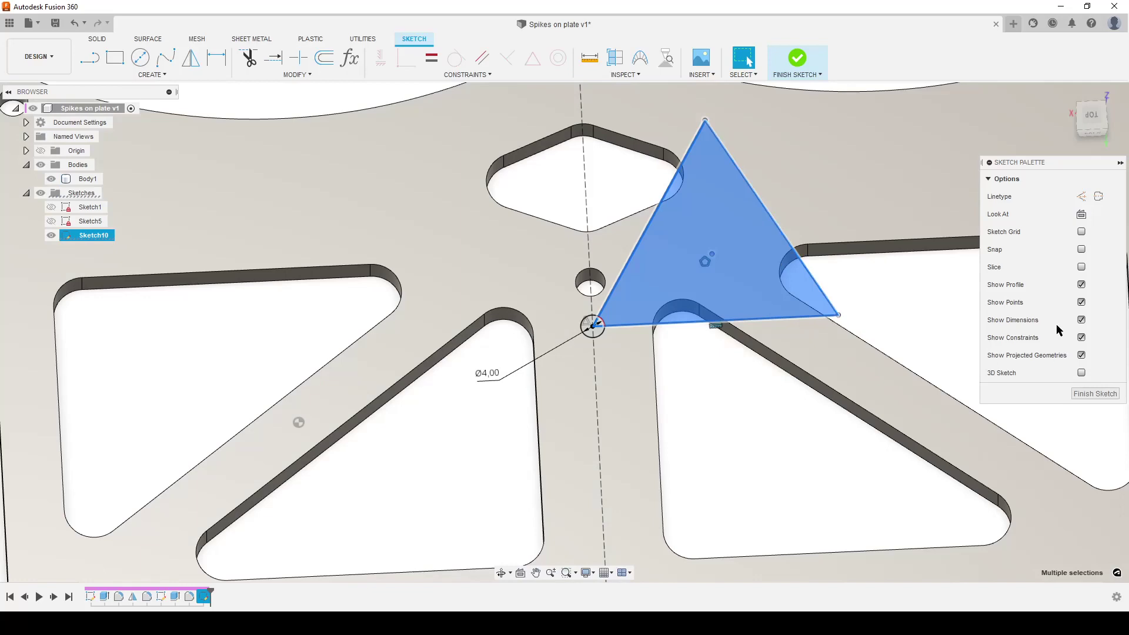
left_click(1081, 196)
key("Escape")
scroll(619, 402, "up", 5)
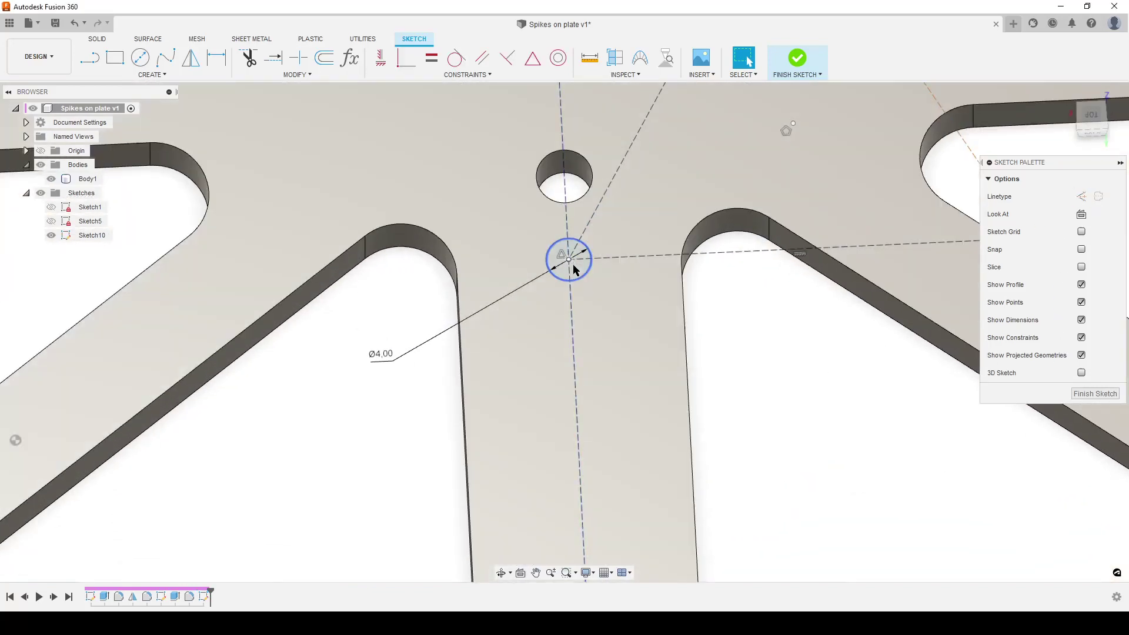
scroll(698, 431, "down", 5)
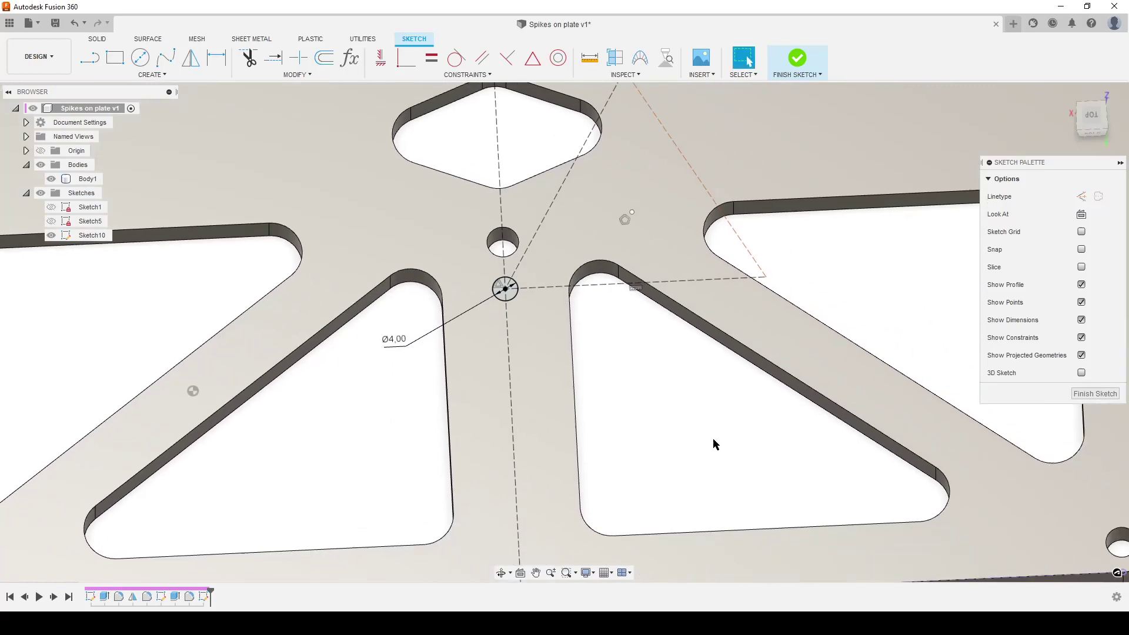
scroll(713, 440, "down", 2)
Dimension the triangle's horizontal base as patterndist = 6 mm and reposition the dimension
key("d")
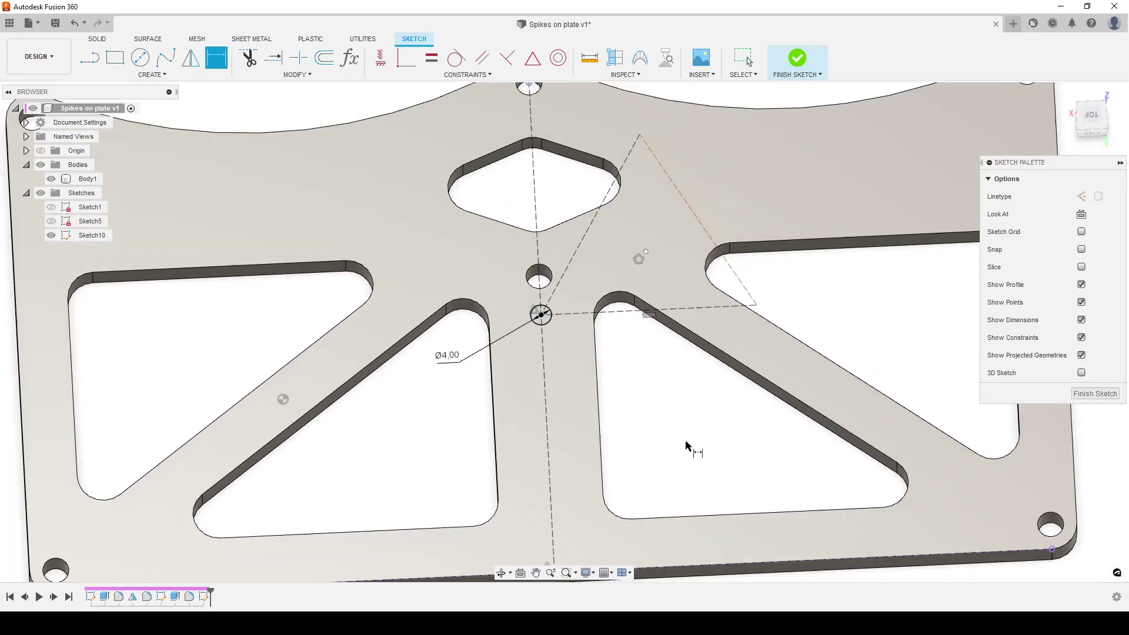
left_click(618, 312)
left_click(663, 362)
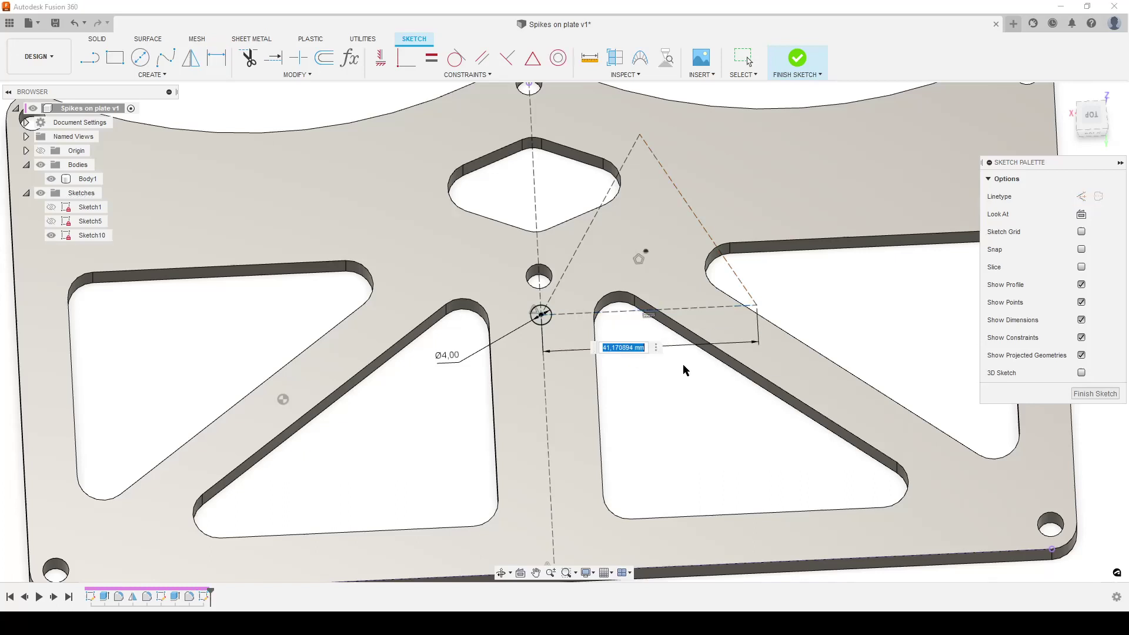
type("patterndist = 6")
key("Return")
scroll(524, 329, "up", 3)
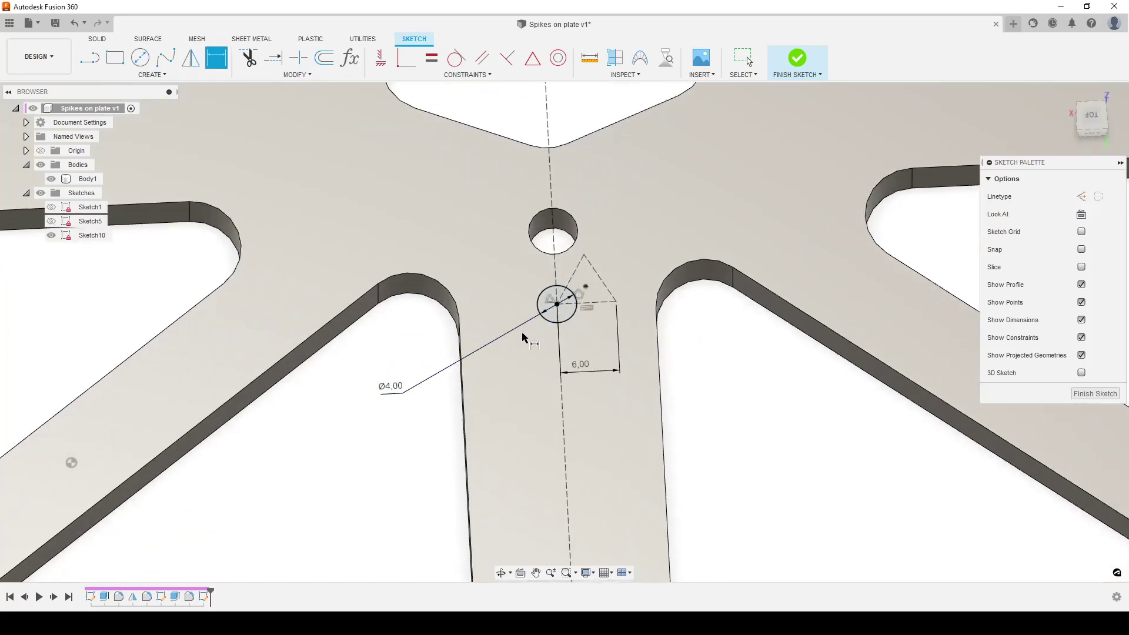
scroll(635, 408, "down", 2)
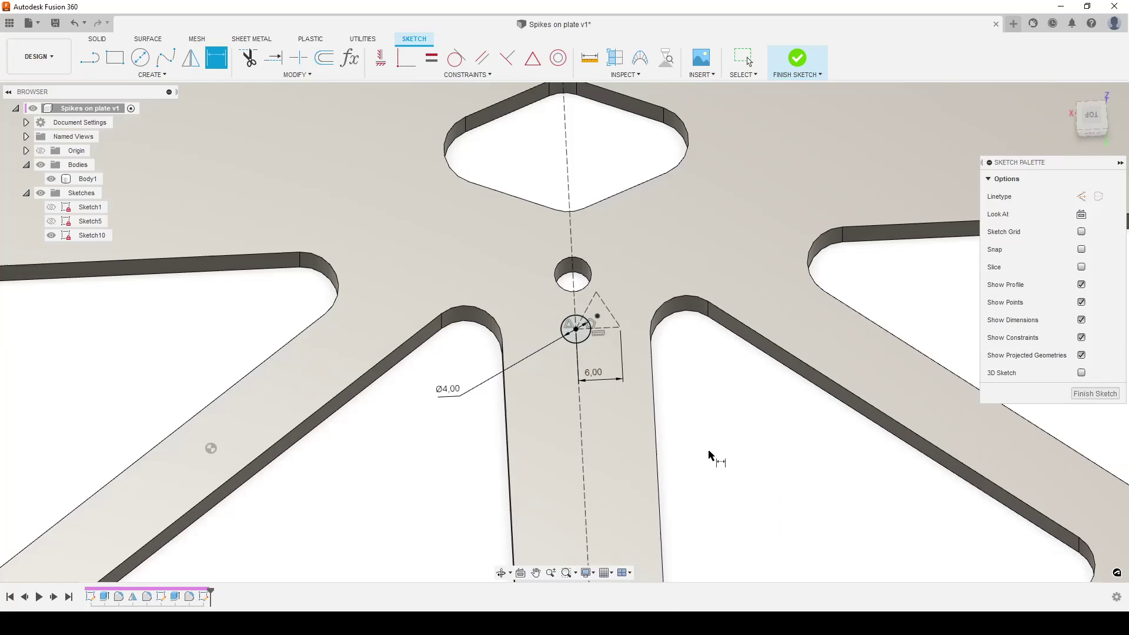
left_click_drag(603, 375, 701, 406)
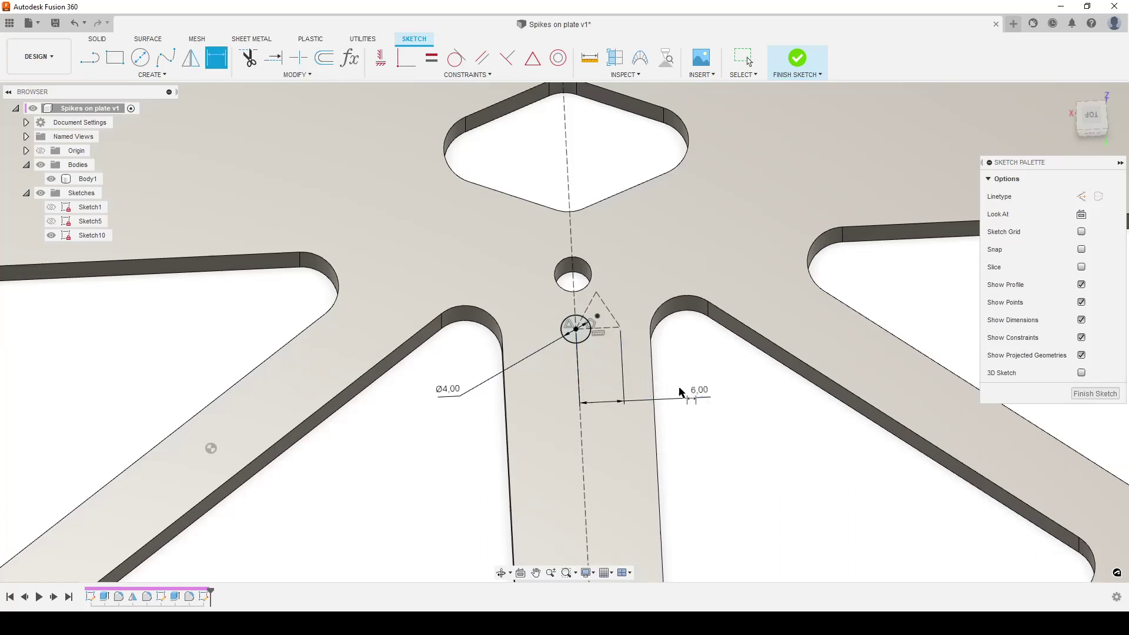
scroll(694, 406, "down", 4)
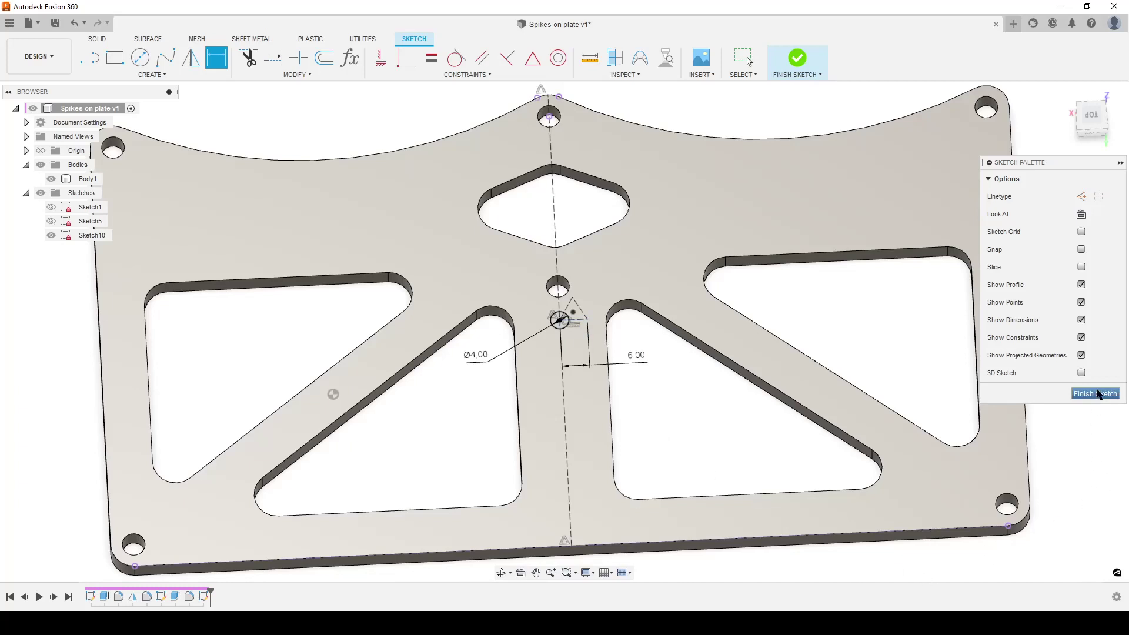
Finish the triangle sketch and briefly select then deselect Body1
left_click(1096, 393)
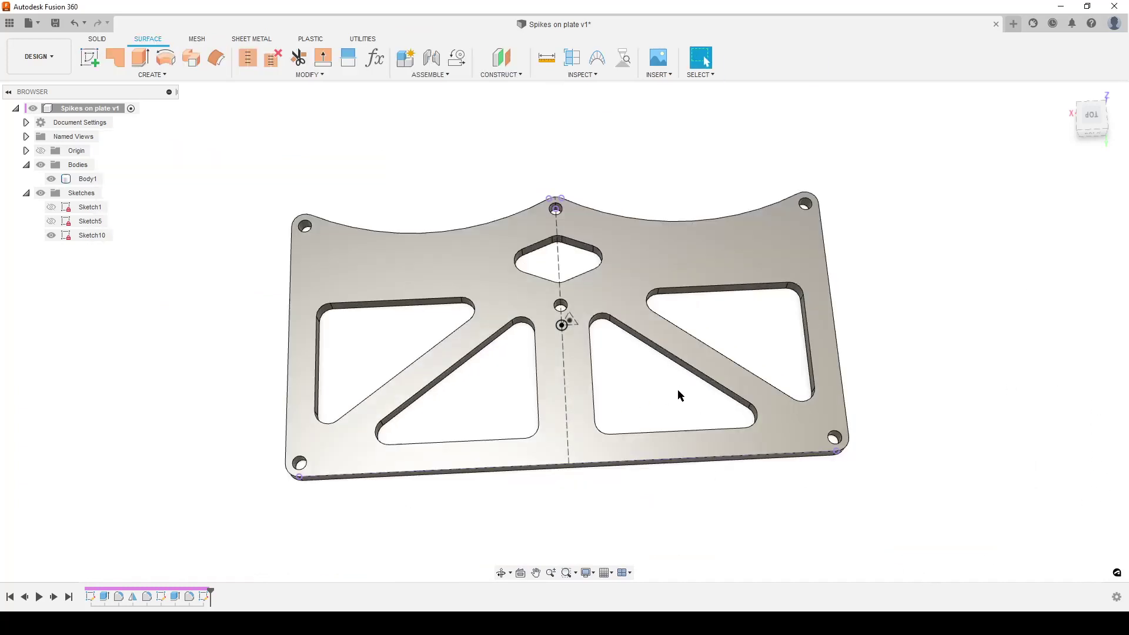
scroll(662, 389, "up", 3)
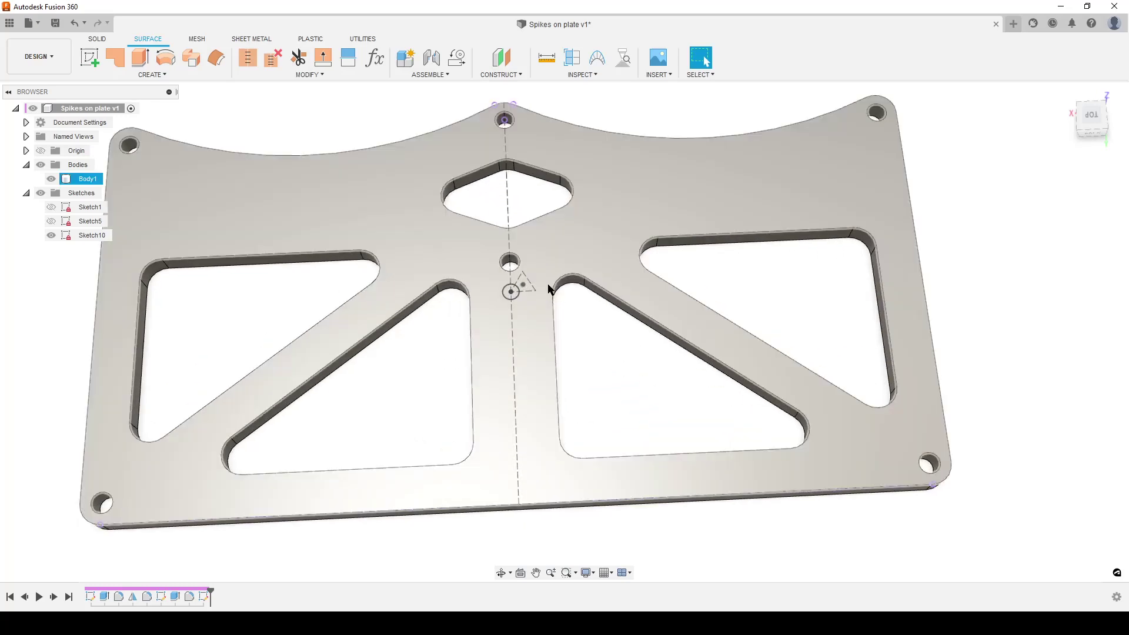
left_click(504, 278)
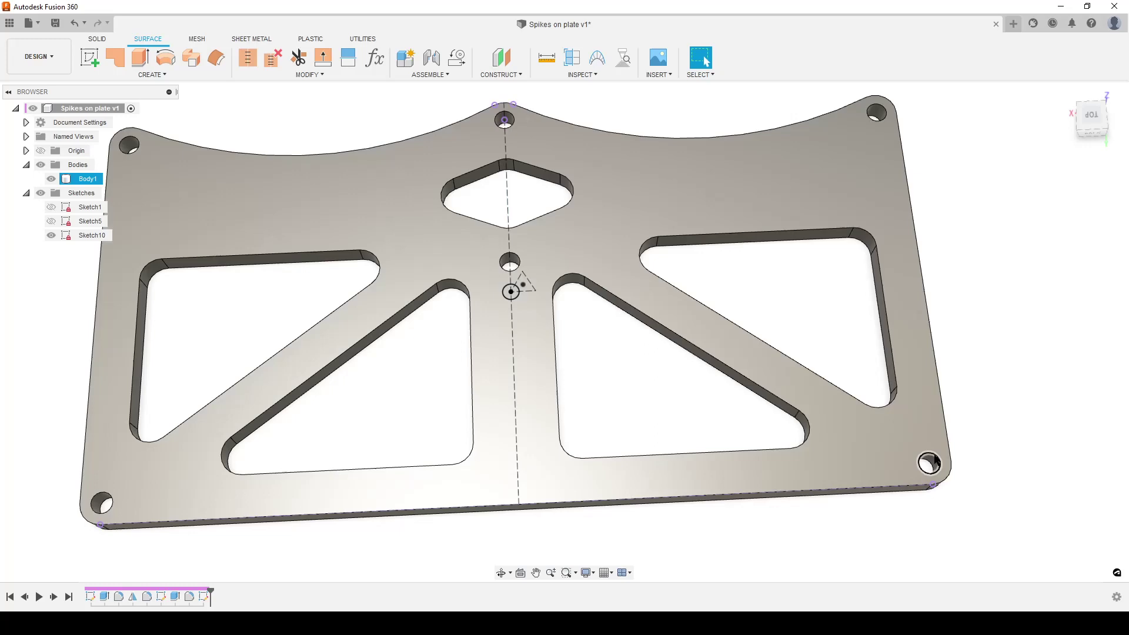
left_click(973, 493)
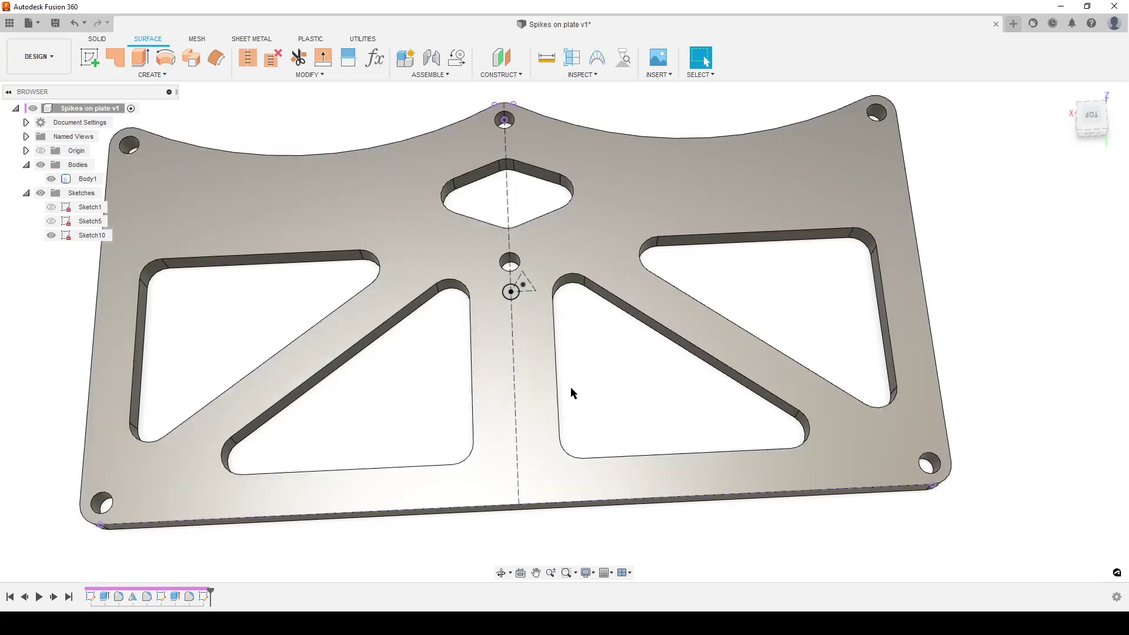
Start a surface Offset of the plate's top face as a new body
left_click(217, 59)
left_click(395, 236)
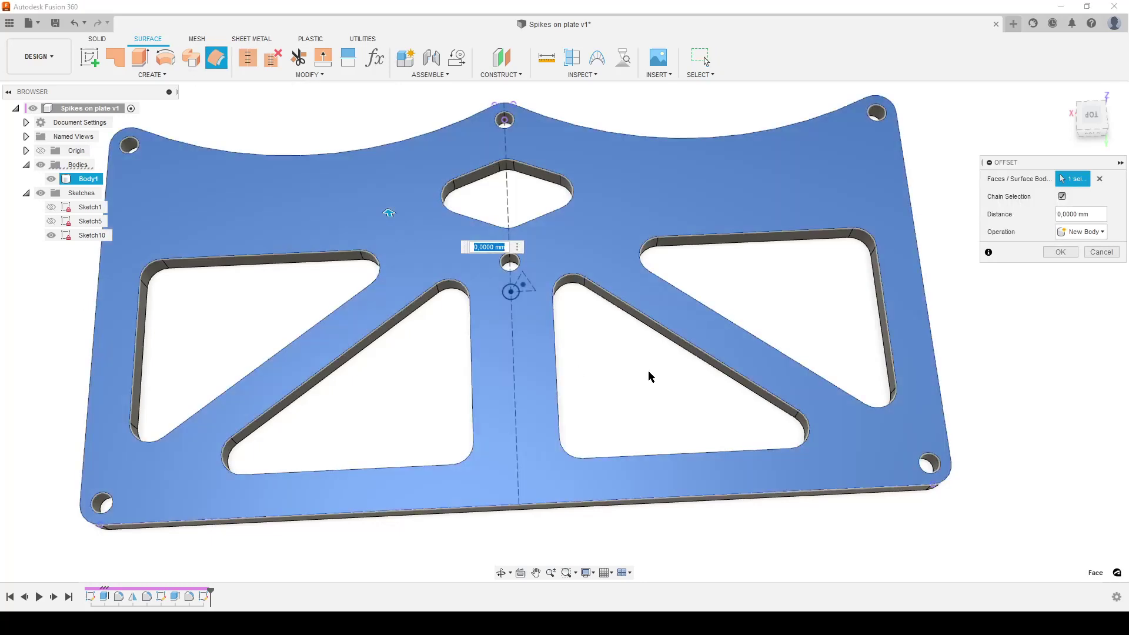
scroll(650, 380, "down", 2)
middle_click_drag(650, 381, 633, 331, "shift")
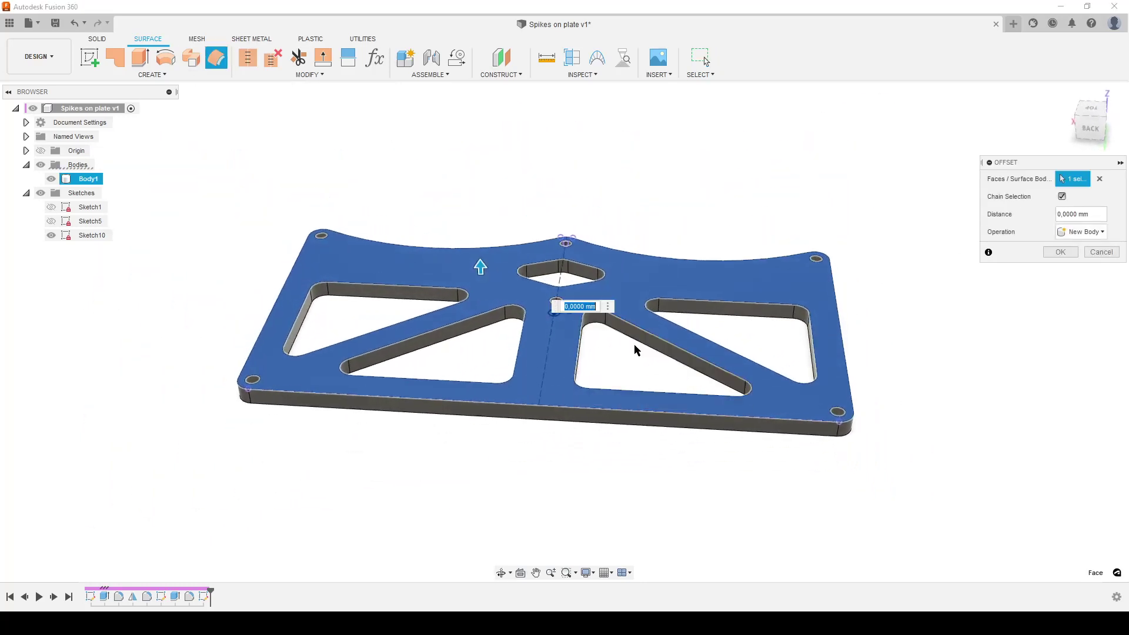
scroll(634, 350, "up", 3)
scroll(589, 347, "down", 1)
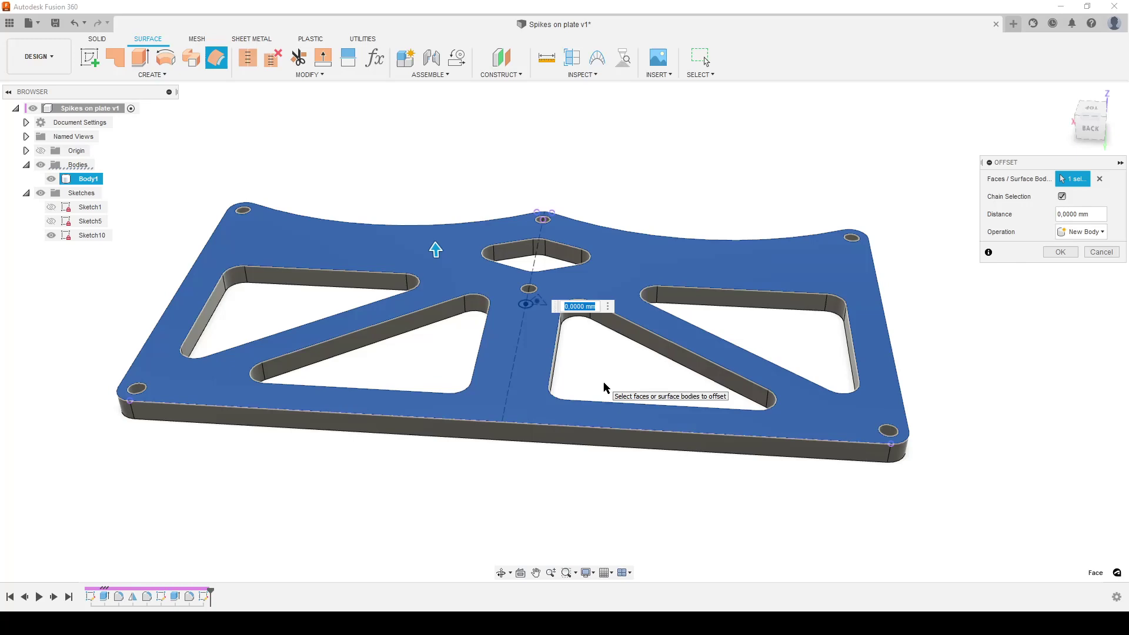
Confirm the 3 mm offset surface, then hide Body1 and Sketch10
type("3")
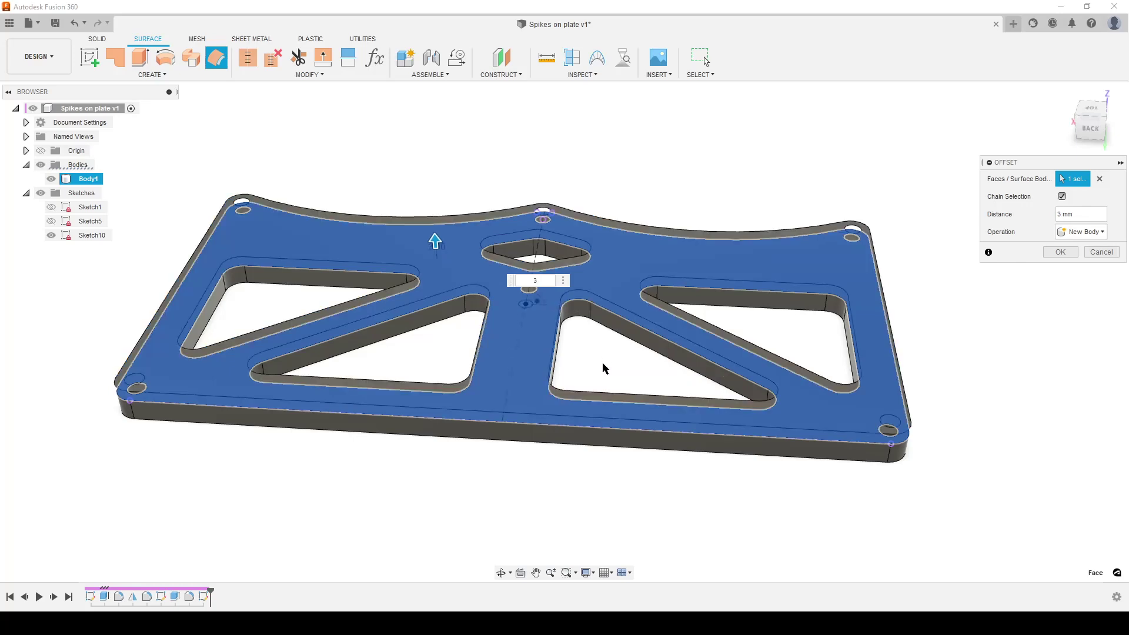
left_click(1060, 252)
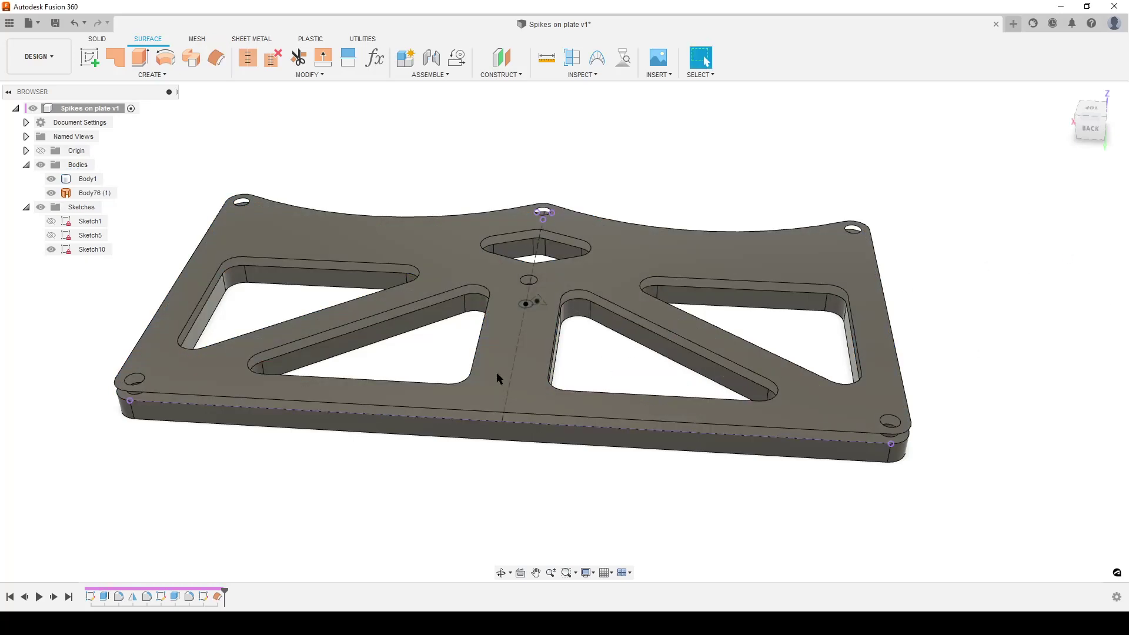
left_click(51, 179)
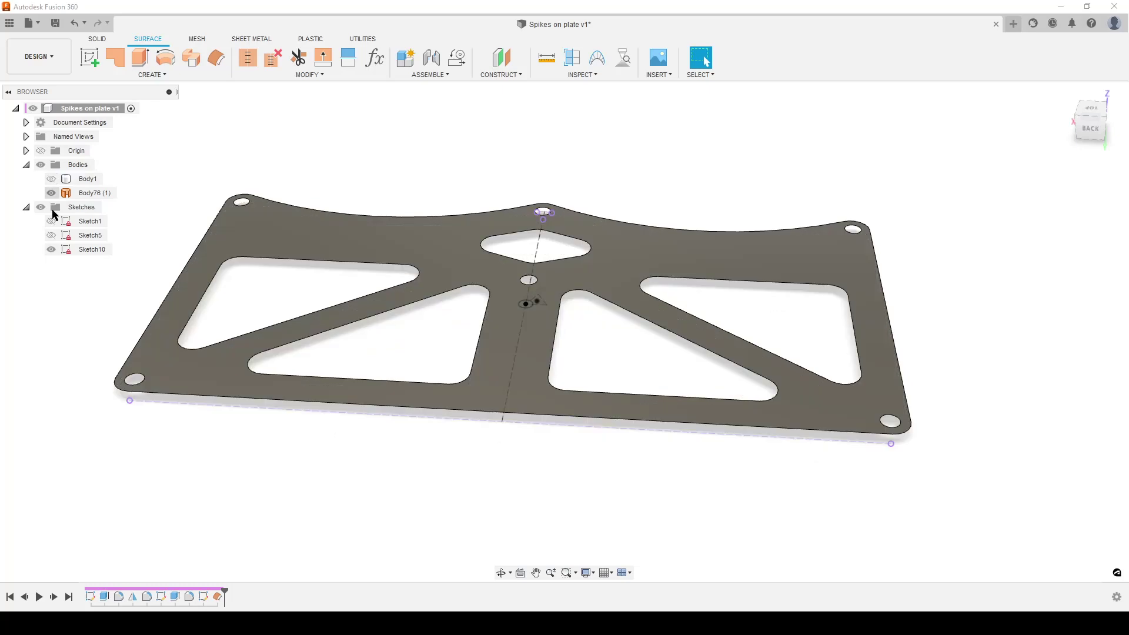
left_click(51, 249)
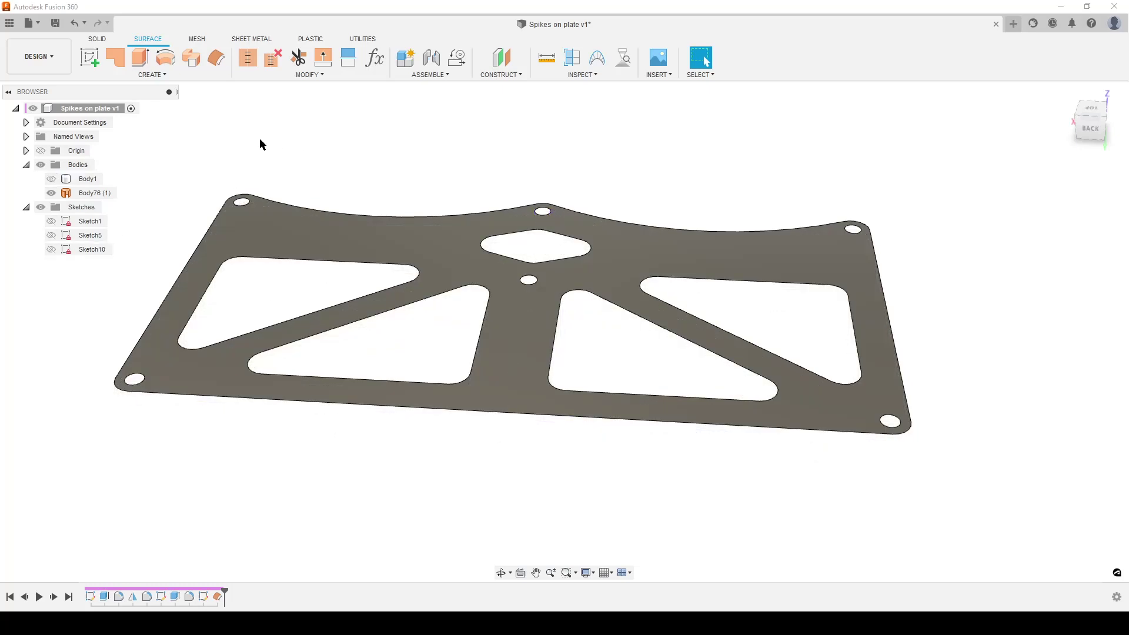
Sketch on the offset surface with its face edges projected, then hide Body76
left_click(90, 53)
left_click(525, 321)
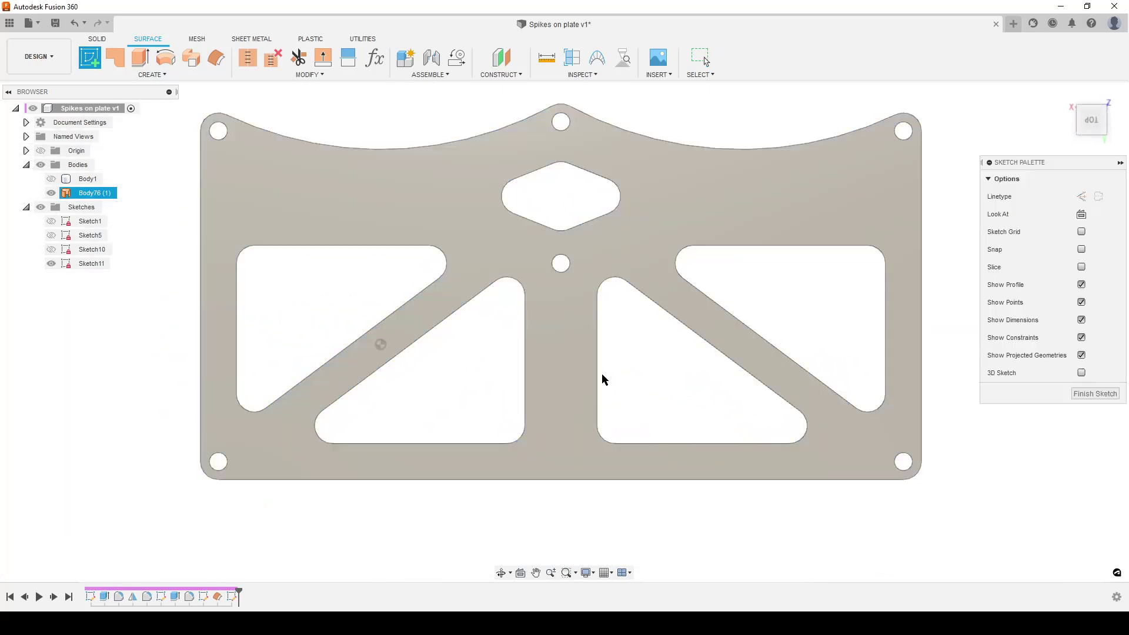
key("p")
left_click(568, 327)
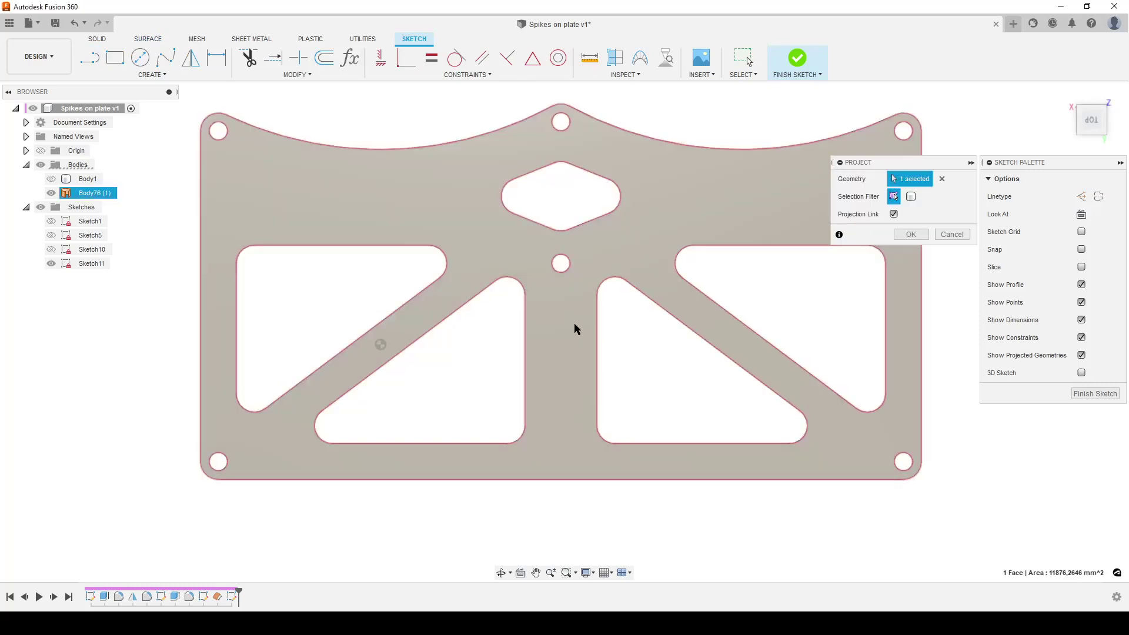
left_click(911, 234)
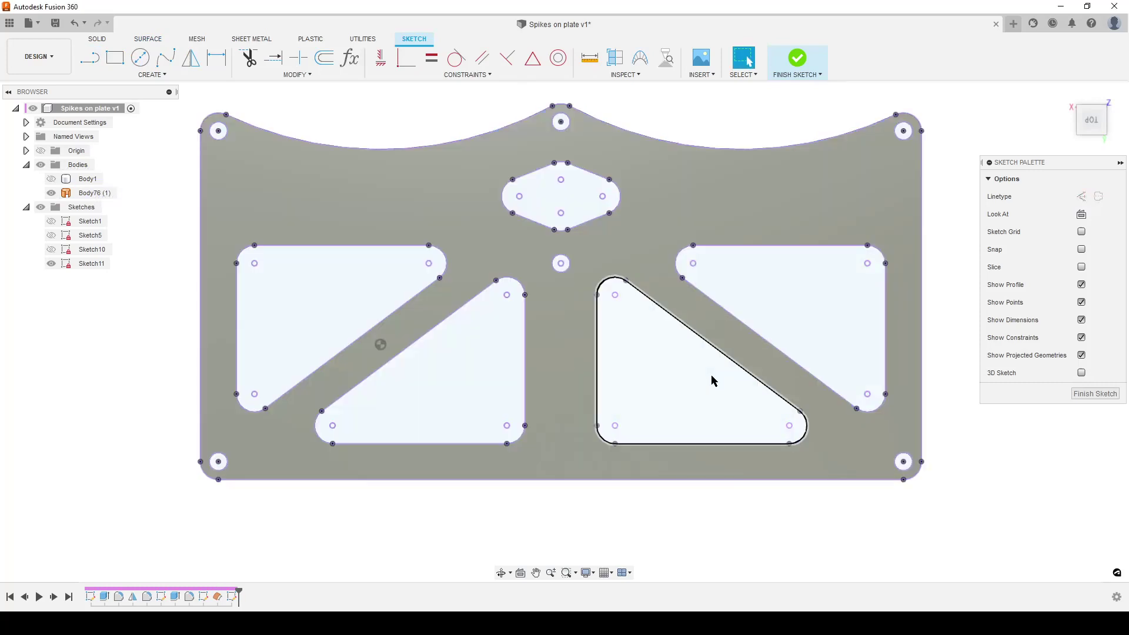
left_click(51, 193)
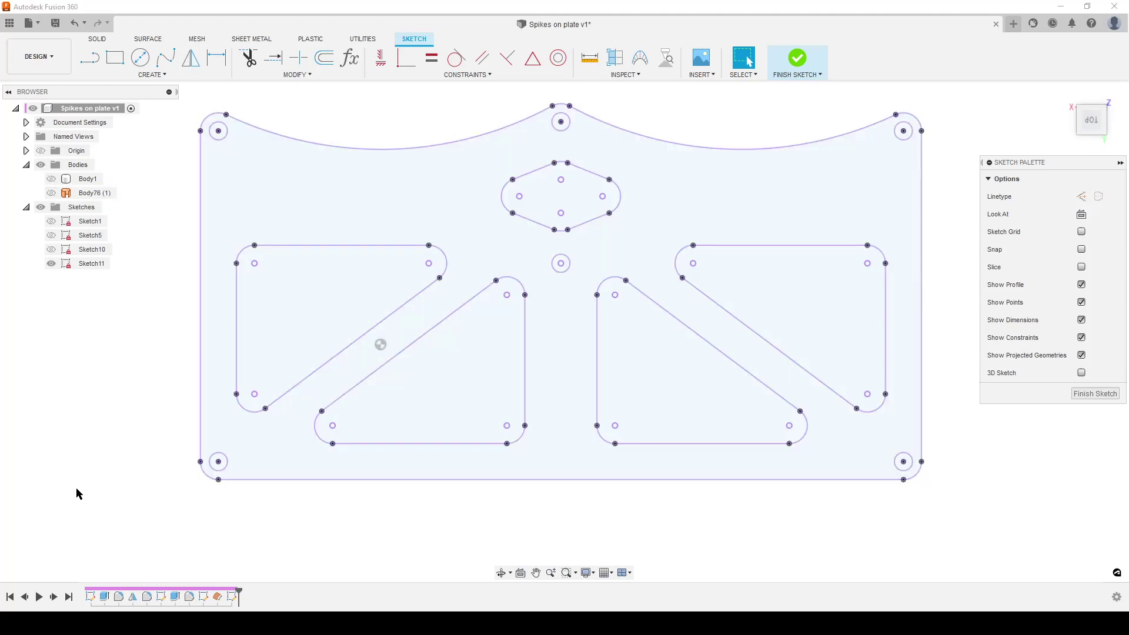
Offset the bottom-left, top-left and top-middle hole circles by 1 mm
key("o")
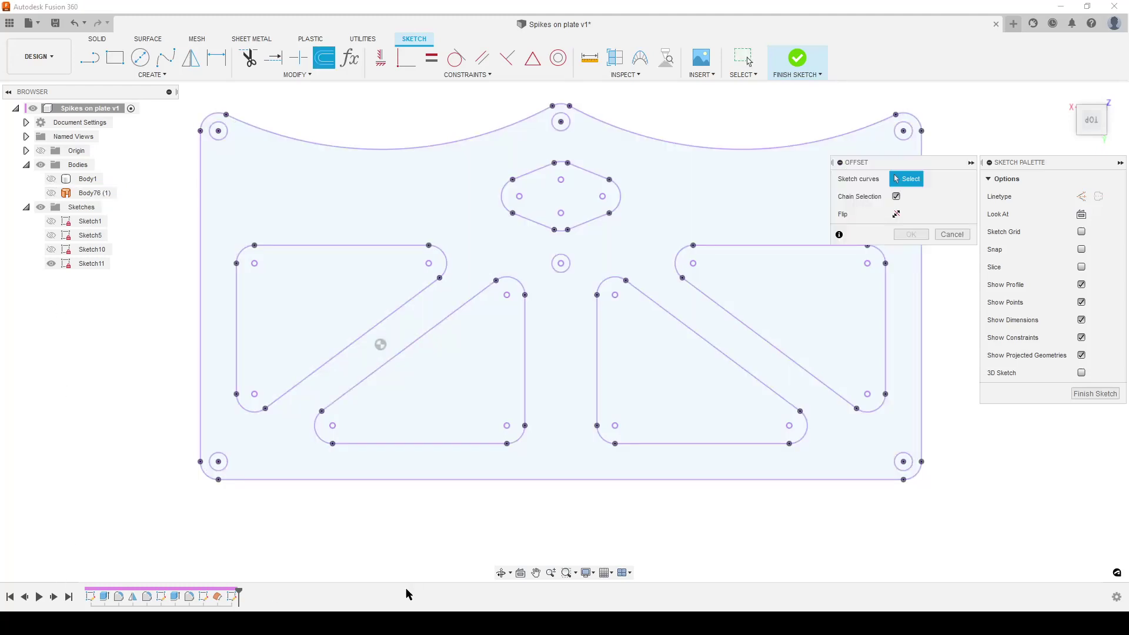
left_click(219, 471)
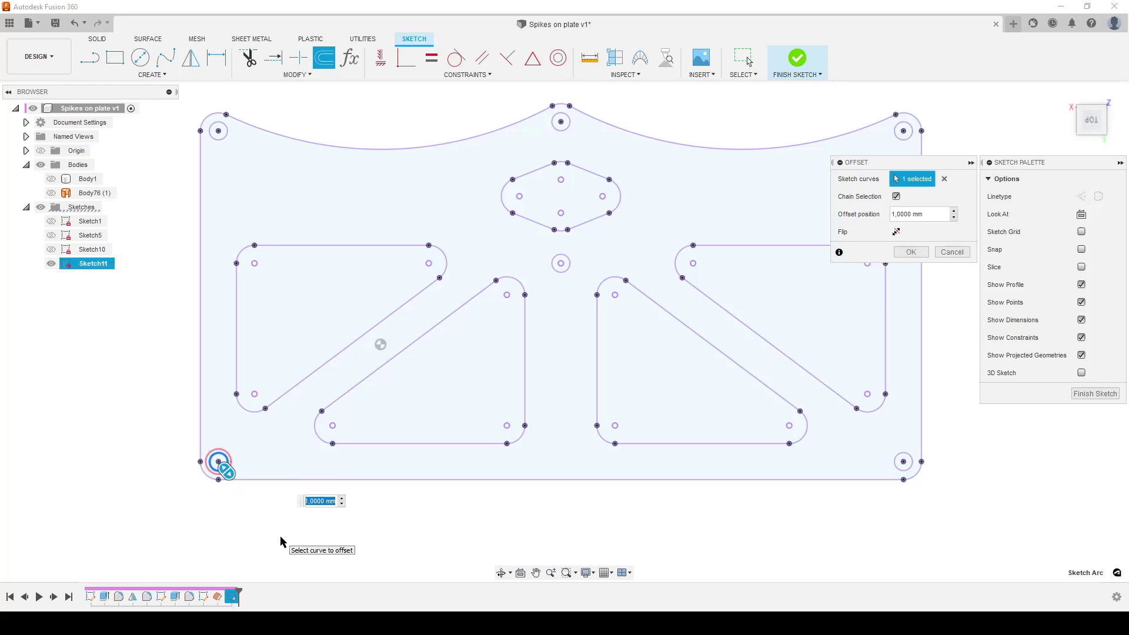
key("Return")
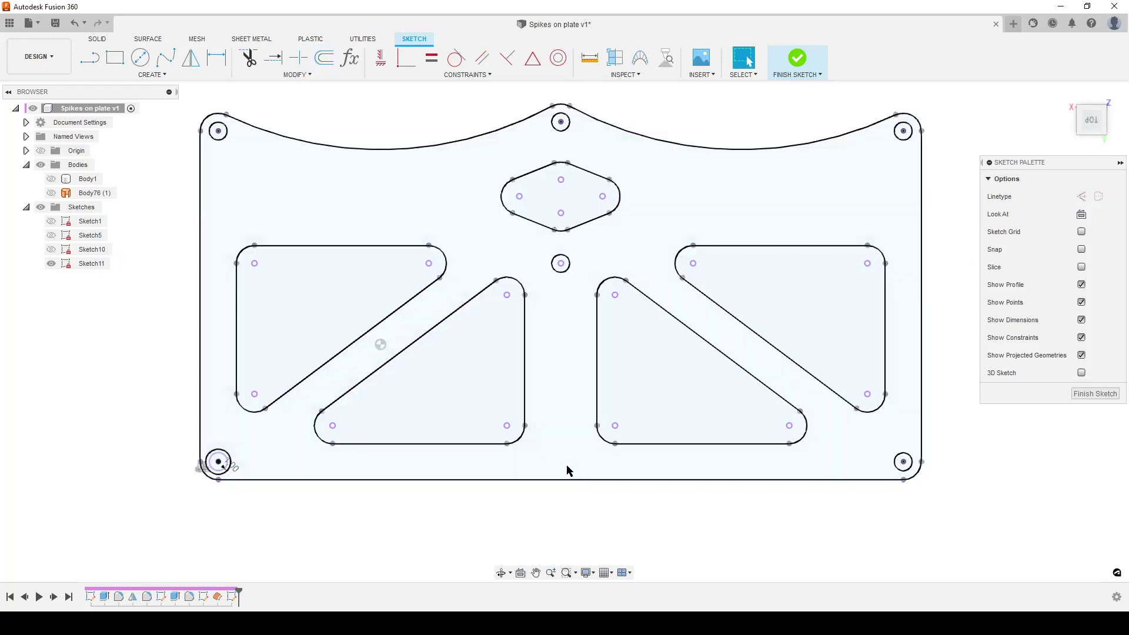
key("o")
left_click(216, 140)
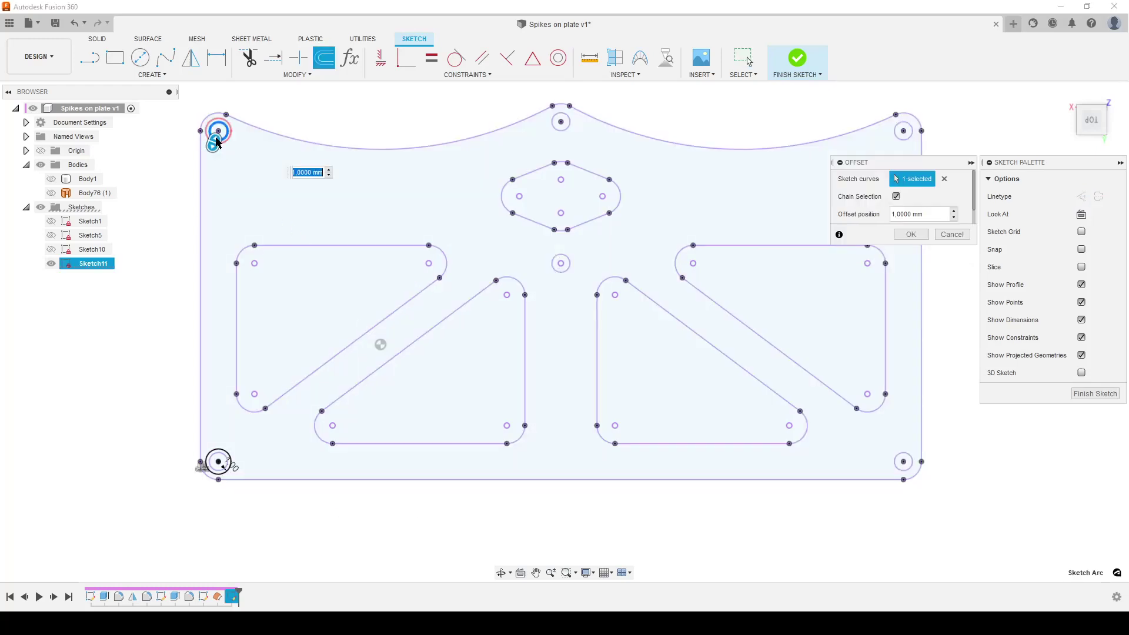
key("Return")
key("o")
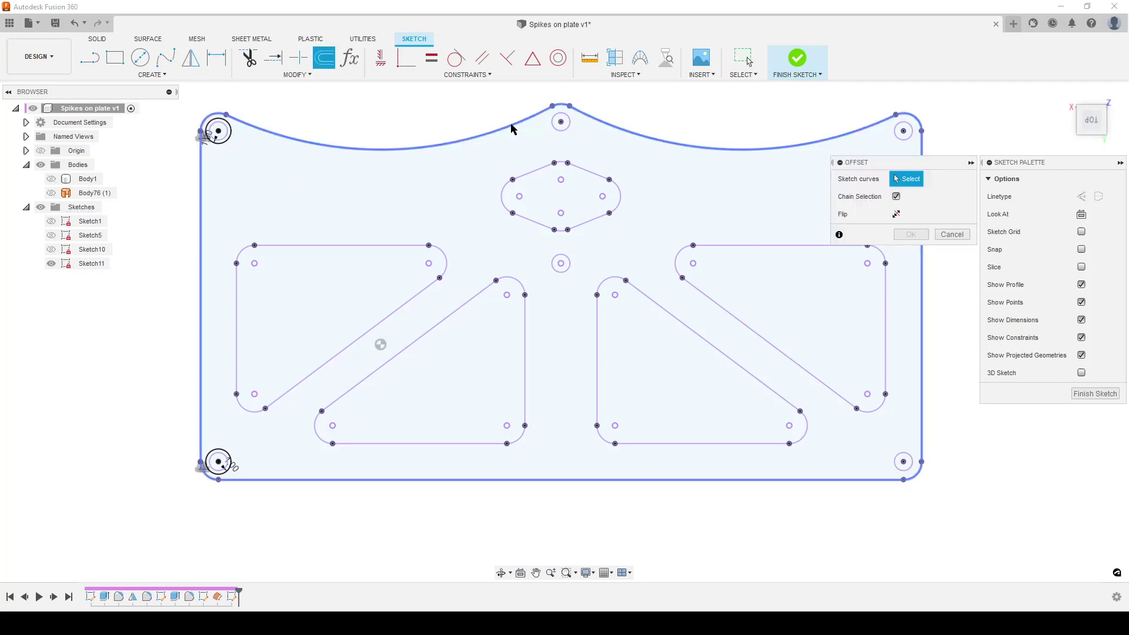
left_click(560, 125)
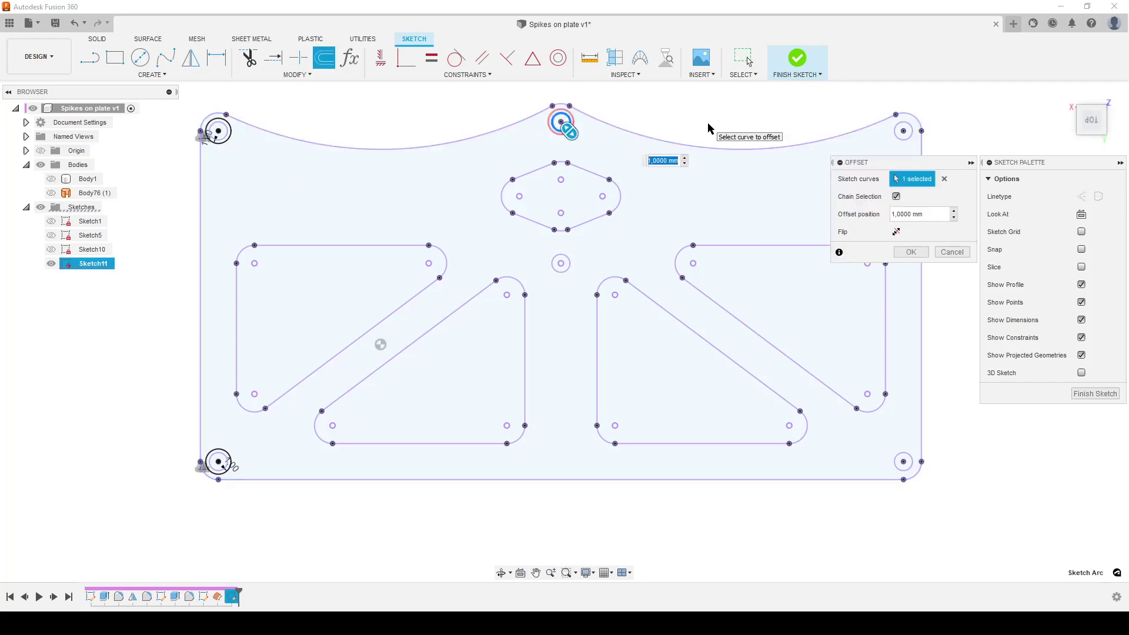
key("Return")
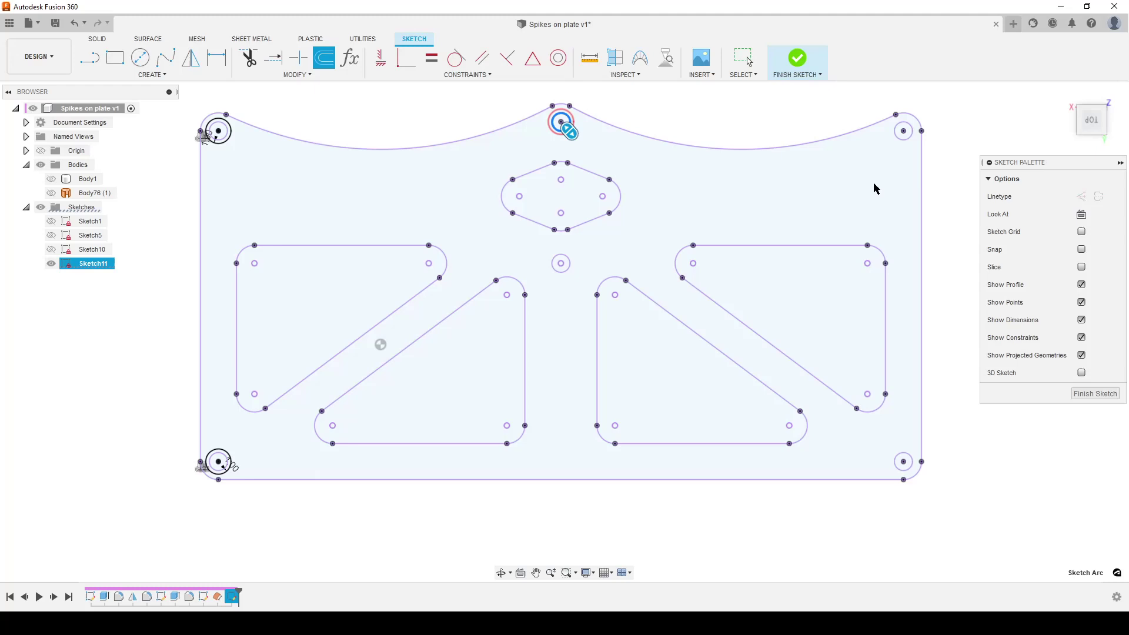
Offset the top-right, bottom-right and small centre hole circles by 1 mm
scroll(826, 231, "up", 1)
key("o")
left_click(906, 122)
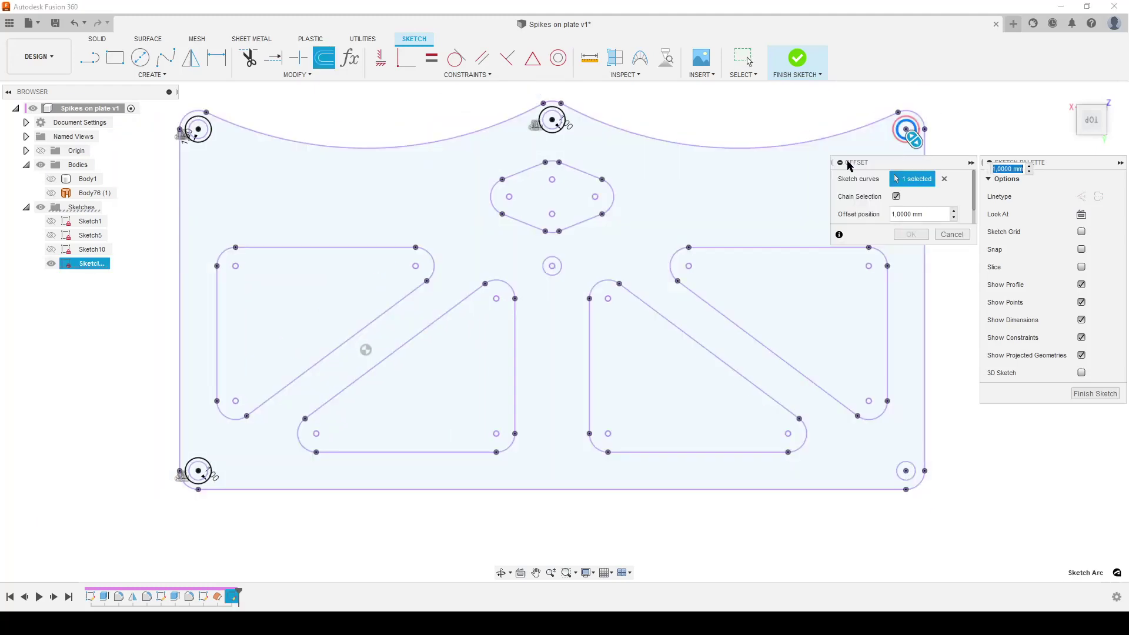
key("Return")
key("o")
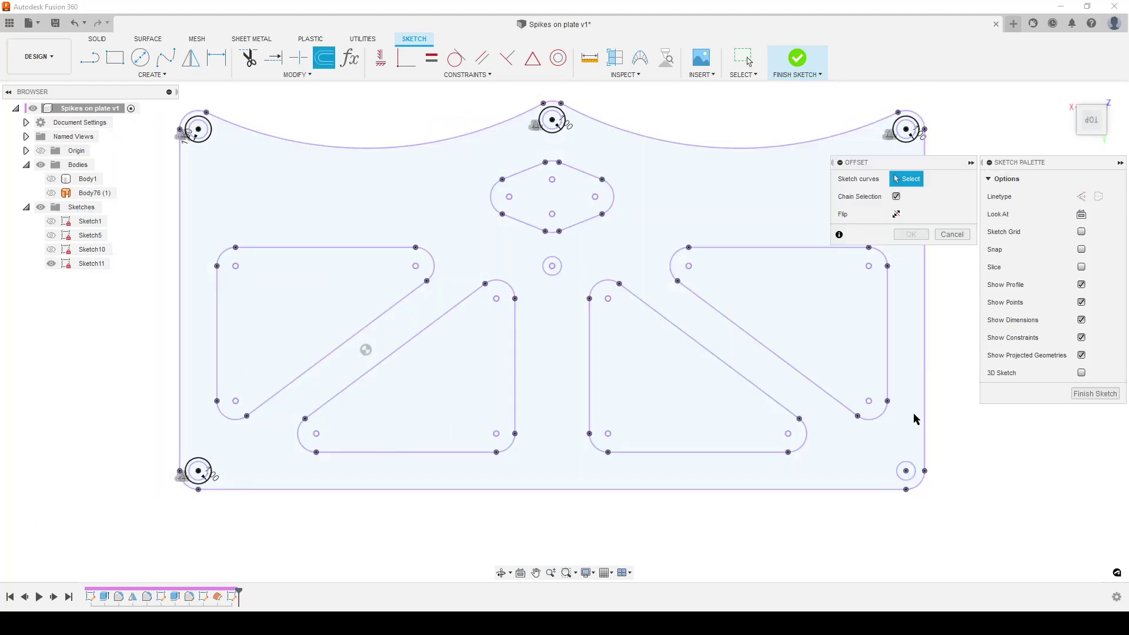
left_click(913, 467)
key("Return")
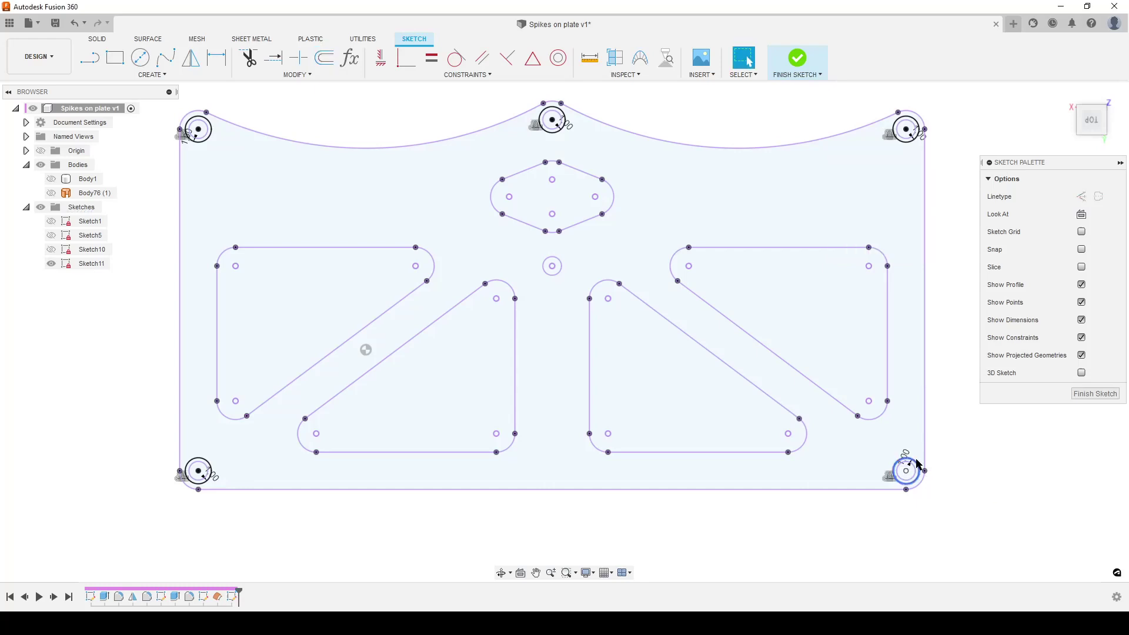
key("o")
left_click(554, 263)
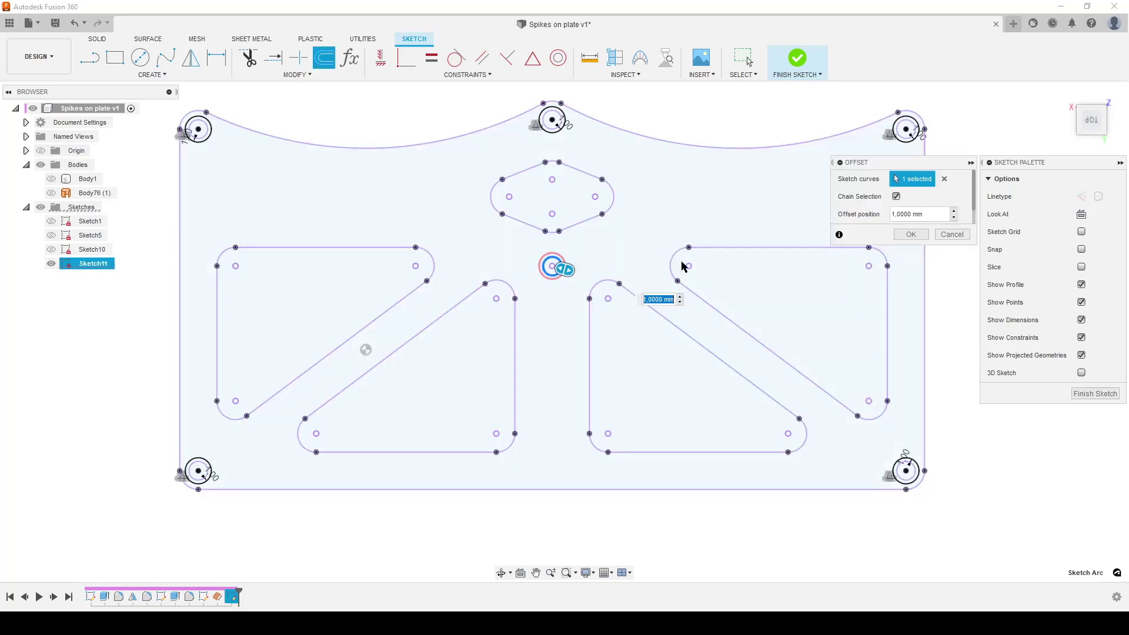
key("Return")
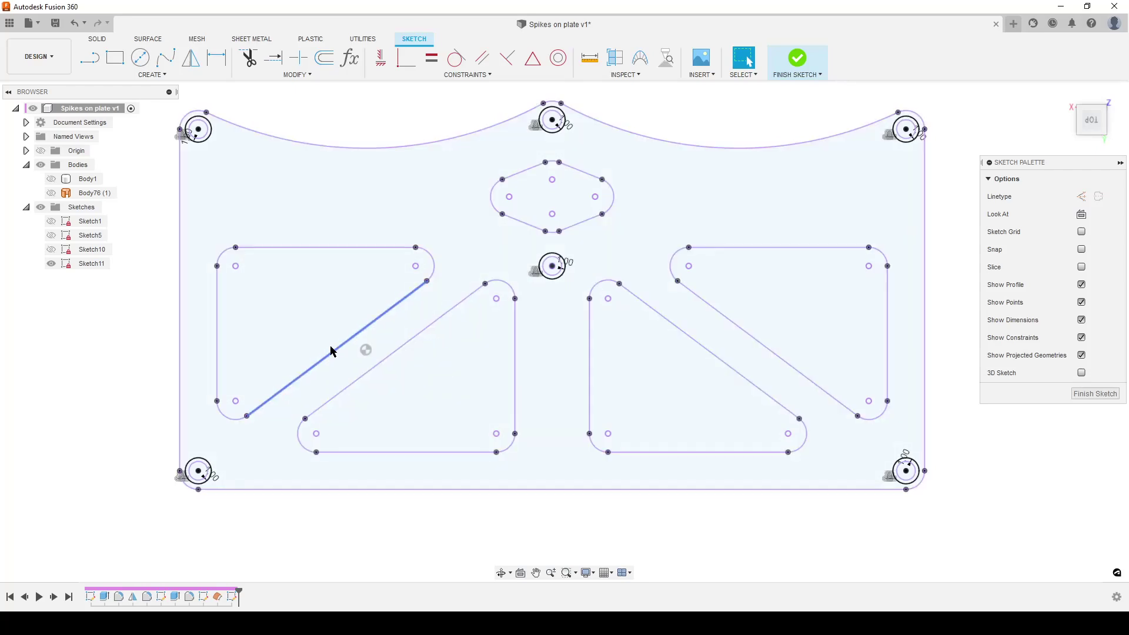
left_click(313, 319)
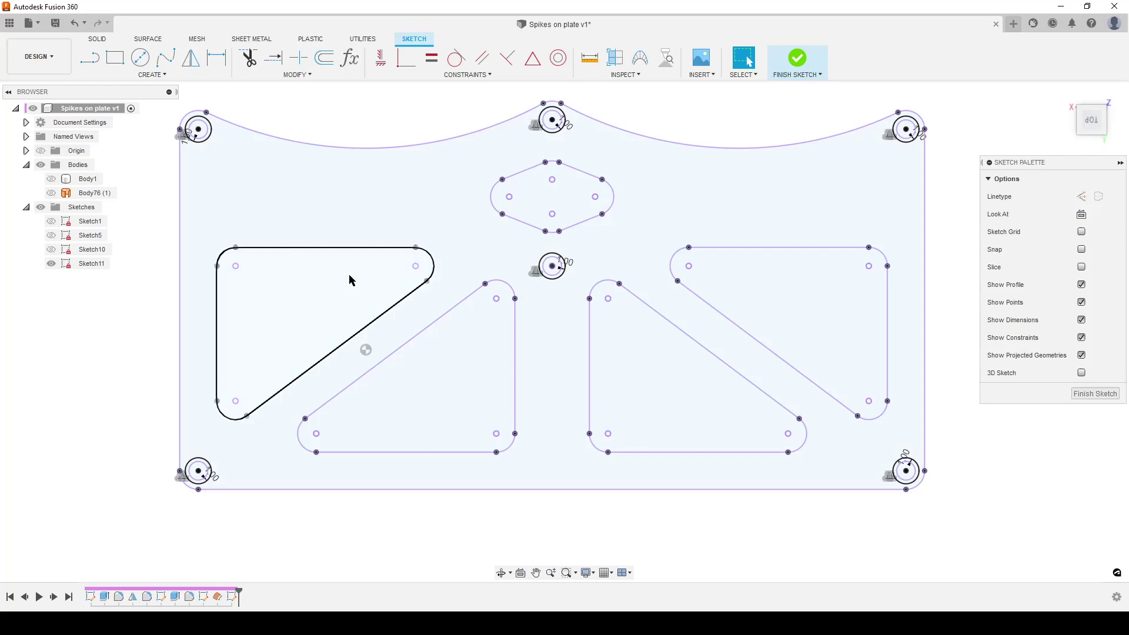
scroll(350, 280, "down", 3)
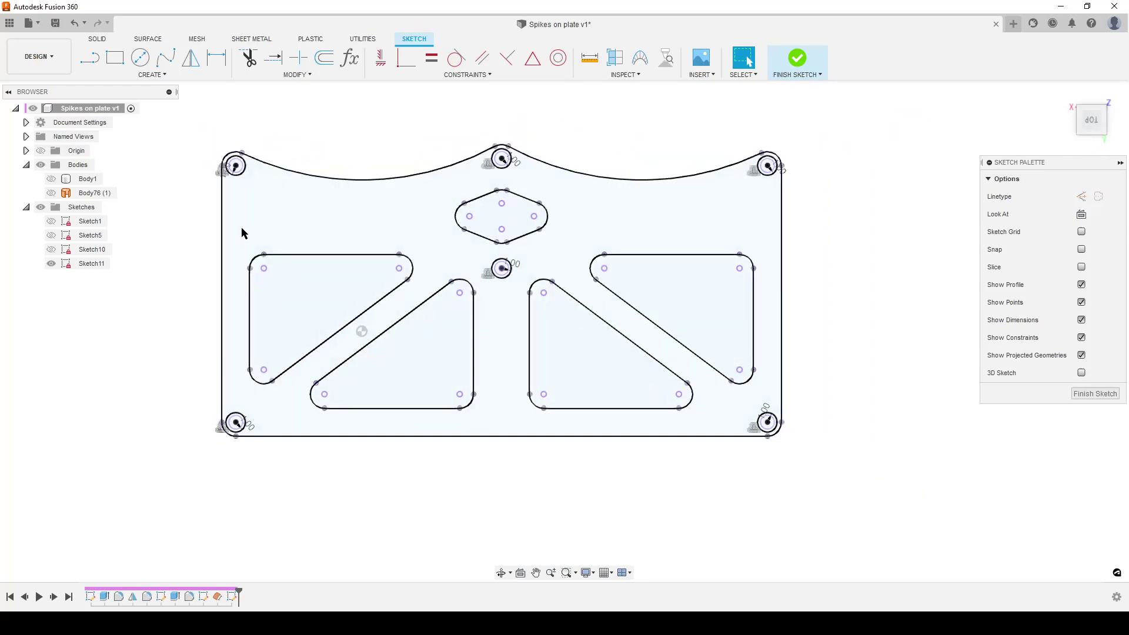
scroll(521, 320, "up", 2)
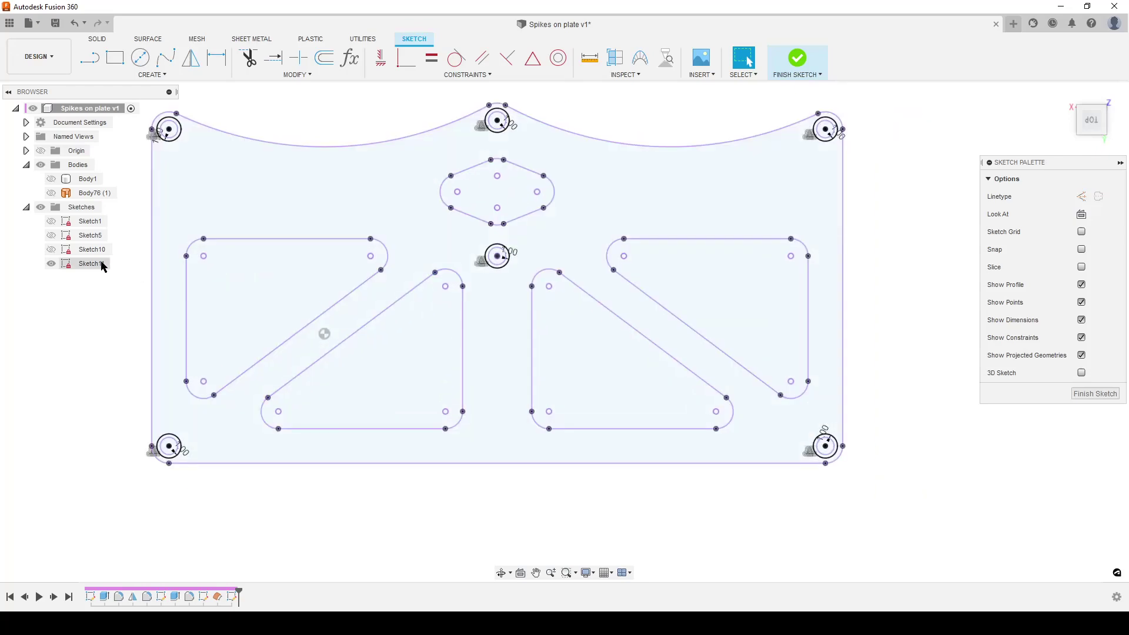
Show Body76, finish the sketch, and extrude the plate profile 2 mm symmetric as Intersect
left_click(51, 193)
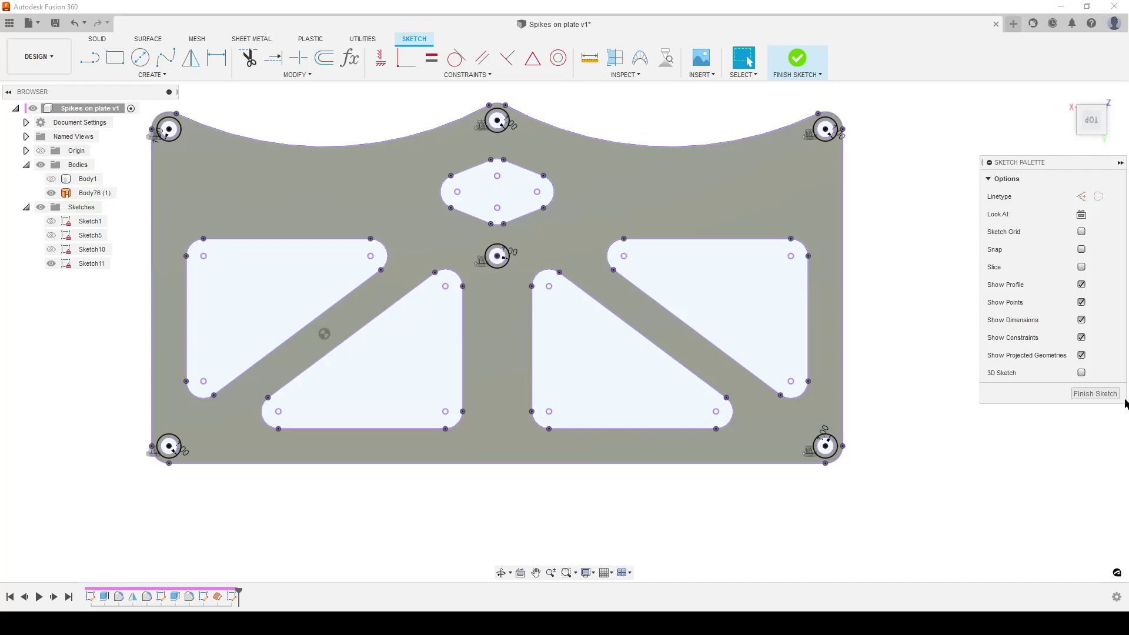
left_click(1083, 396)
key("e")
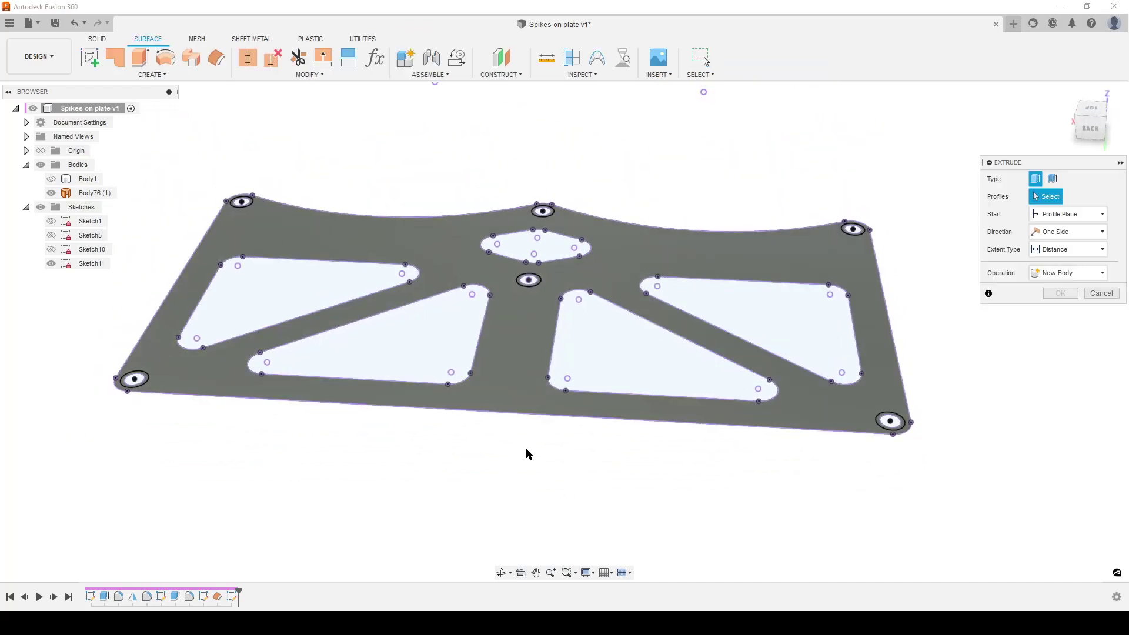
left_click(527, 323)
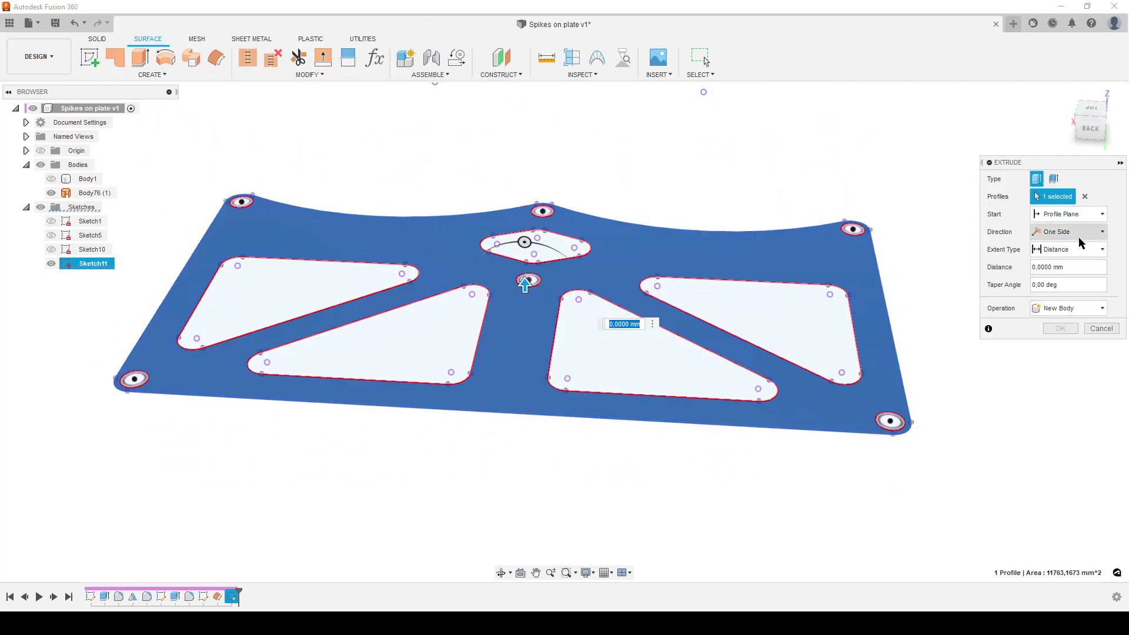
left_click(1081, 231)
left_click(1069, 272)
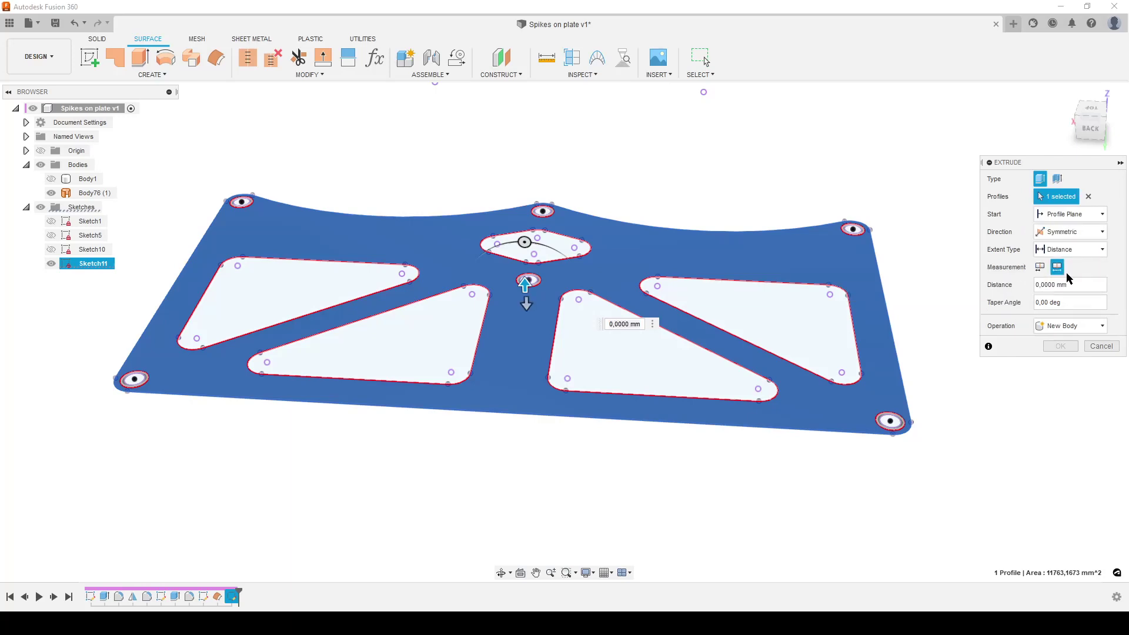
left_click(1050, 285)
type("2")
left_click(1080, 327)
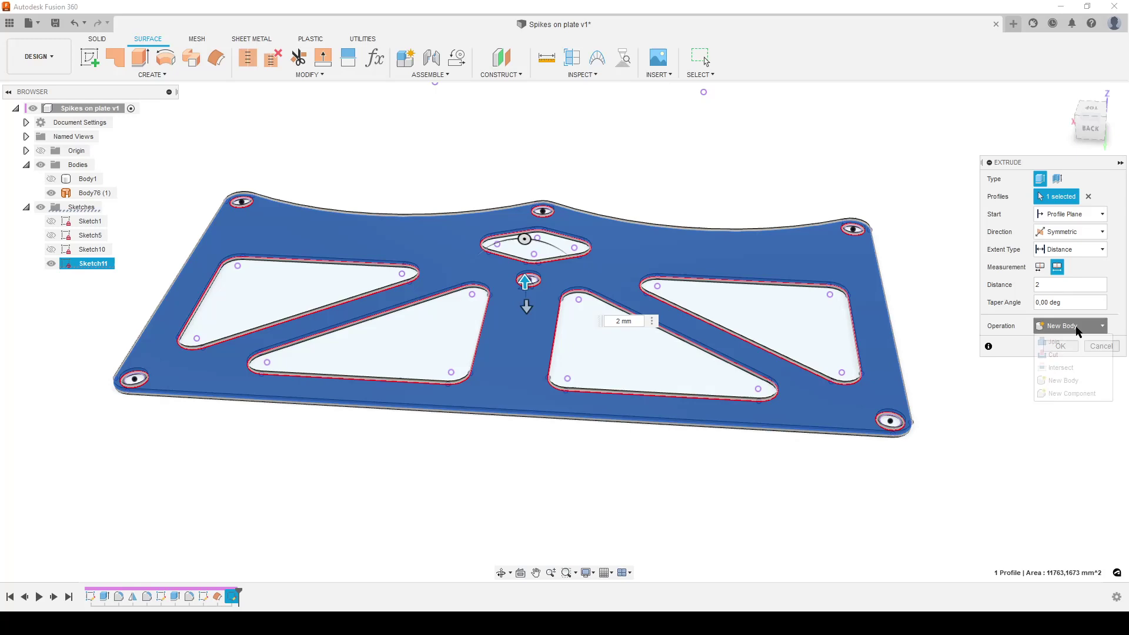
left_click(1067, 370)
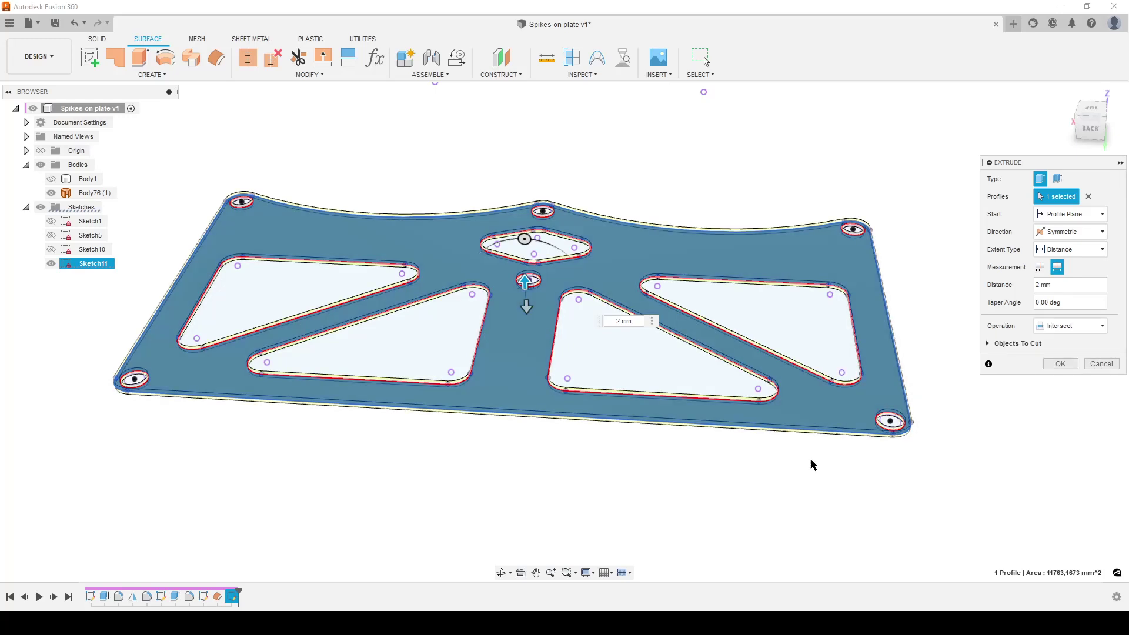
left_click(1062, 364)
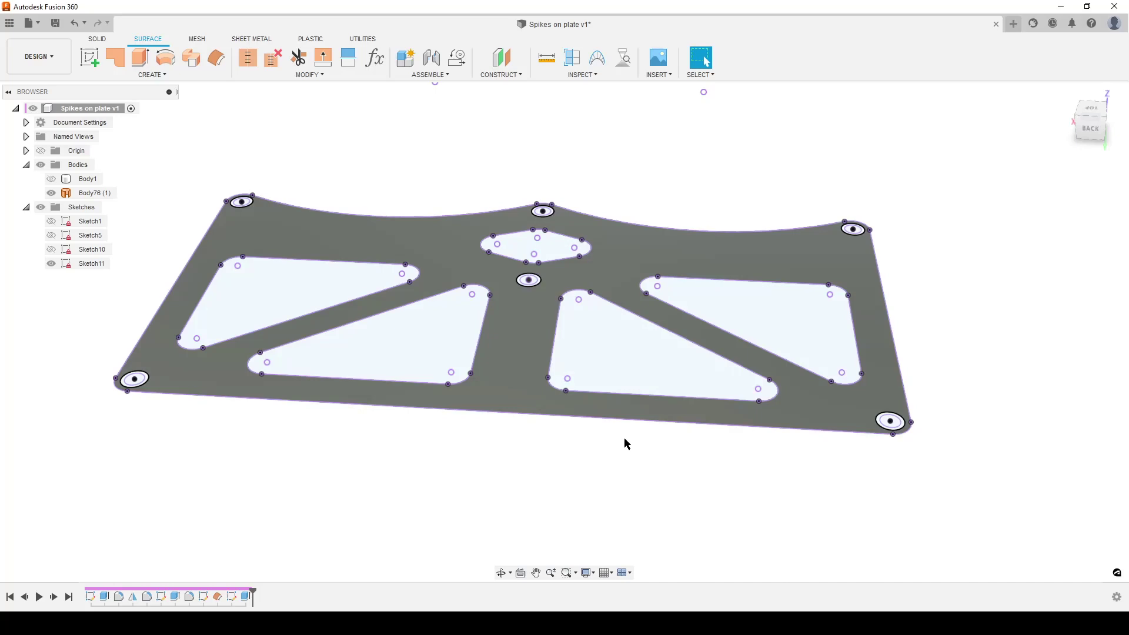
Show the Body1 plate again and hide Sketch11 in the Browser
mouse_move(627, 444)
middle_mouse_down("shift")
mouse_move(630, 467)
mouse_move(598, 479)
mouse_move(580, 267)
mouse_move(564, 366)
middle_mouse_up("shift")
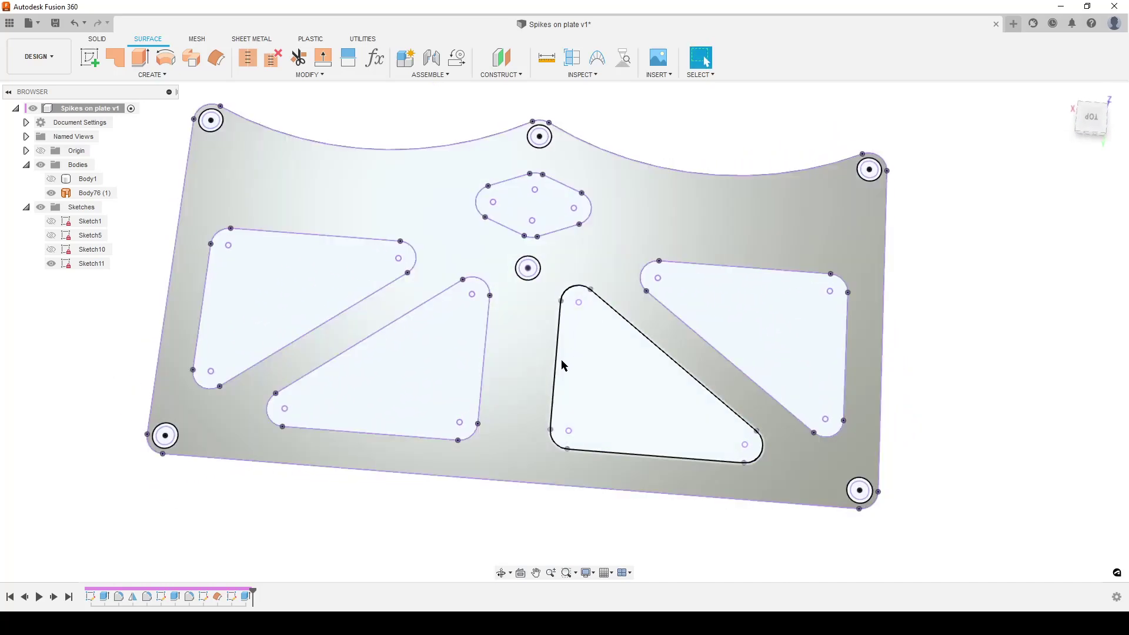
left_click(52, 179)
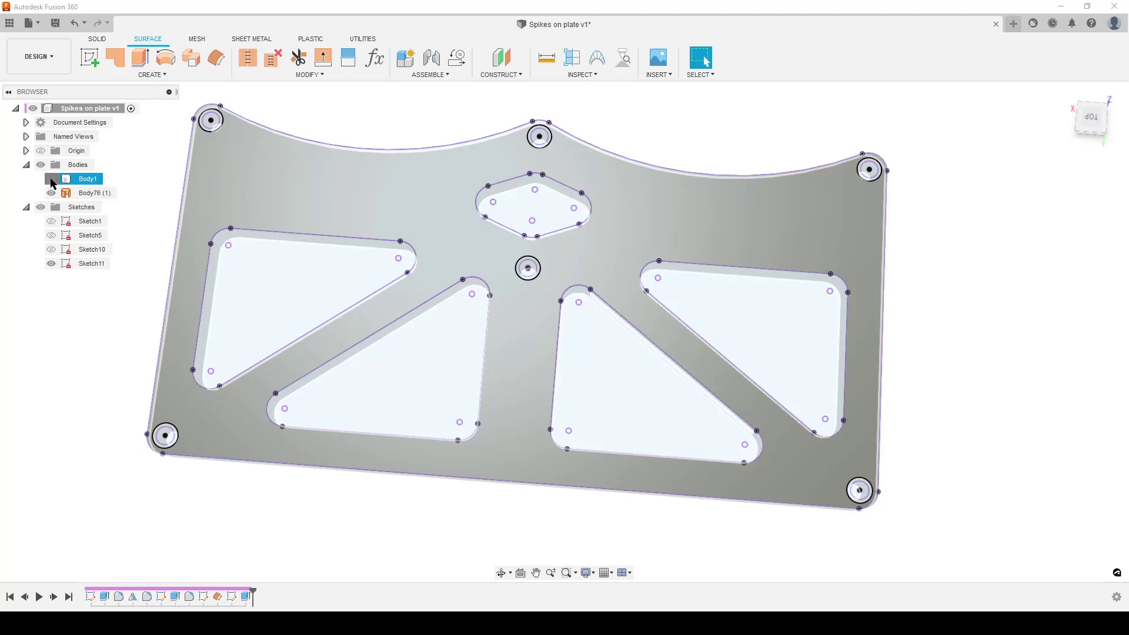
left_click(52, 265)
left_click(51, 264)
Hide the Body76 (1) body and show Sketch10's centreline and circle
left_click(88, 193)
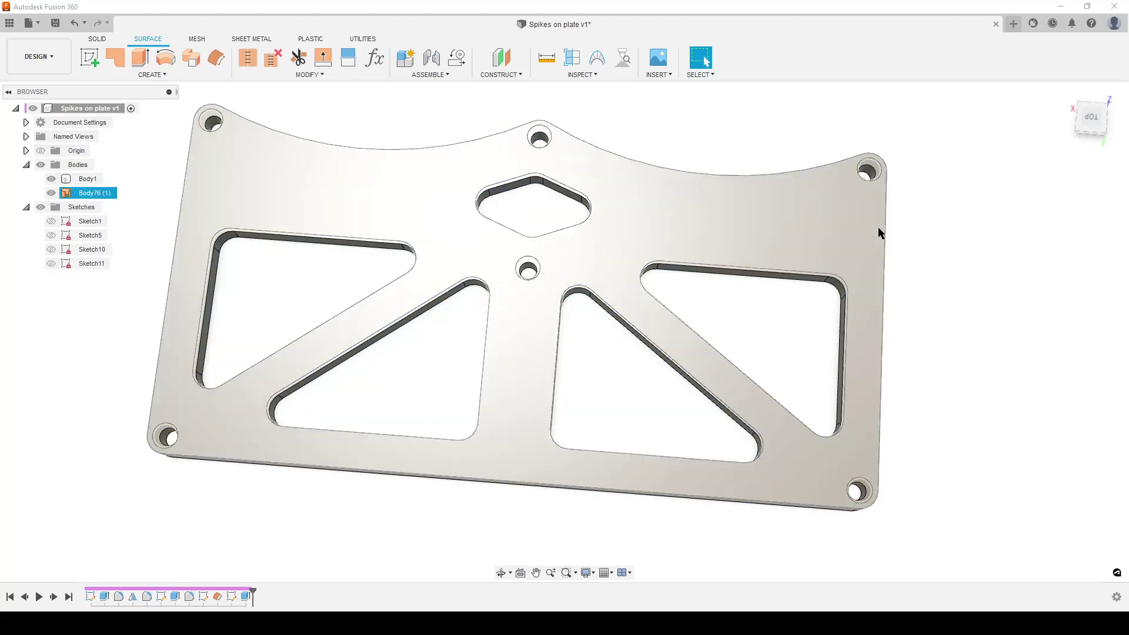
mouse_move(588, 323)
middle_mouse_down("shift")
mouse_move(678, 344)
mouse_move(670, 390)
mouse_move(647, 343)
mouse_move(647, 363)
mouse_move(612, 329)
mouse_move(542, 327)
middle_mouse_up("shift")
key("Escape")
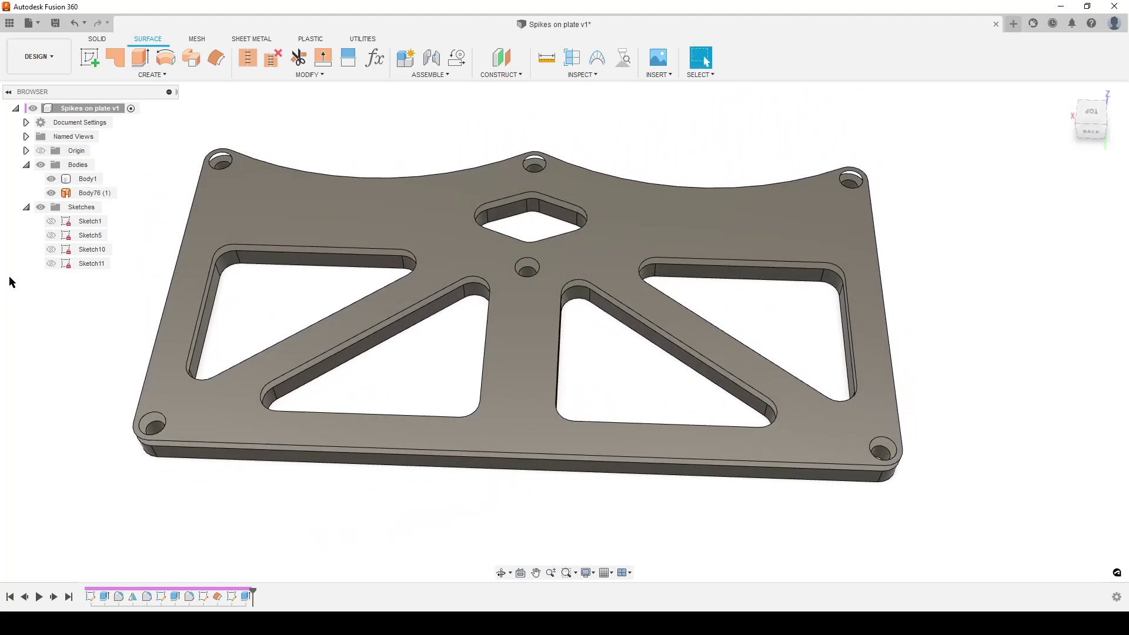
left_click(49, 195)
left_click(51, 193)
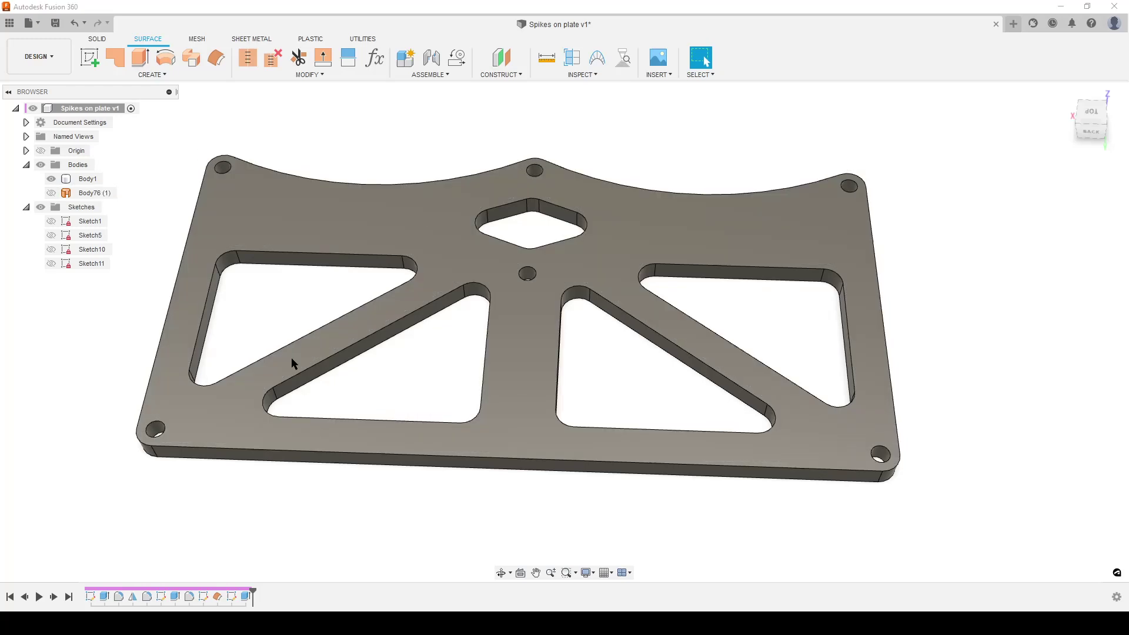
middle_click_drag(367, 381, 479, 371, "shift")
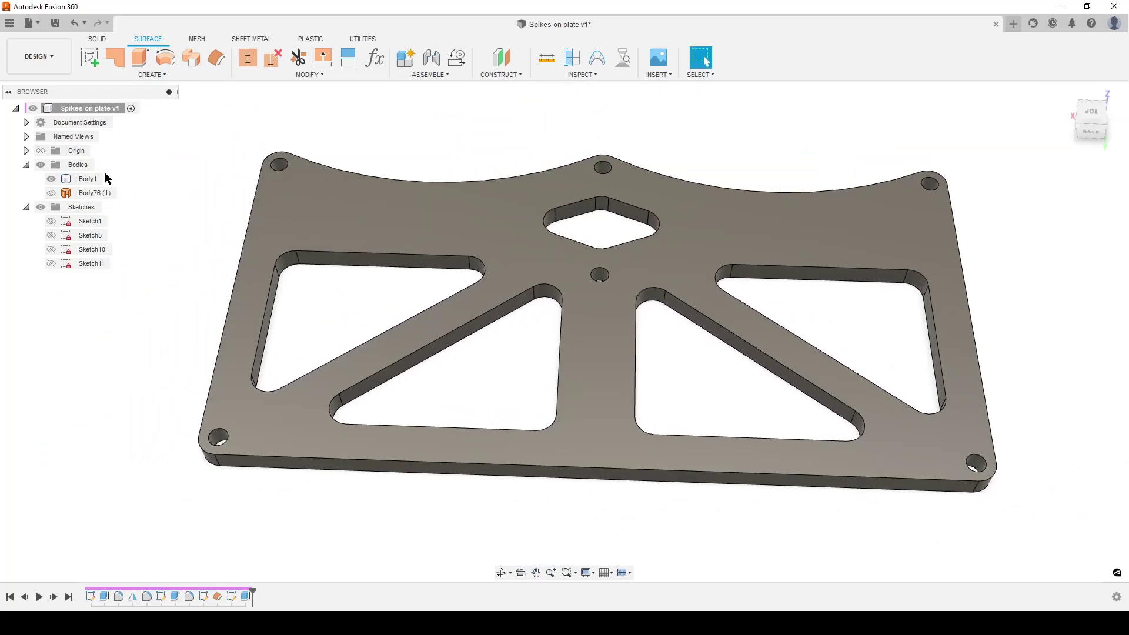
left_click(51, 249)
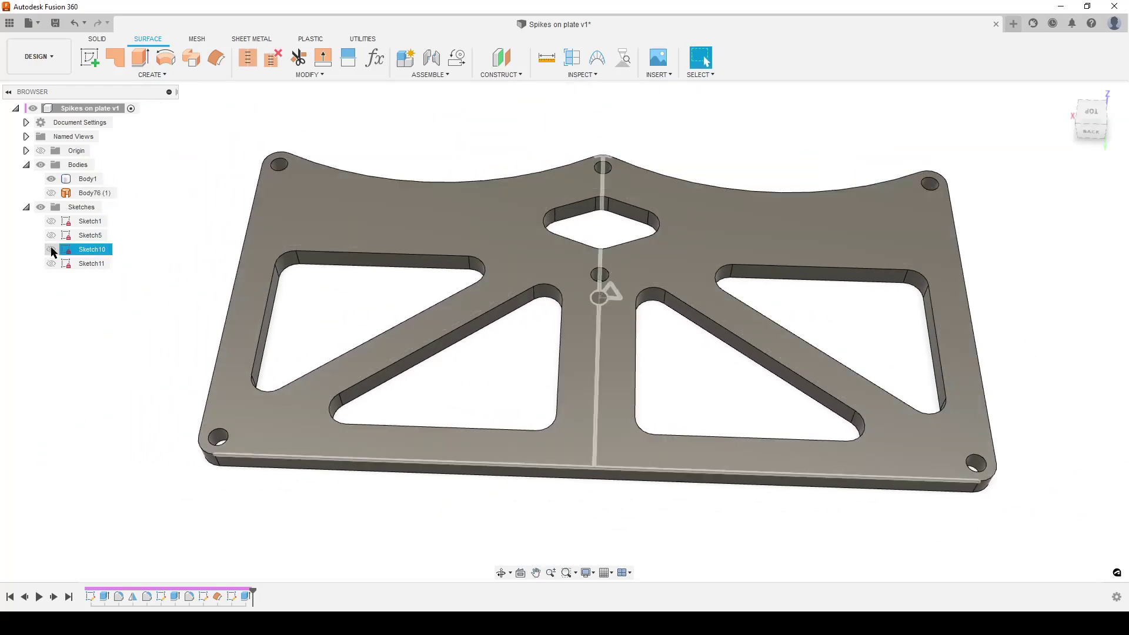
scroll(660, 384, "up", 5)
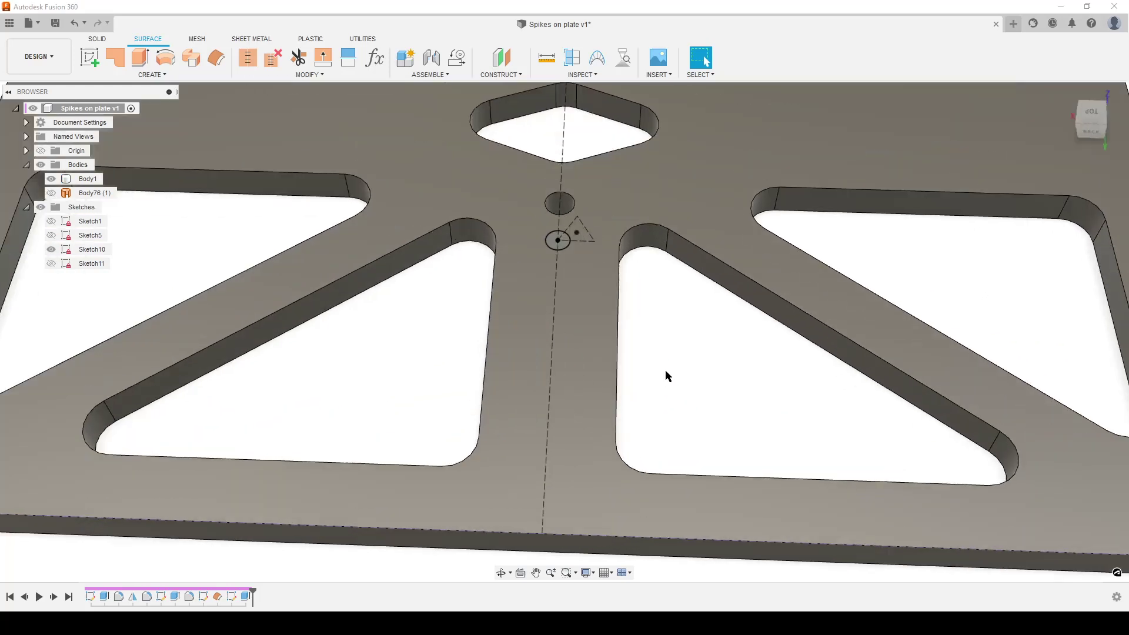
Extrude Sketch10's 4 mm circle To Object Body76 (1), joined to the plate
key("e")
left_click(1075, 249)
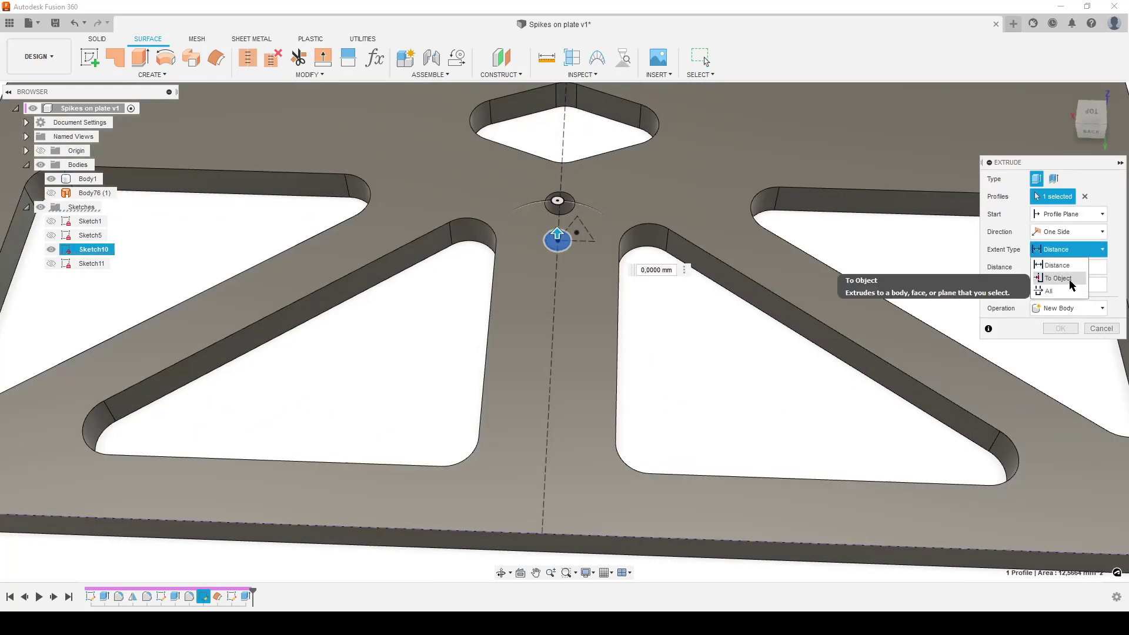
left_click(1058, 278)
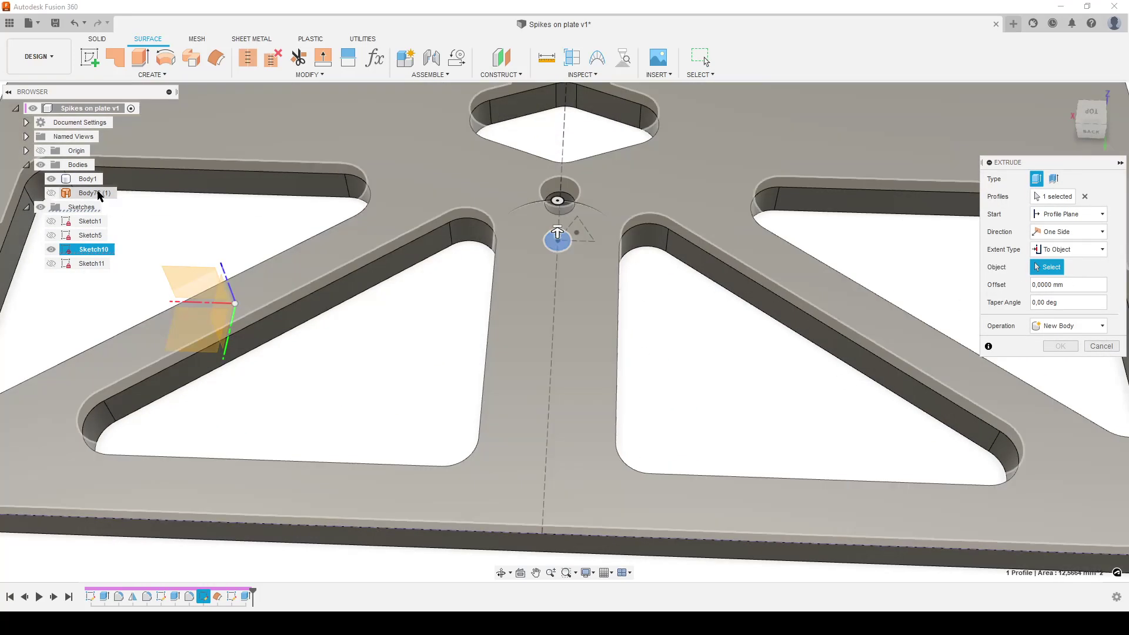
left_click(94, 194)
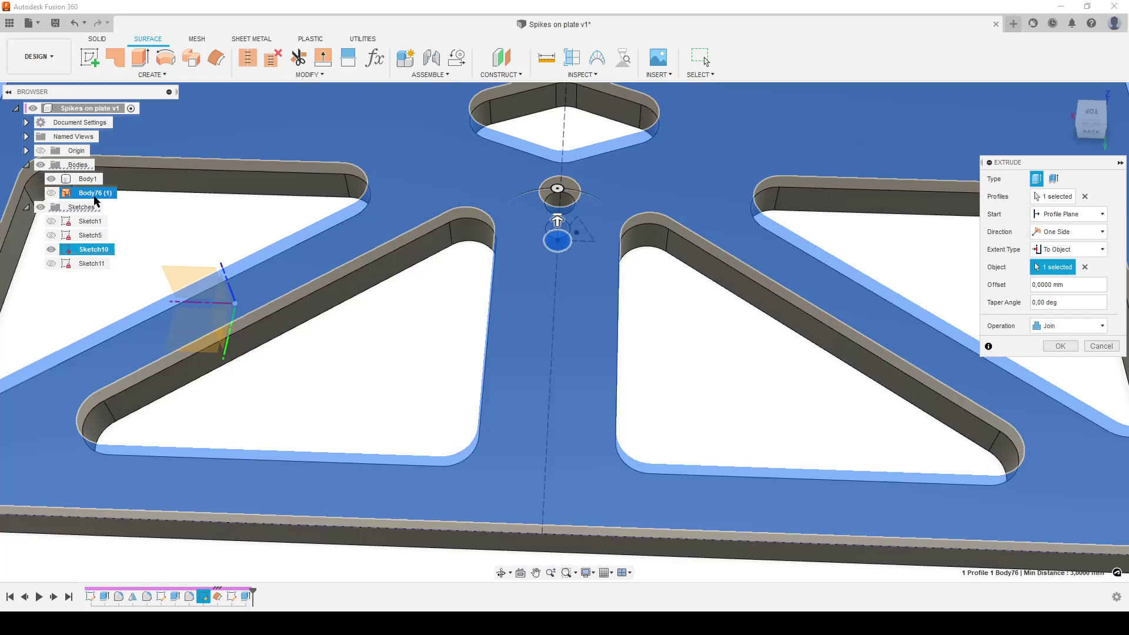
left_click(1061, 346)
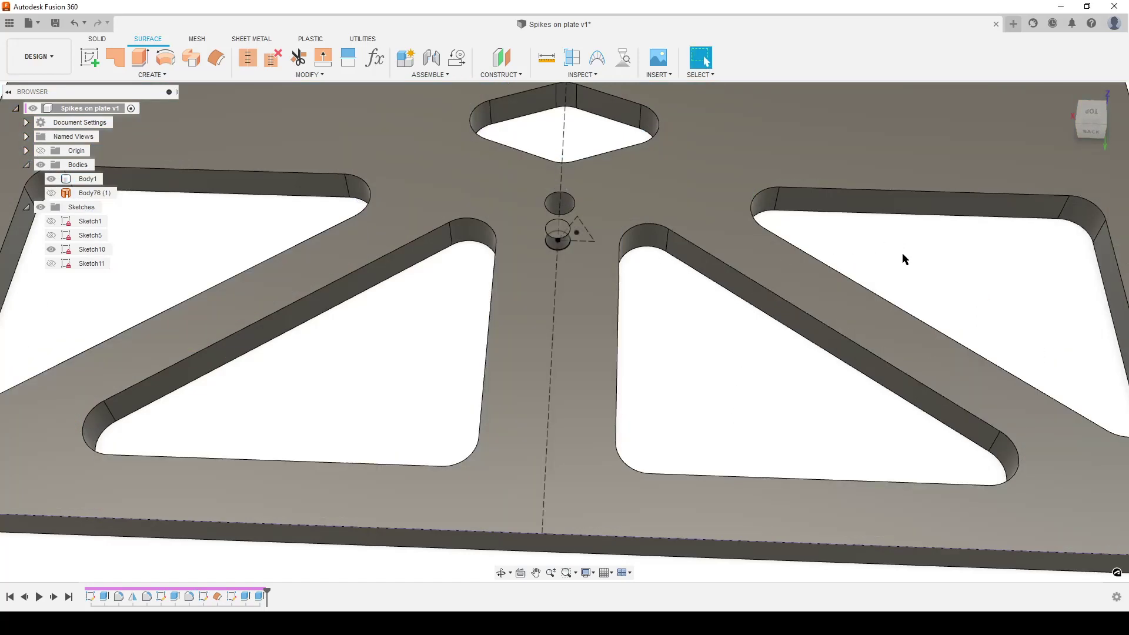
scroll(628, 353, "down", 3)
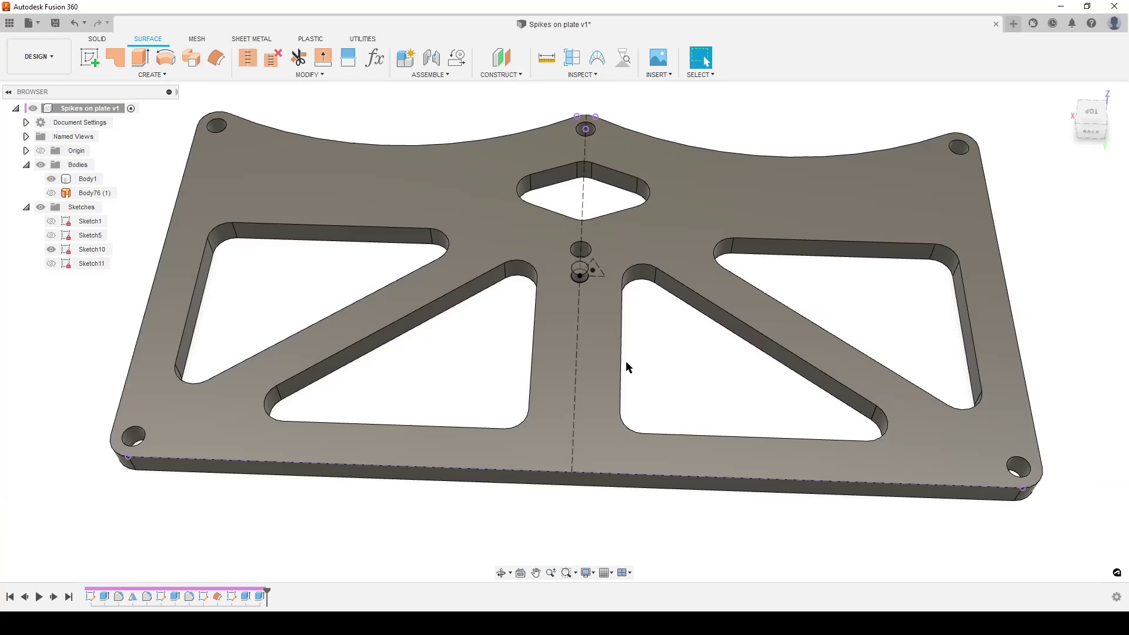
scroll(630, 348, "up", 4)
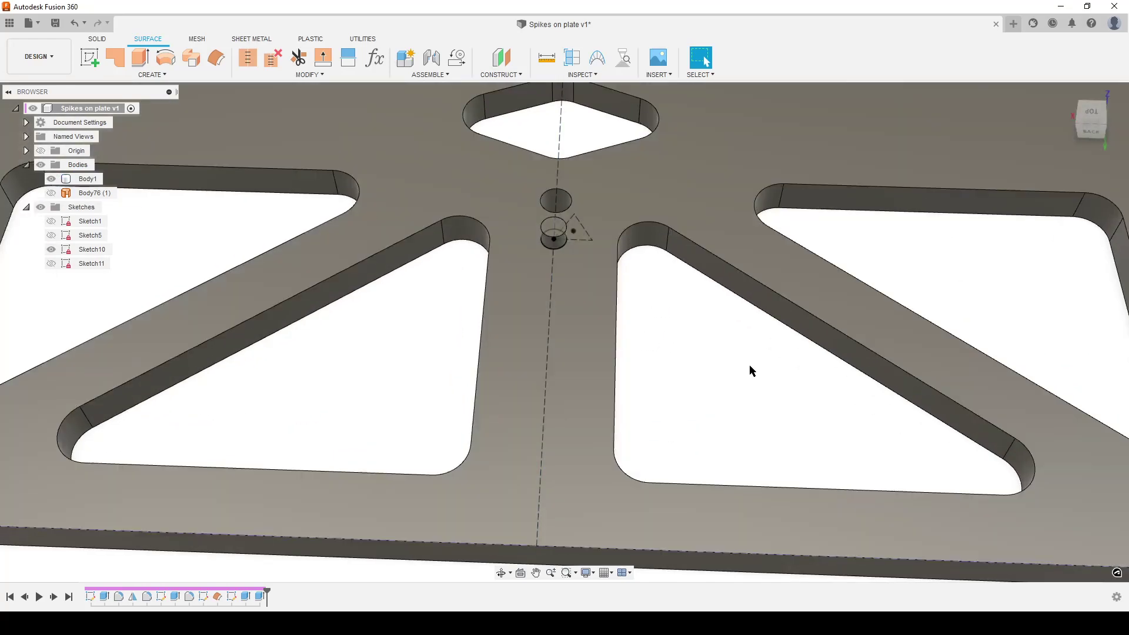
Start a rectangular pattern of the peg extrusion along two sketch lines
type("srec")
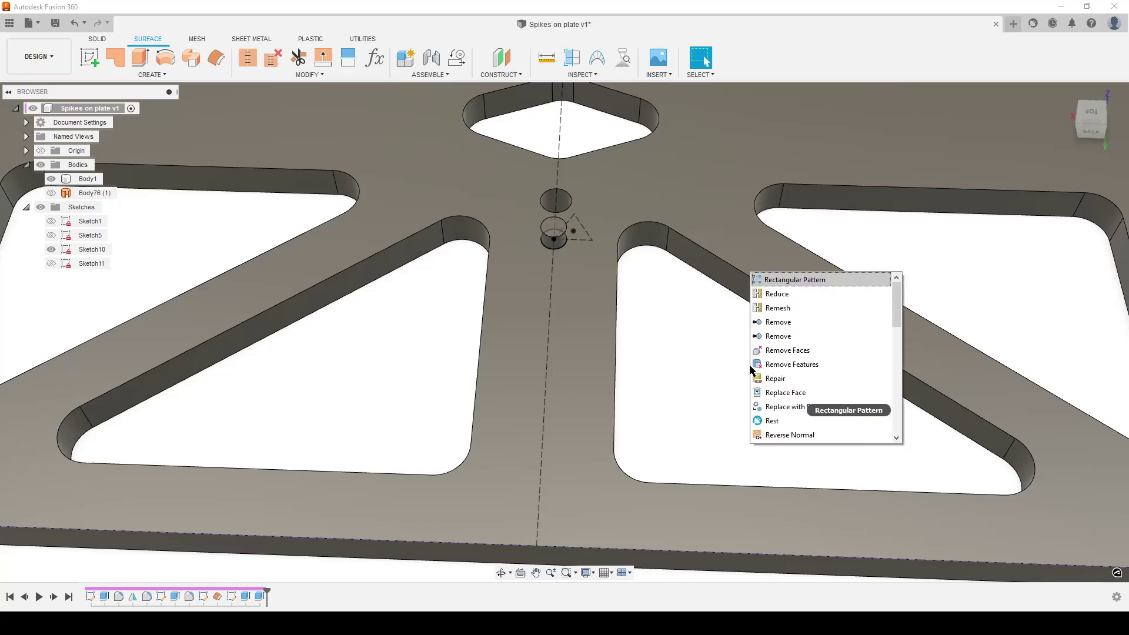
left_click(810, 455)
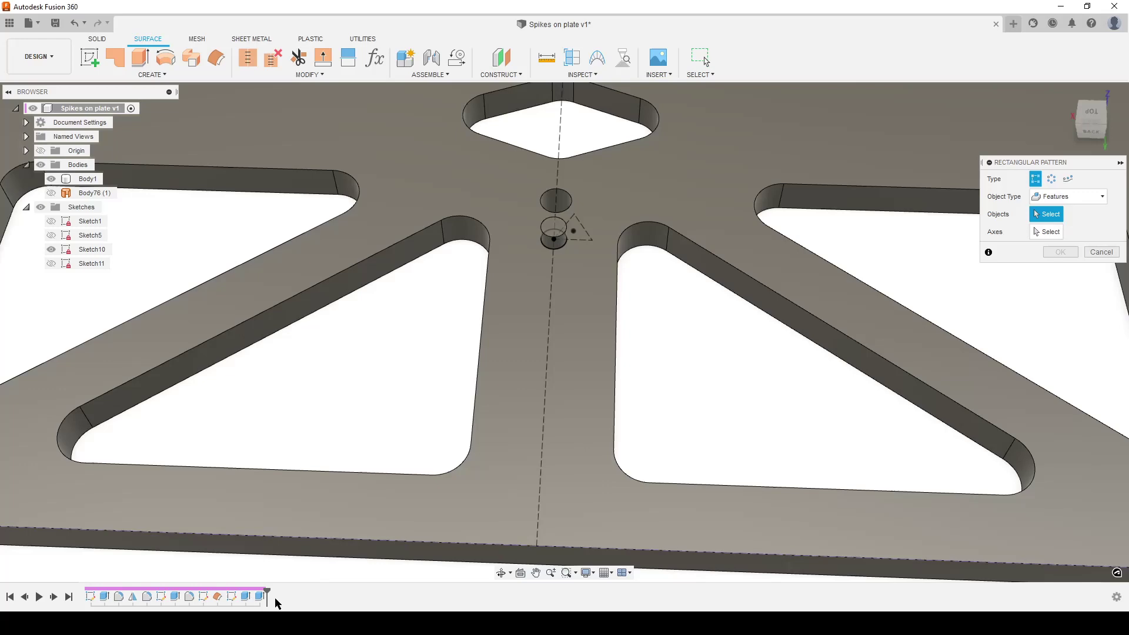
left_click(260, 596)
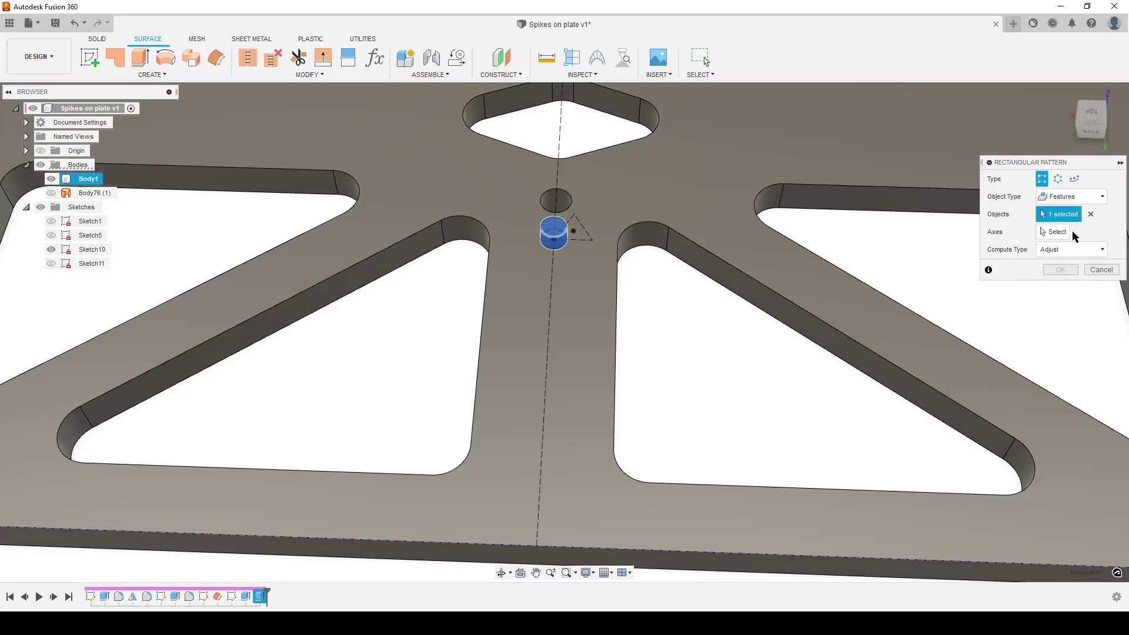
left_click(1053, 232)
scroll(676, 346, "up", 3)
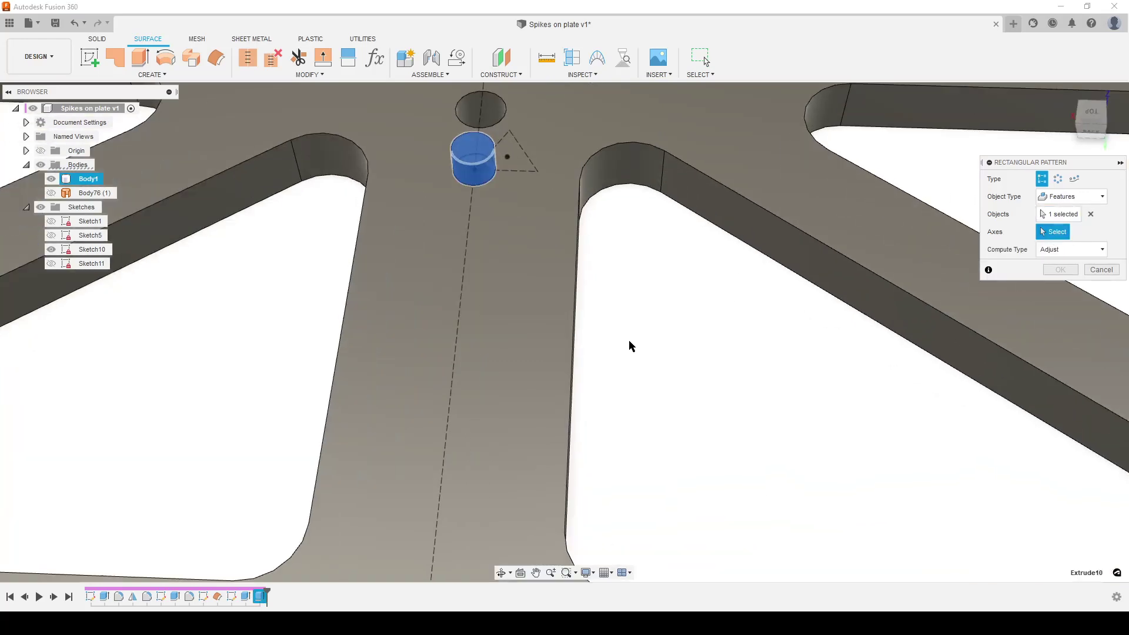
left_click(524, 169)
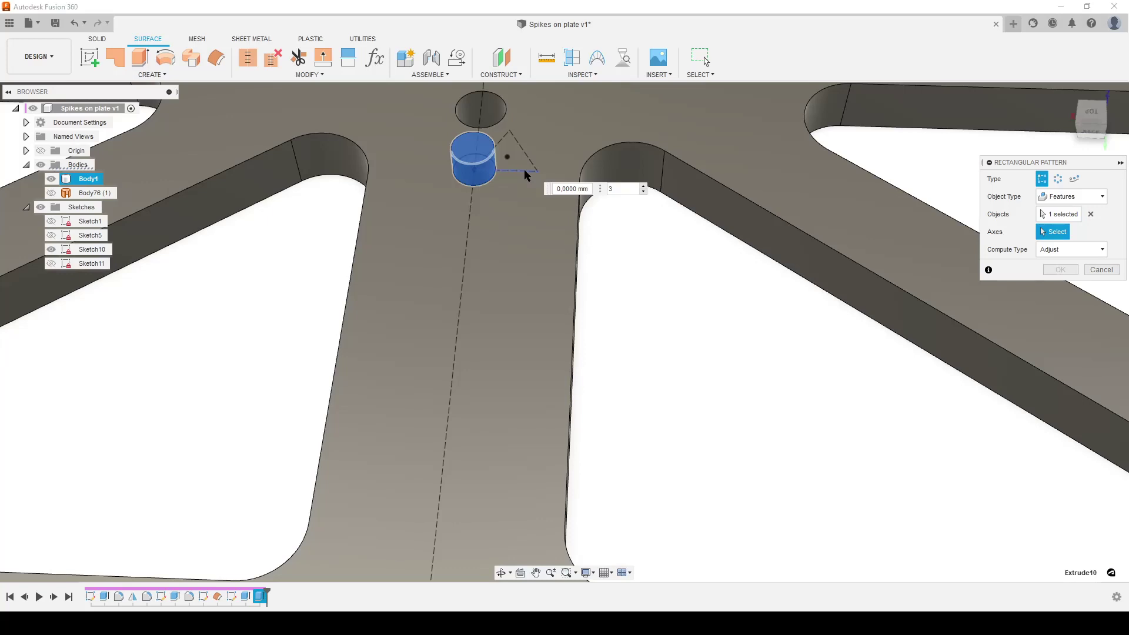
left_click(503, 137)
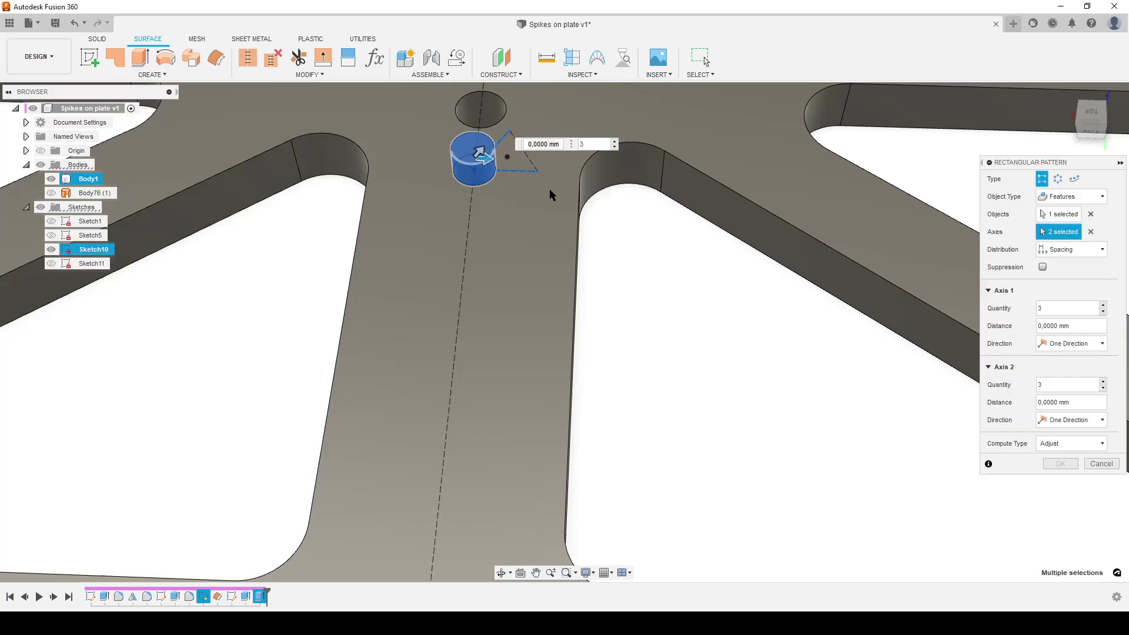
scroll(719, 357, "down", 3)
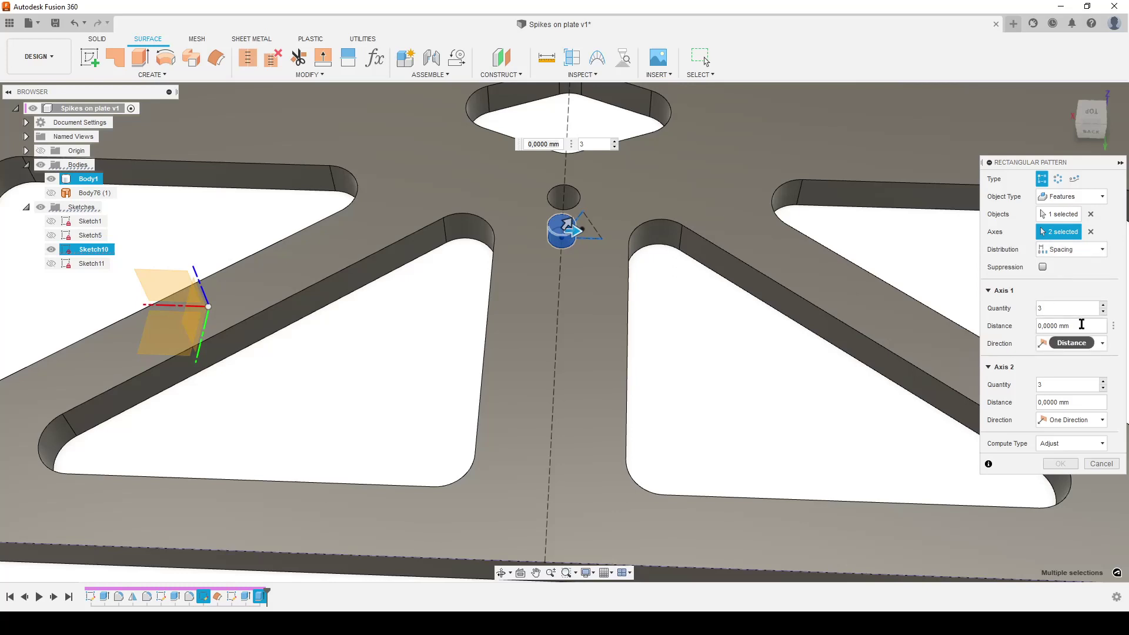
Set both pattern direction spacings to patterndist
left_click(1053, 325)
type("pa")
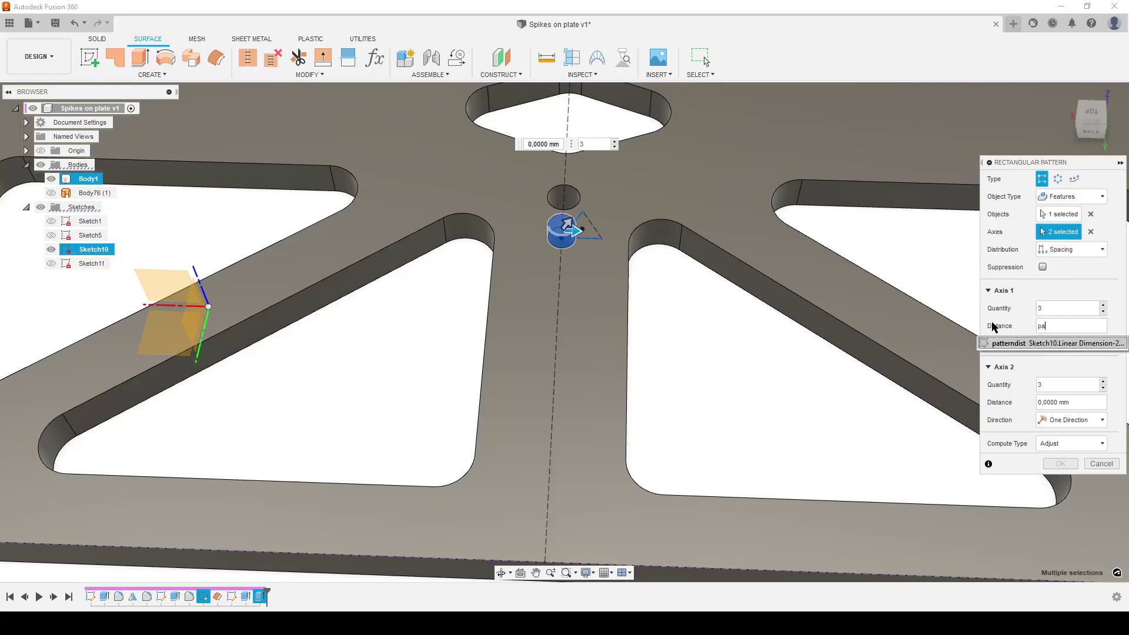
type("tterndist")
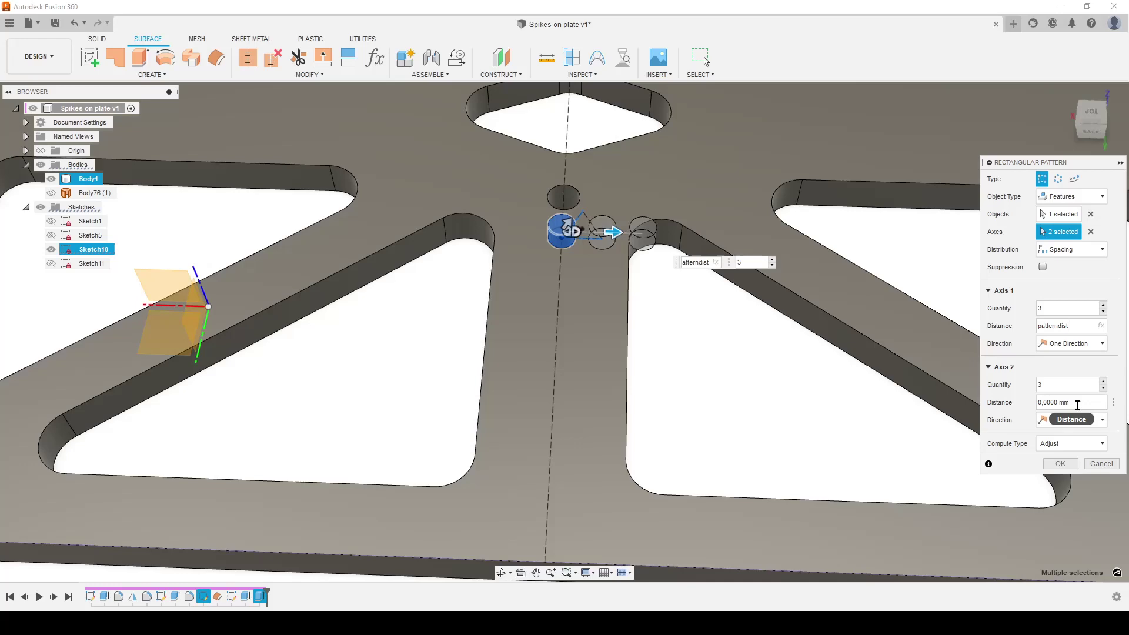
left_click(1078, 406)
type("pa")
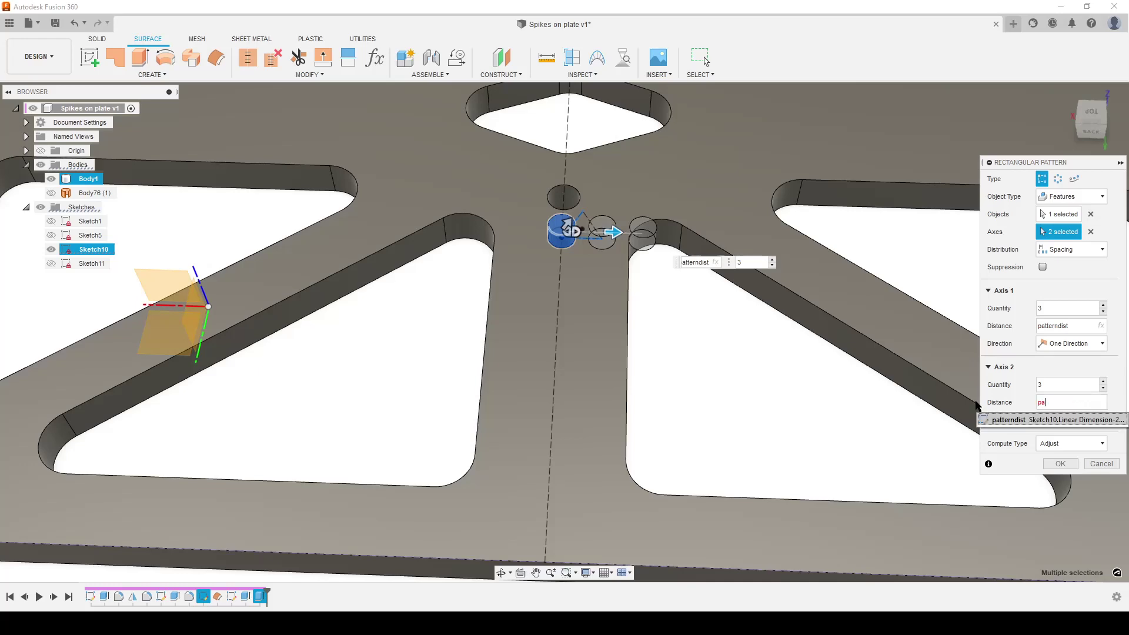
type("tterndist")
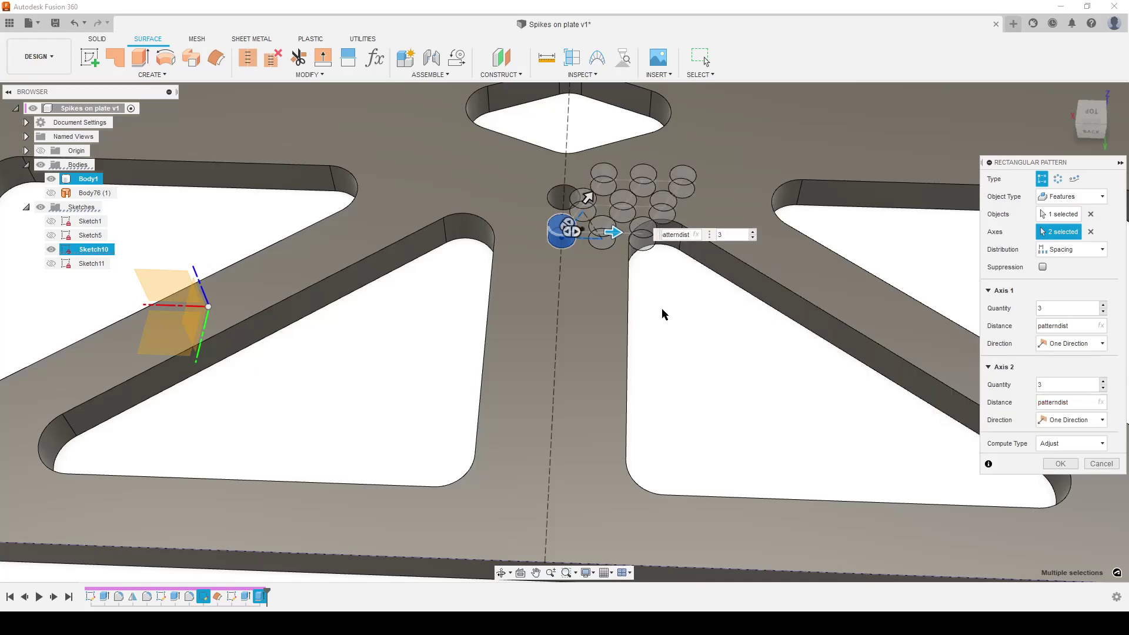
scroll(676, 324, "down", 5)
scroll(595, 369, "down", 2)
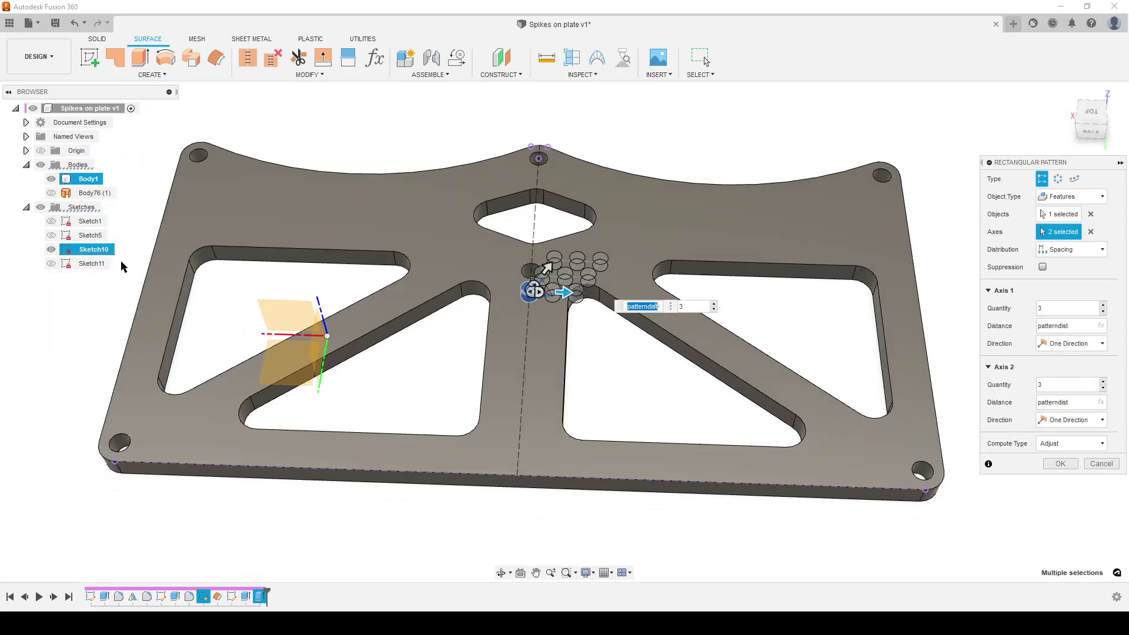
key("Tab")
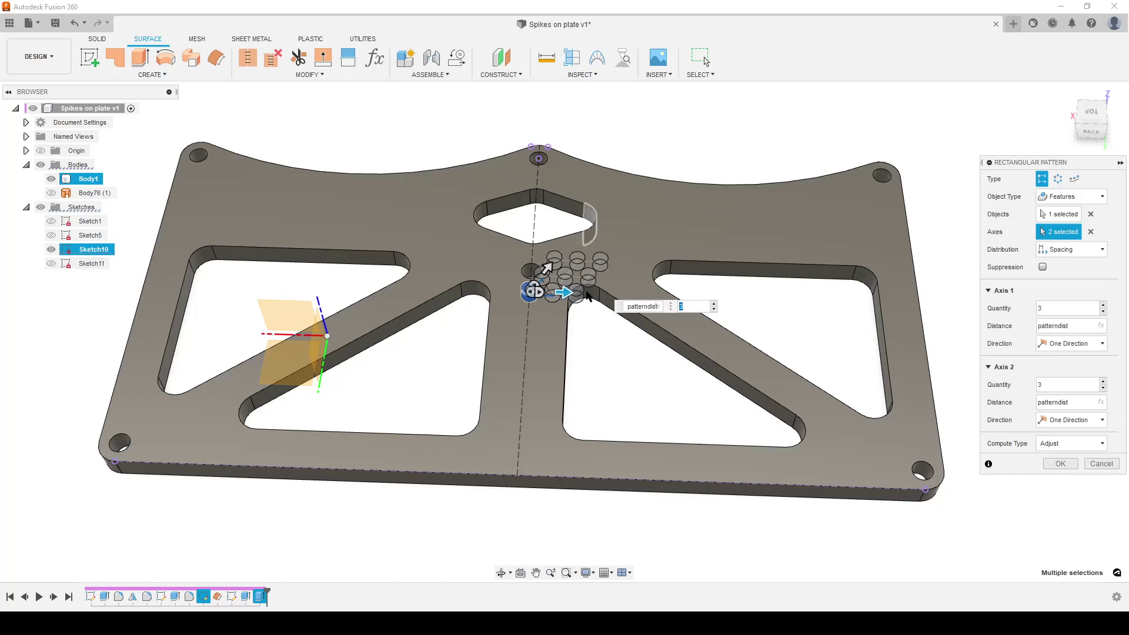
Reduce the second direction to 2 copies and view the preview from the top
left_click(1103, 388)
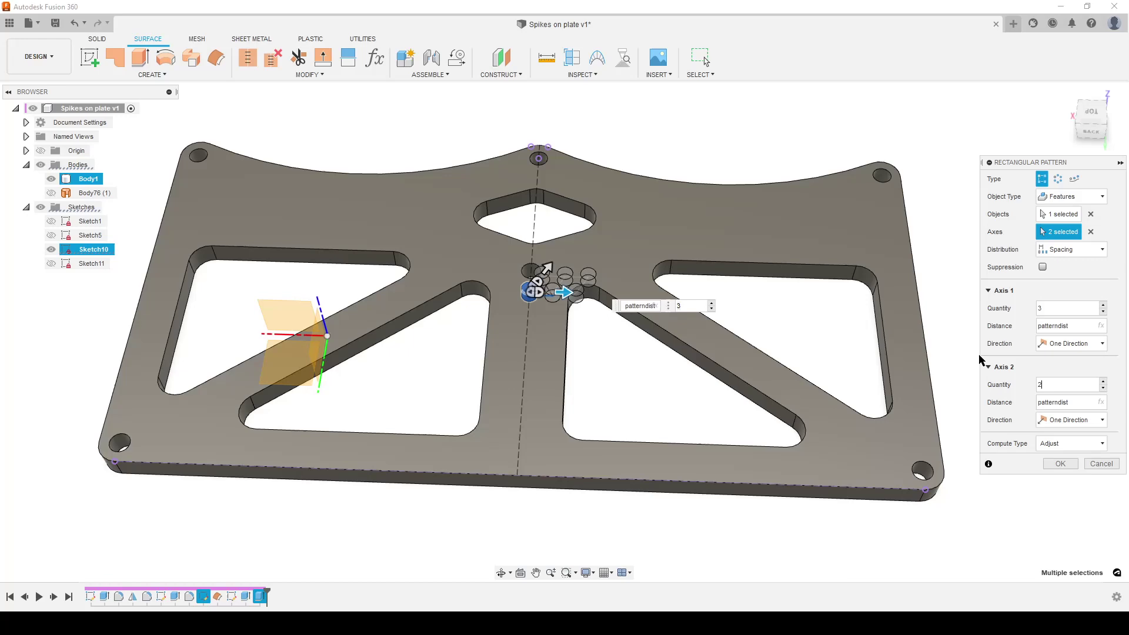
left_click(1090, 111)
scroll(513, 313, "up", 5)
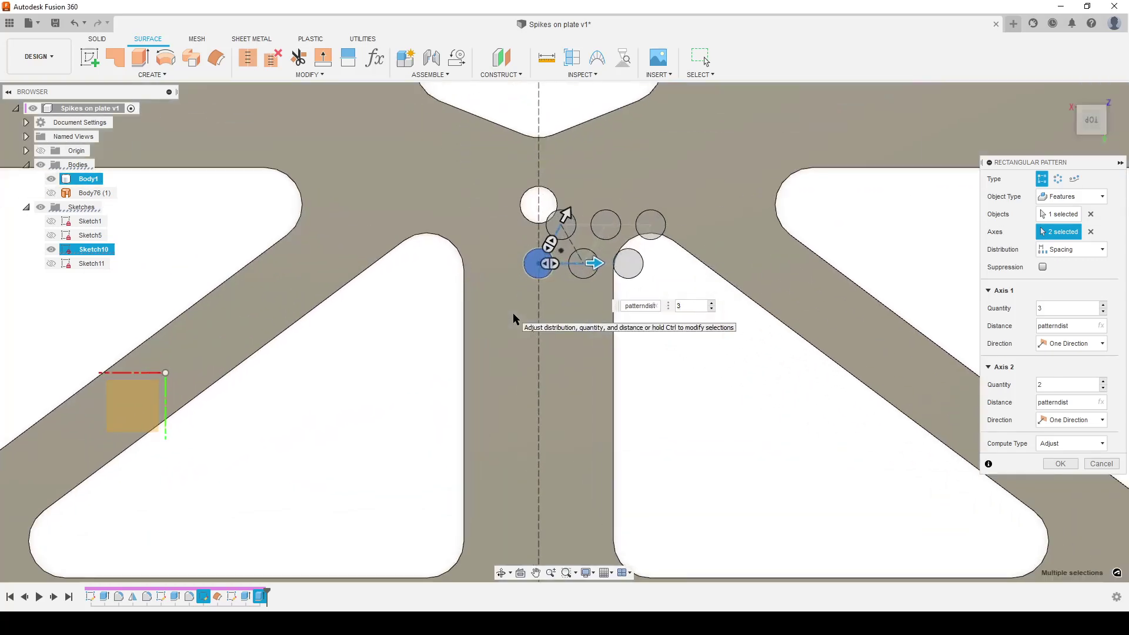
scroll(587, 205, "down", 4)
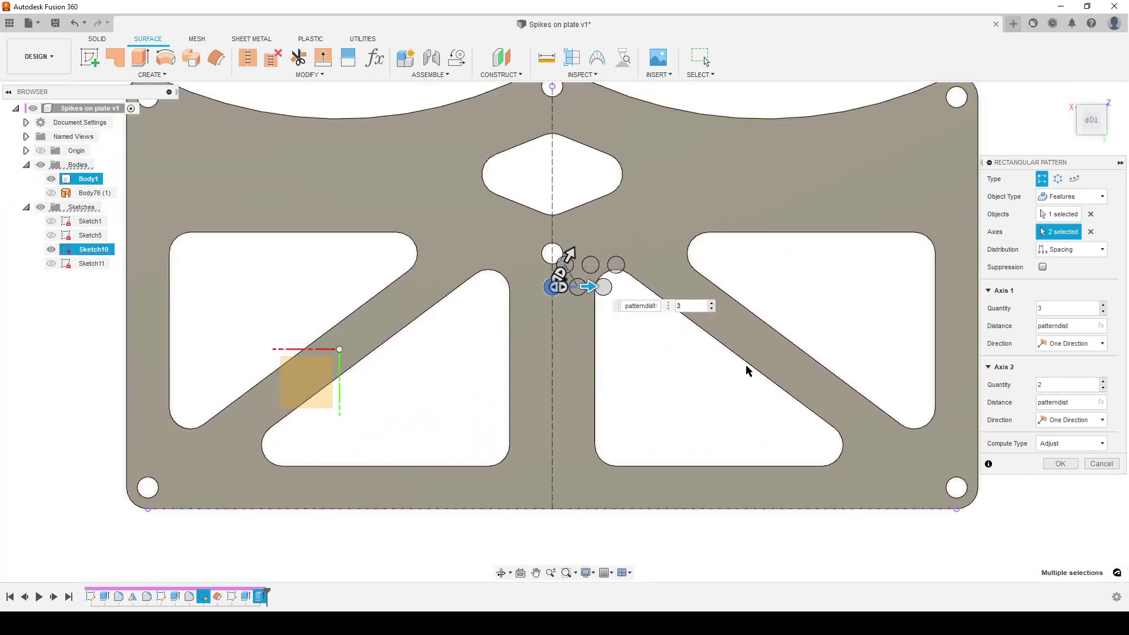
Make Axis 1 Symmetric with 35 instances and apply the pattern
left_click(1101, 346)
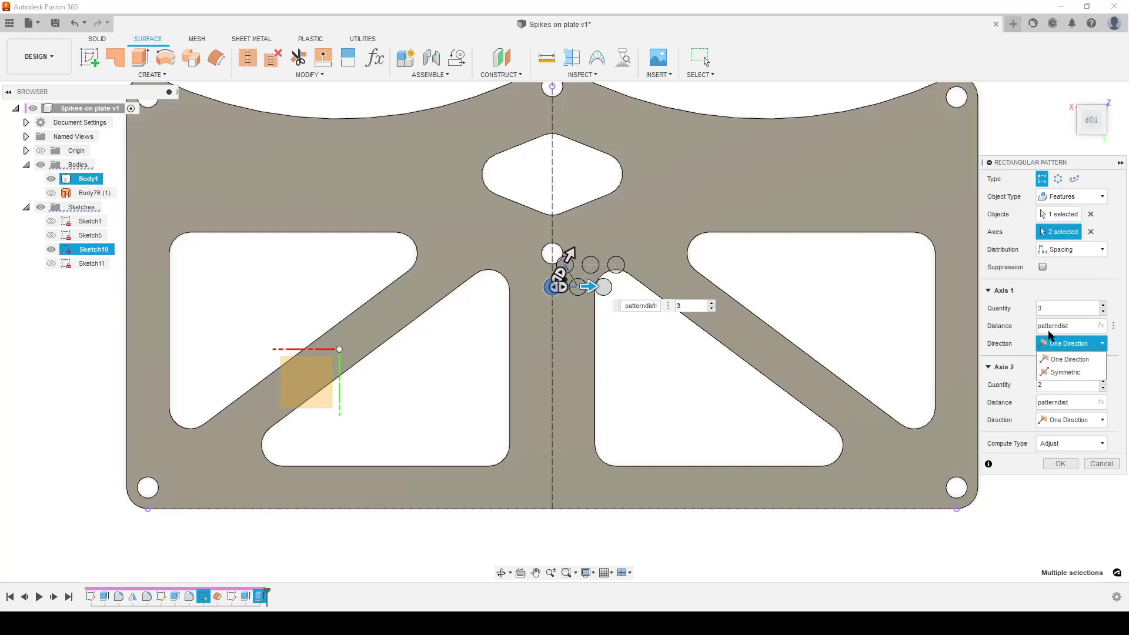
left_click(1066, 374)
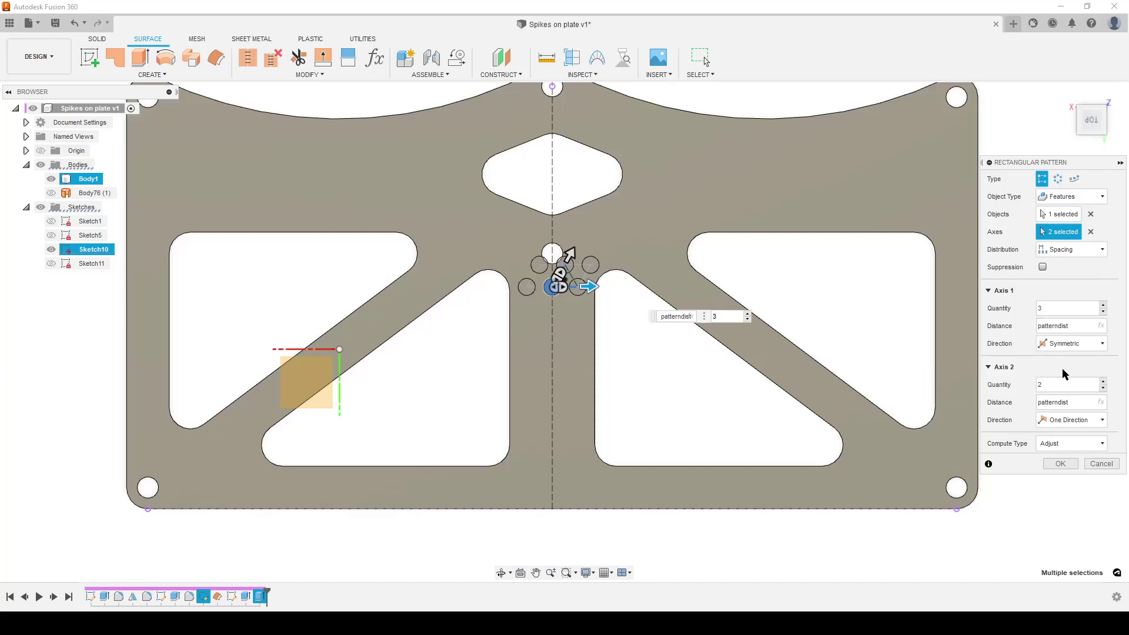
left_click(1049, 311)
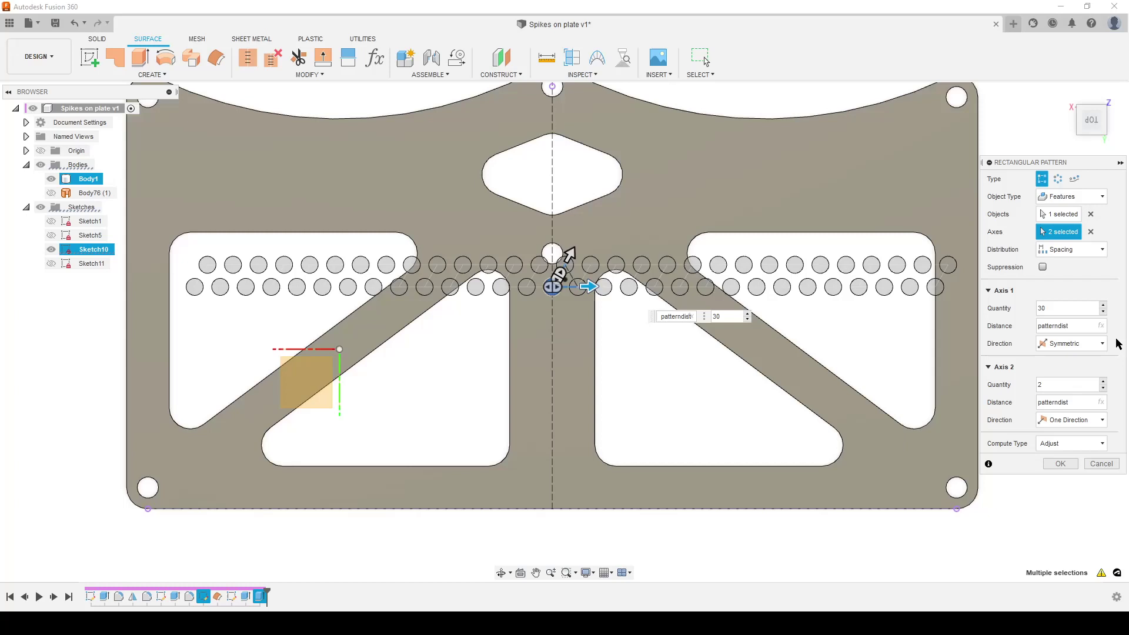
left_click(1103, 306)
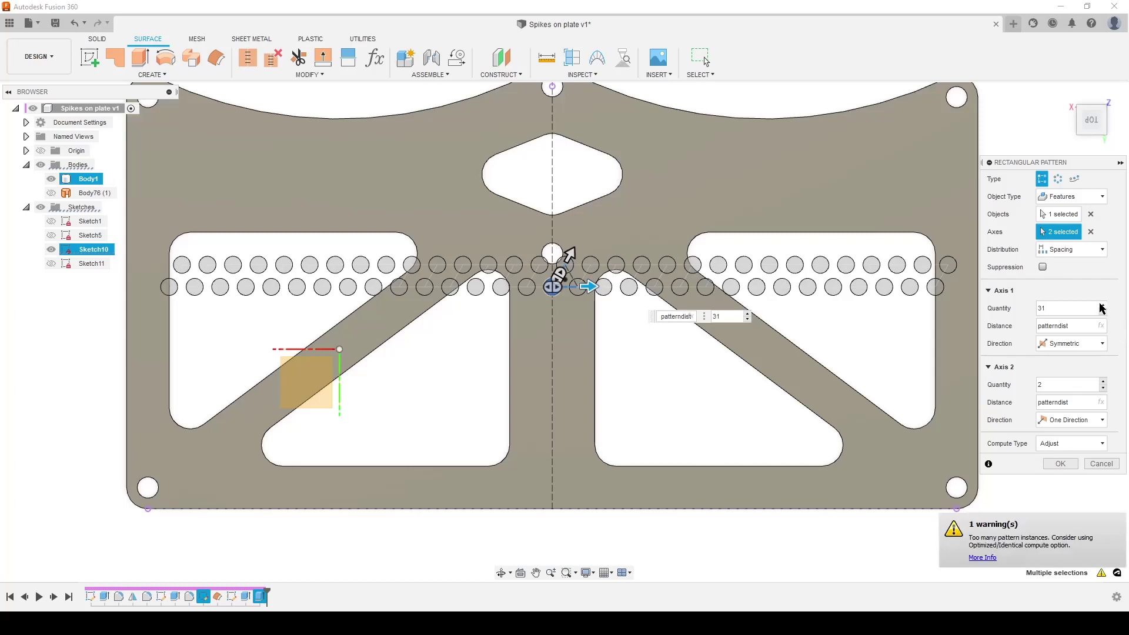
left_click(1103, 305)
left_click(1103, 305)
scroll(422, 388, "down", 3)
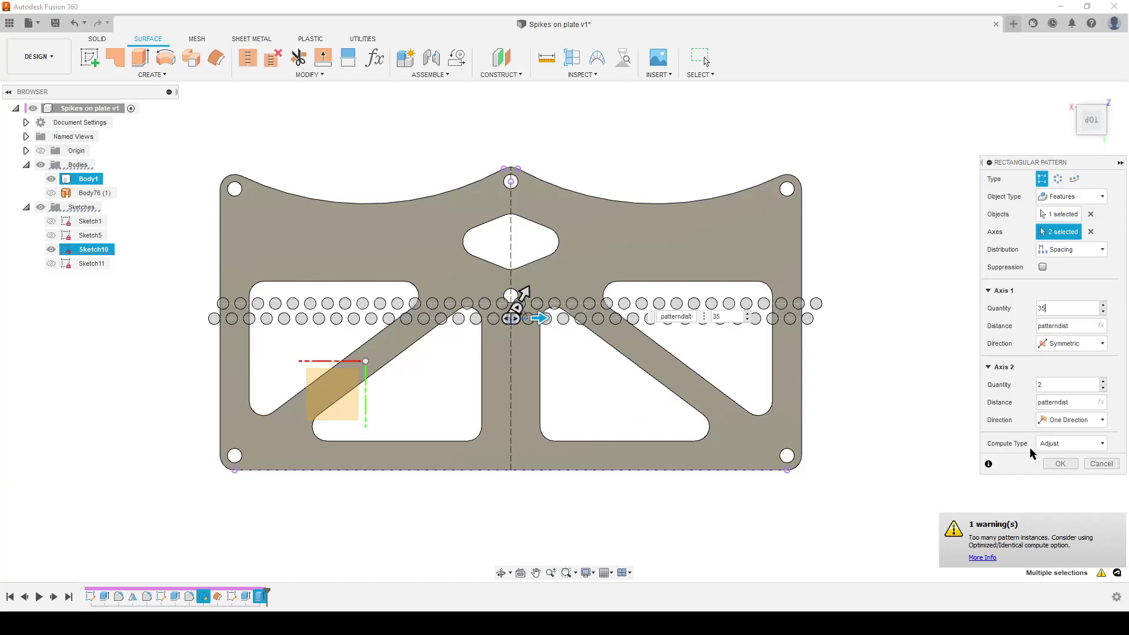
key("Return")
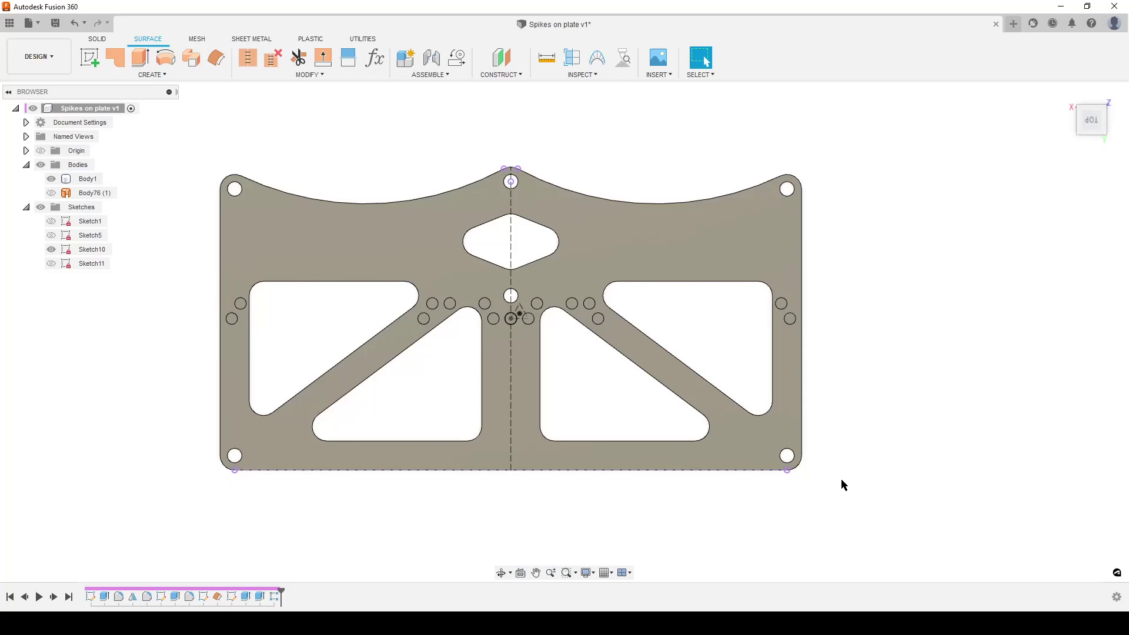
Re-enter and finish Sketch10, then search 'rec' in Design Shortcuts
middle_click_drag(648, 525, 668, 485, "shift")
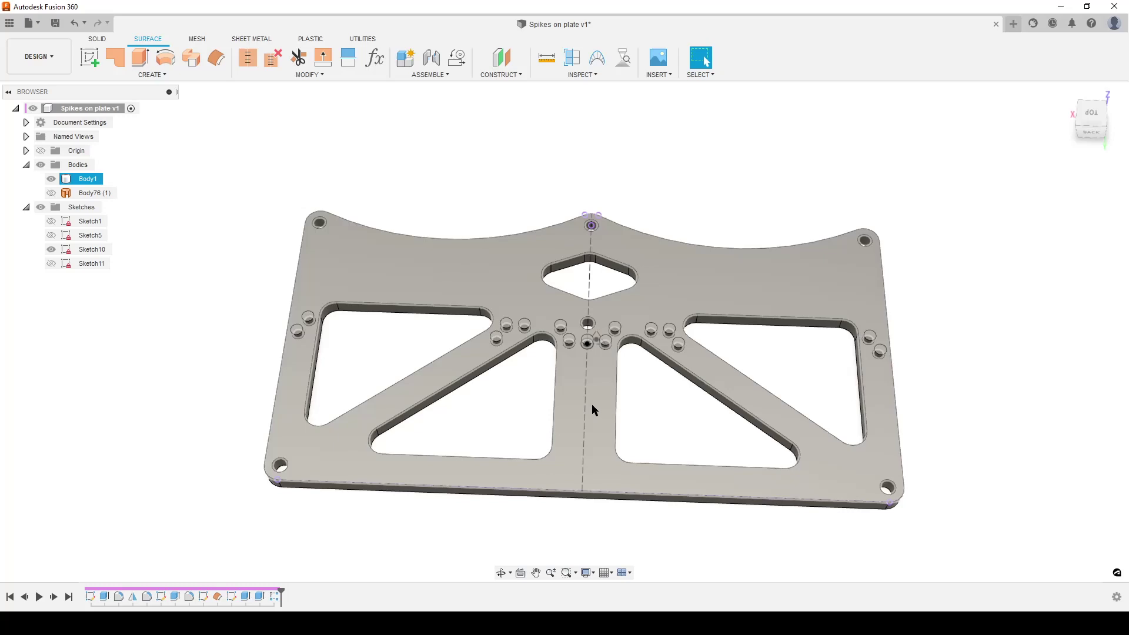
double_click(592, 406)
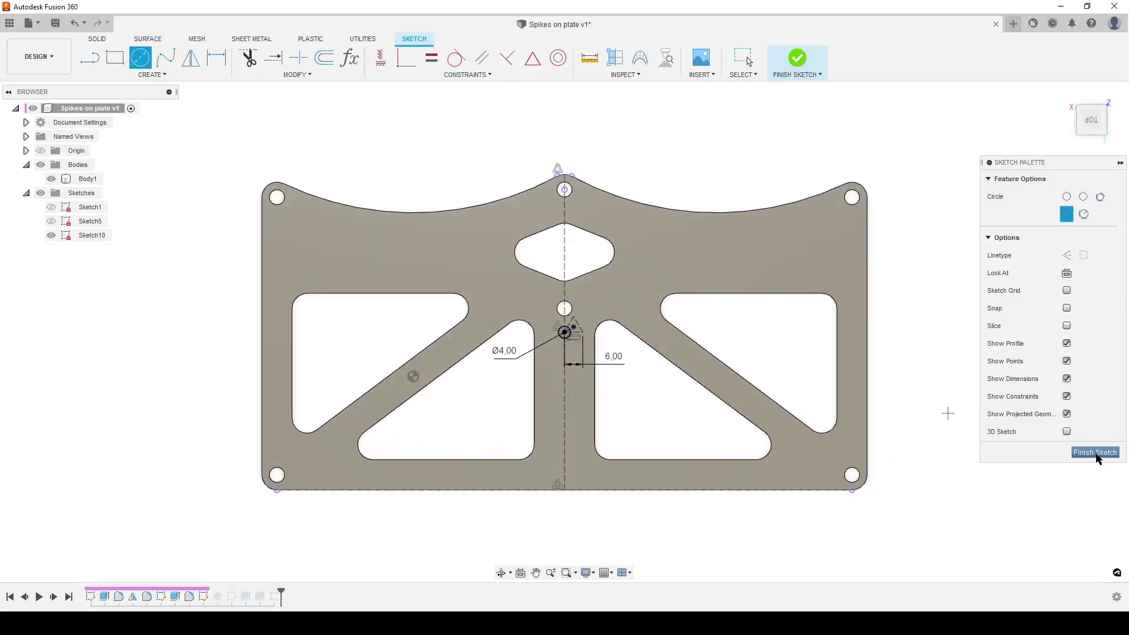
left_click(1095, 452)
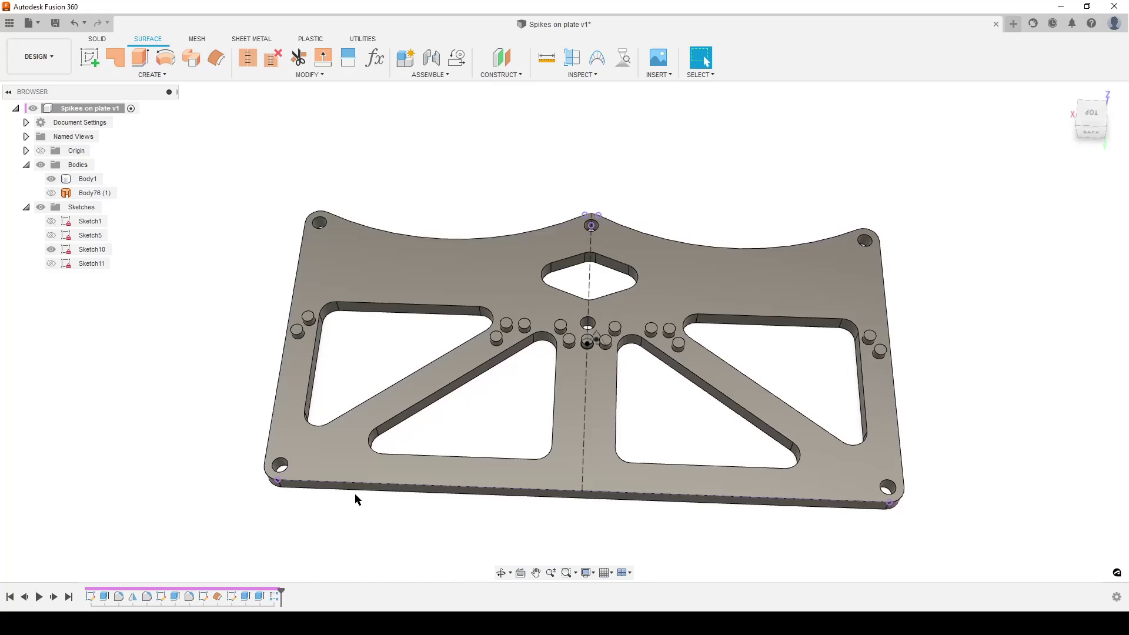
type("s")
type("rec")
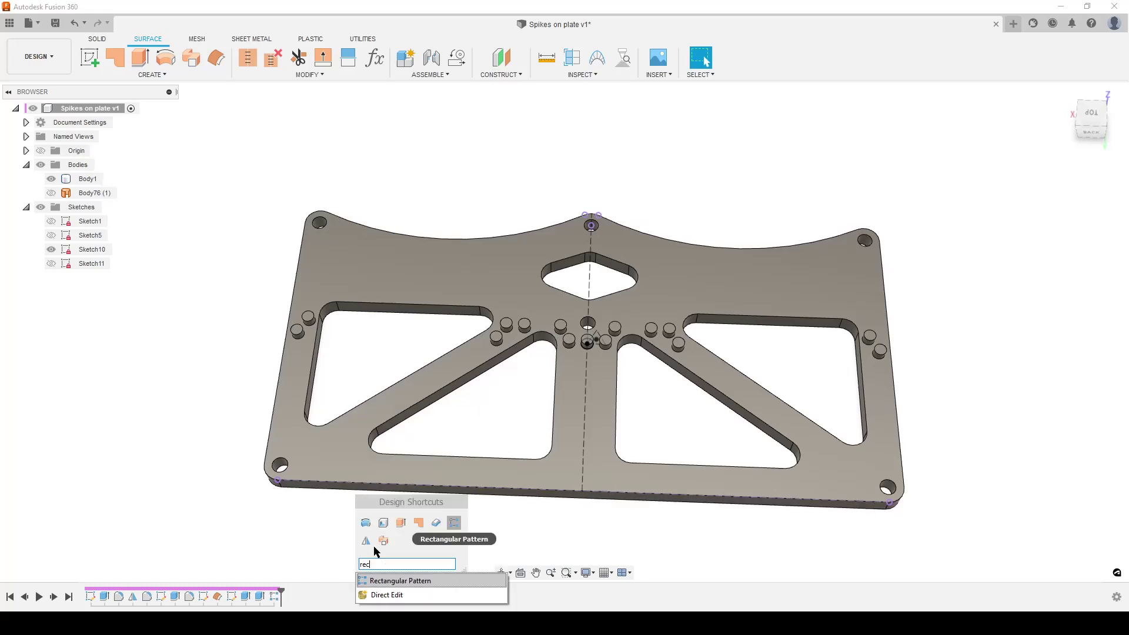
Start a rectangular pattern of R-Pattern8 and Extrude10 along the plate's centre line
left_click(383, 582)
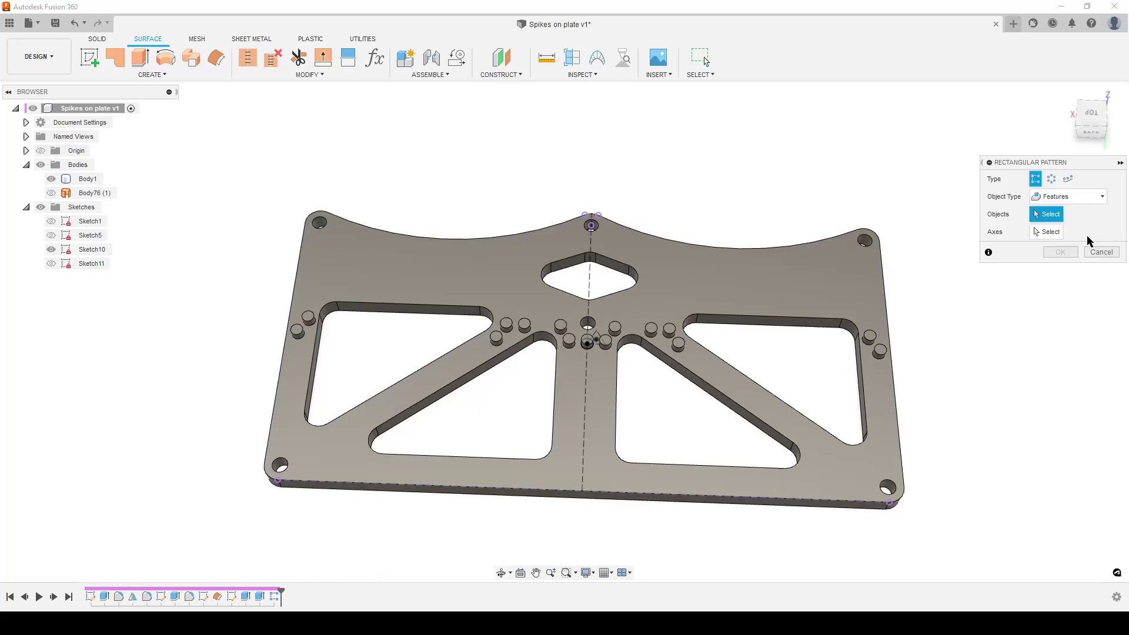
left_click(274, 598)
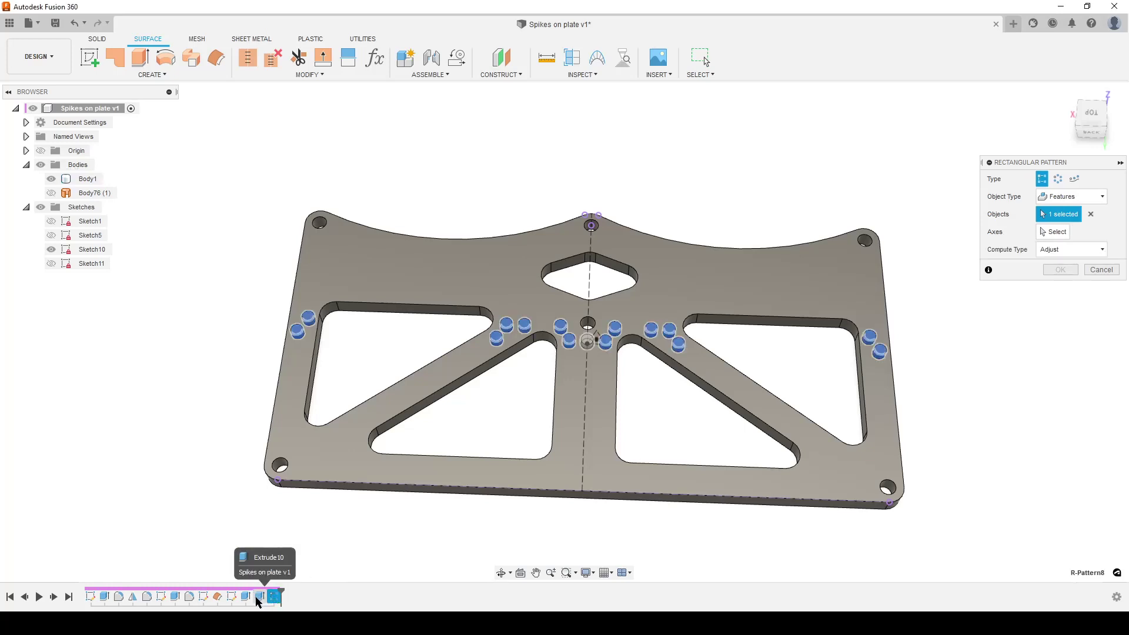
left_click(258, 597)
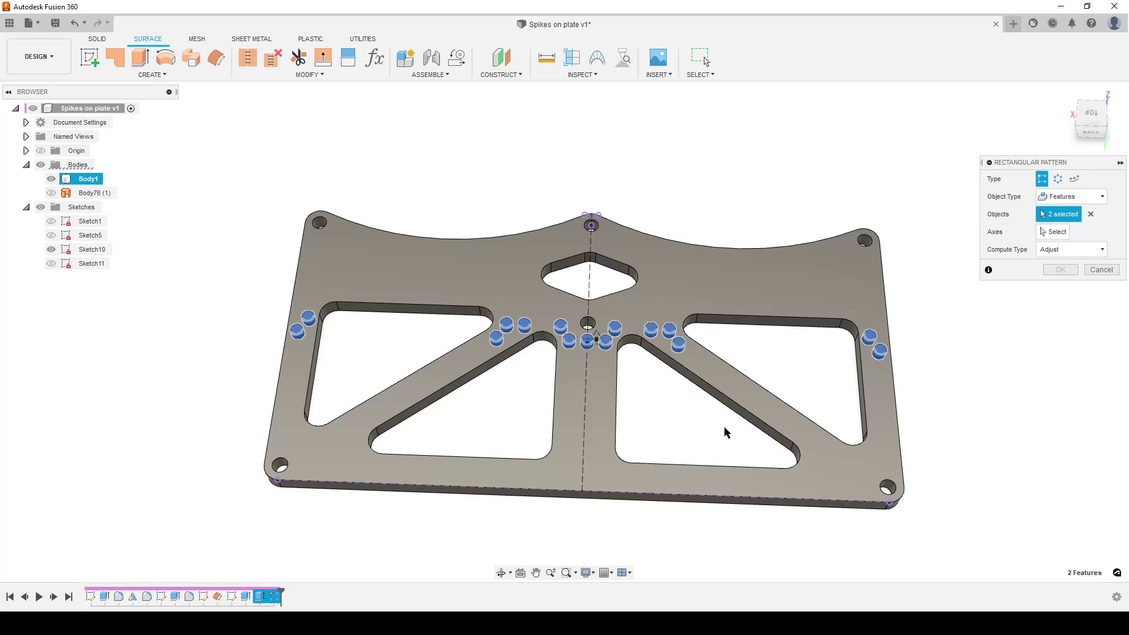
left_click(1045, 230)
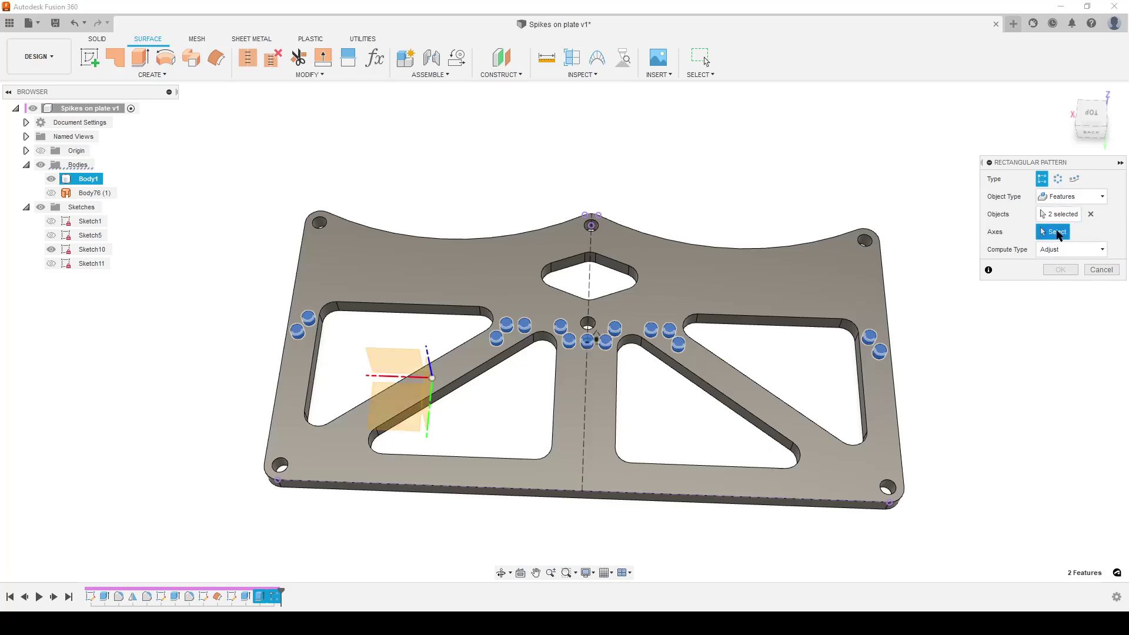
left_click(584, 402)
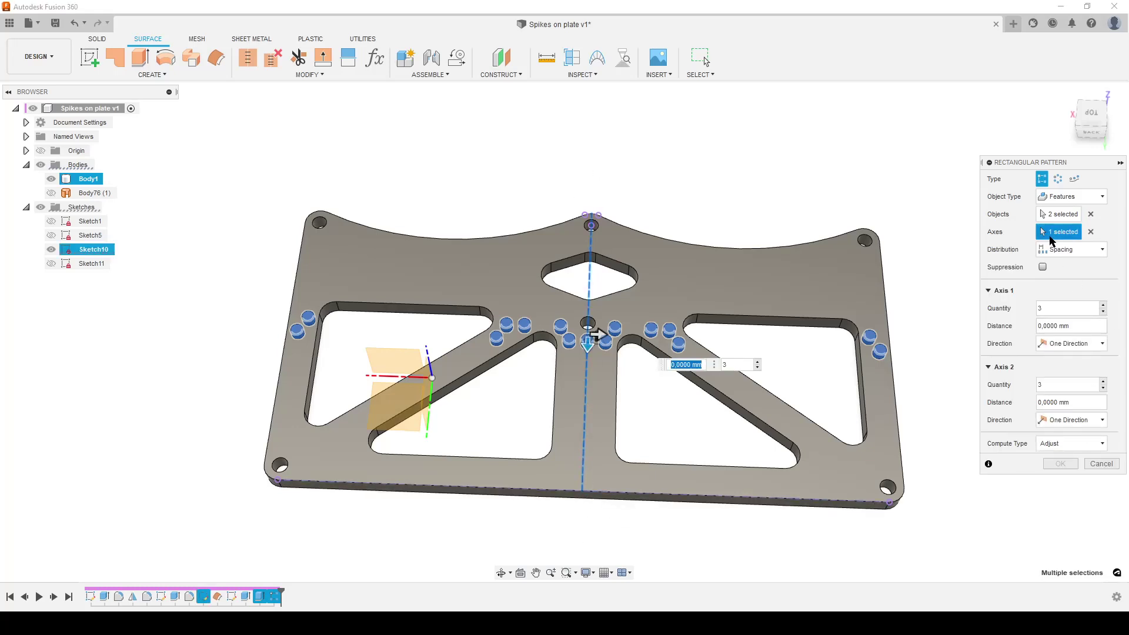
Set the pattern spacing to patterndist*sqrt(3) with Symmetric direction
left_click_drag(1071, 325, 1004, 333)
type("patterndist*")
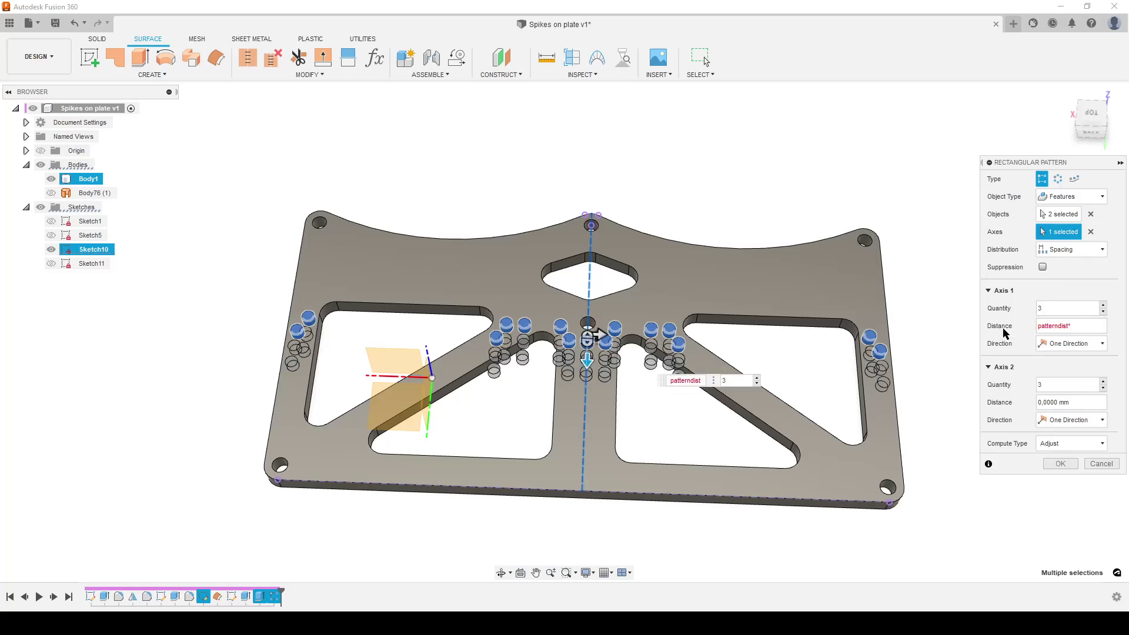
type("sqrt(3")
key("Return")
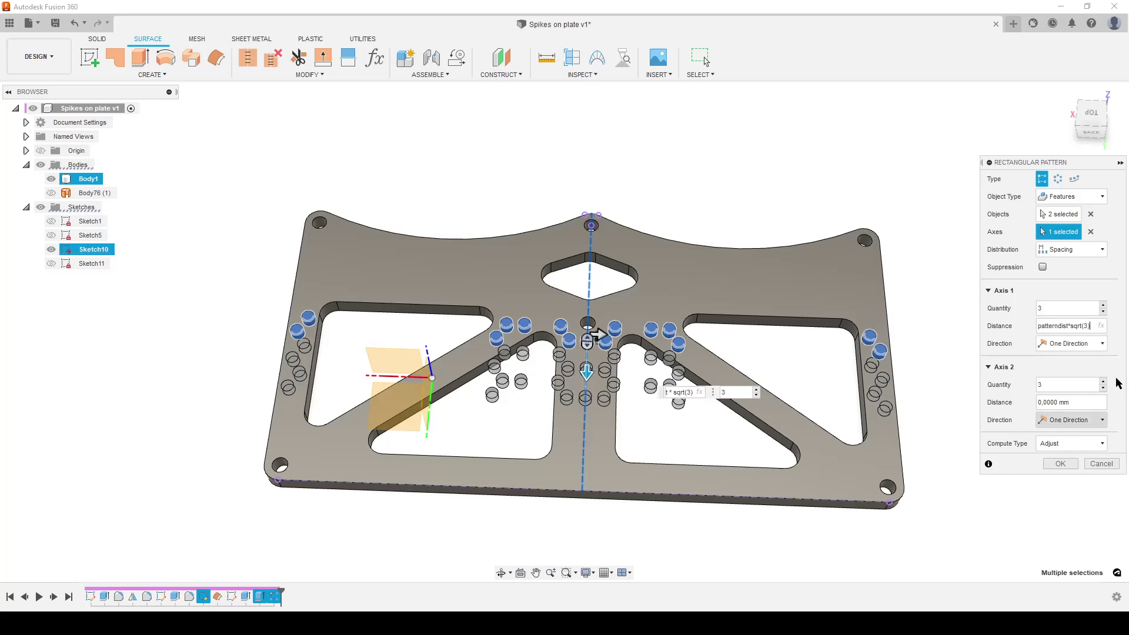
left_click(1096, 344)
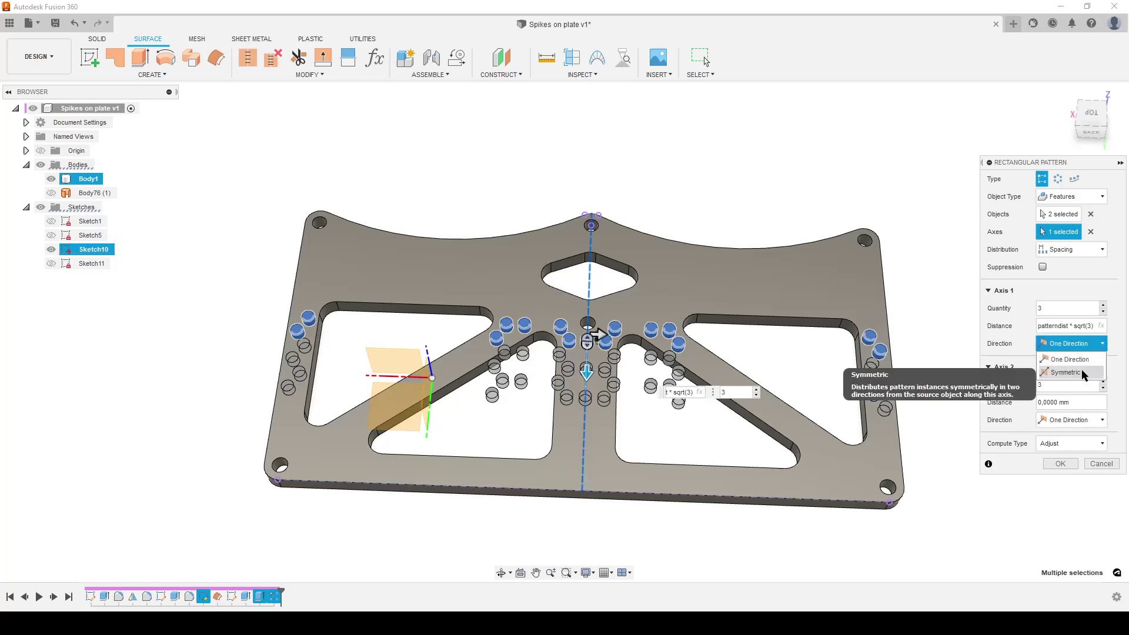
left_click(1066, 372)
left_click(1093, 111)
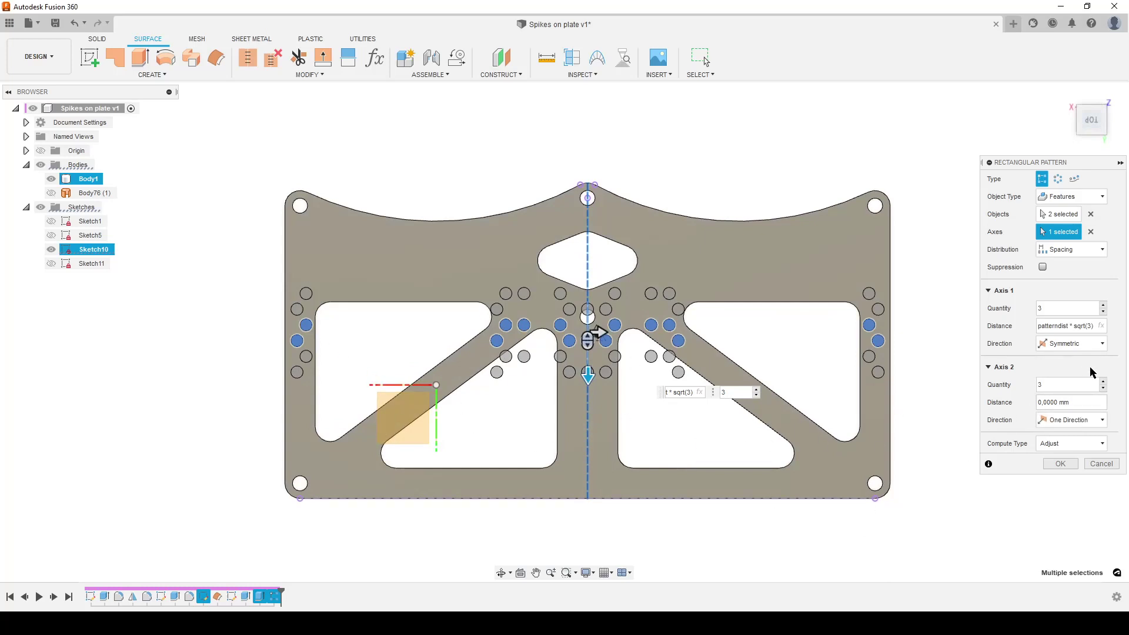
Raise the second pattern's Axis 1 quantity to 10 and apply it
left_click(1104, 305)
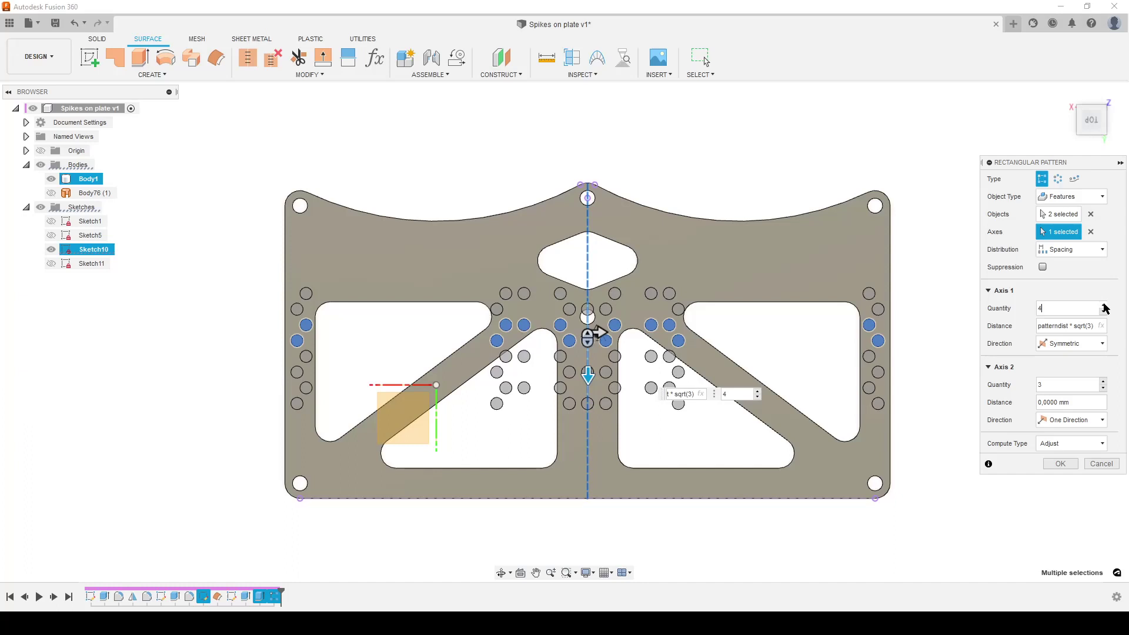
left_click(1104, 305)
left_click(1104, 306)
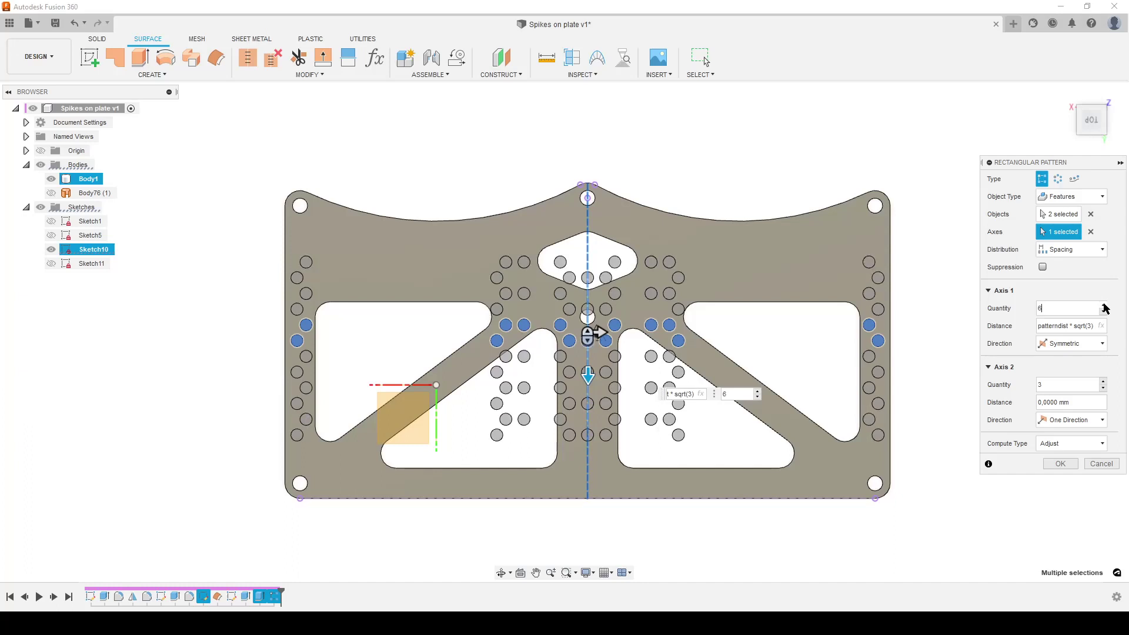
left_click(1104, 305)
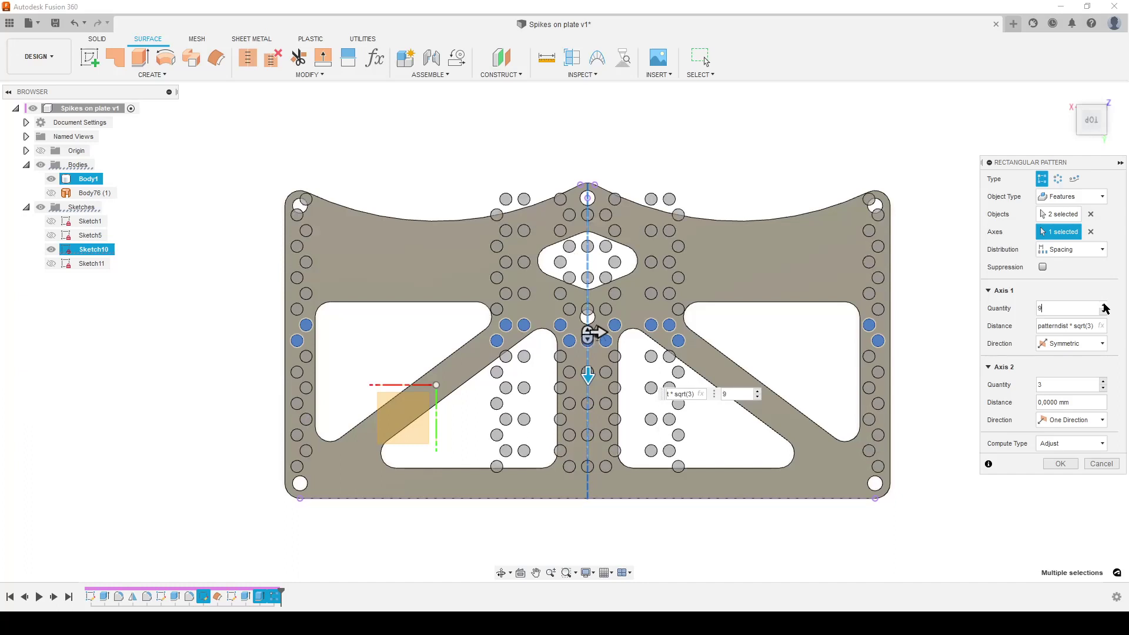
left_click(1104, 306)
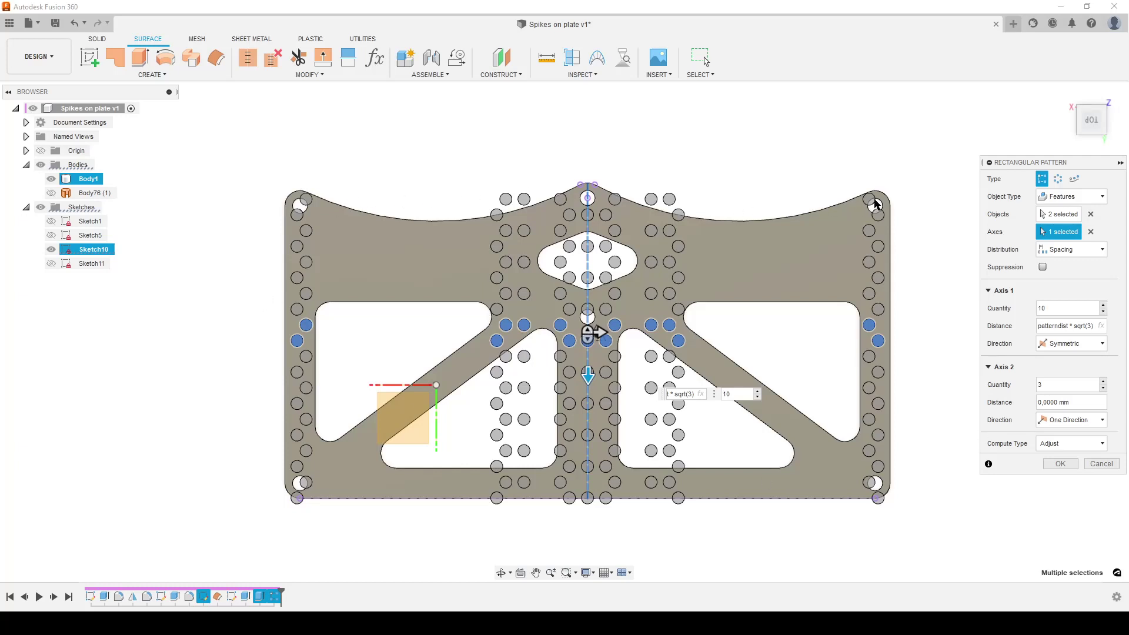
left_click(1103, 306)
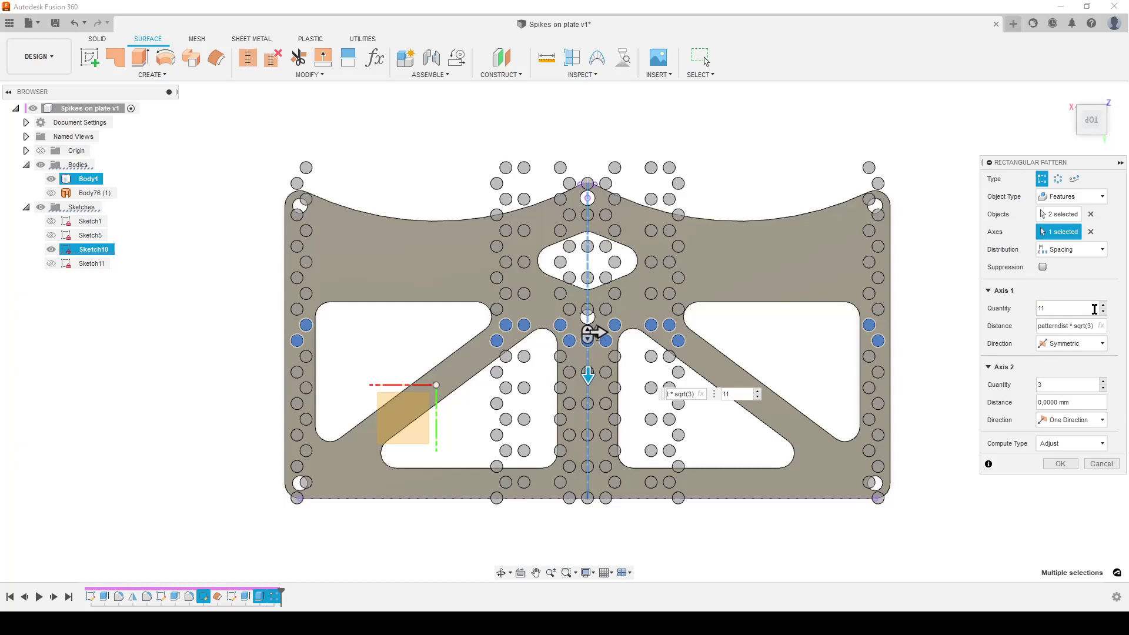
left_click(1103, 311)
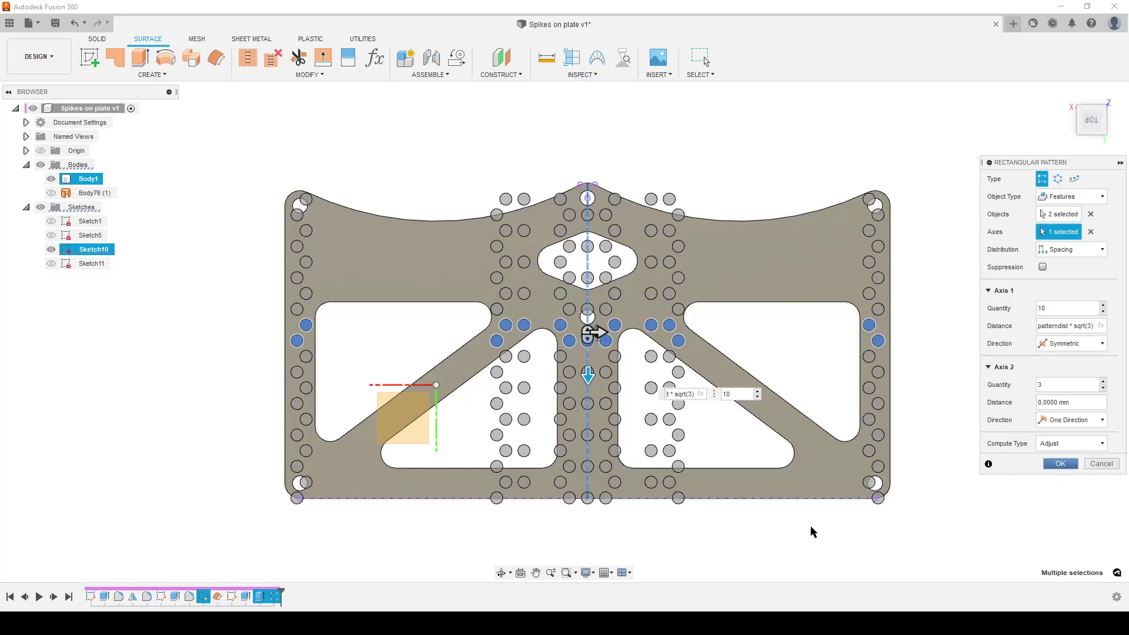
key("Return")
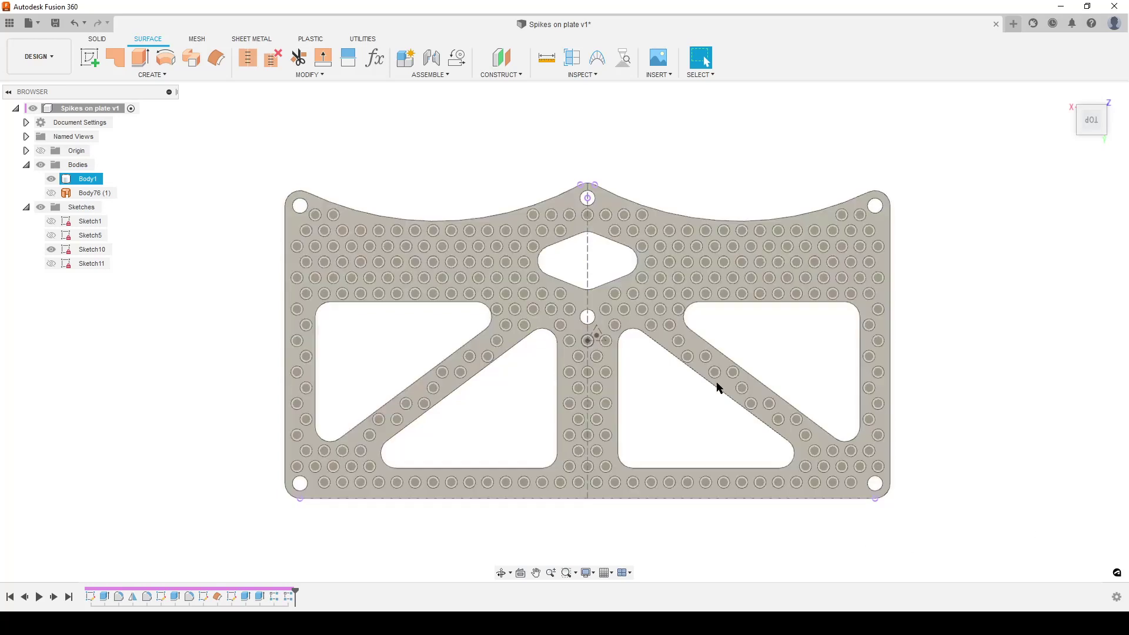
left_click(52, 249)
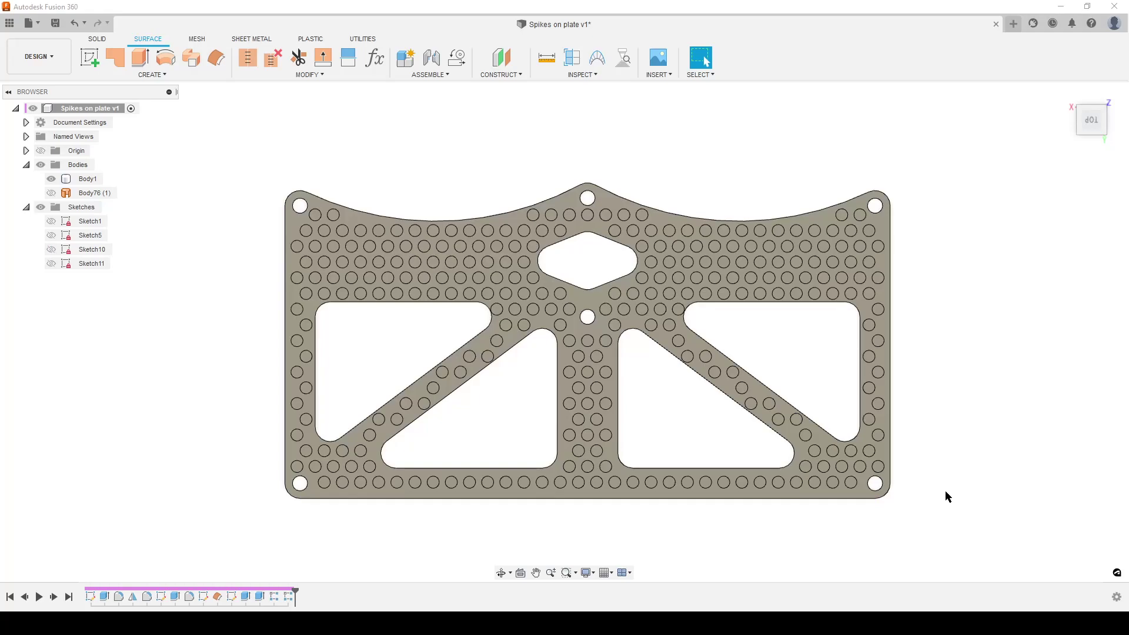
middle_click_drag(946, 492, 941, 467, "shift")
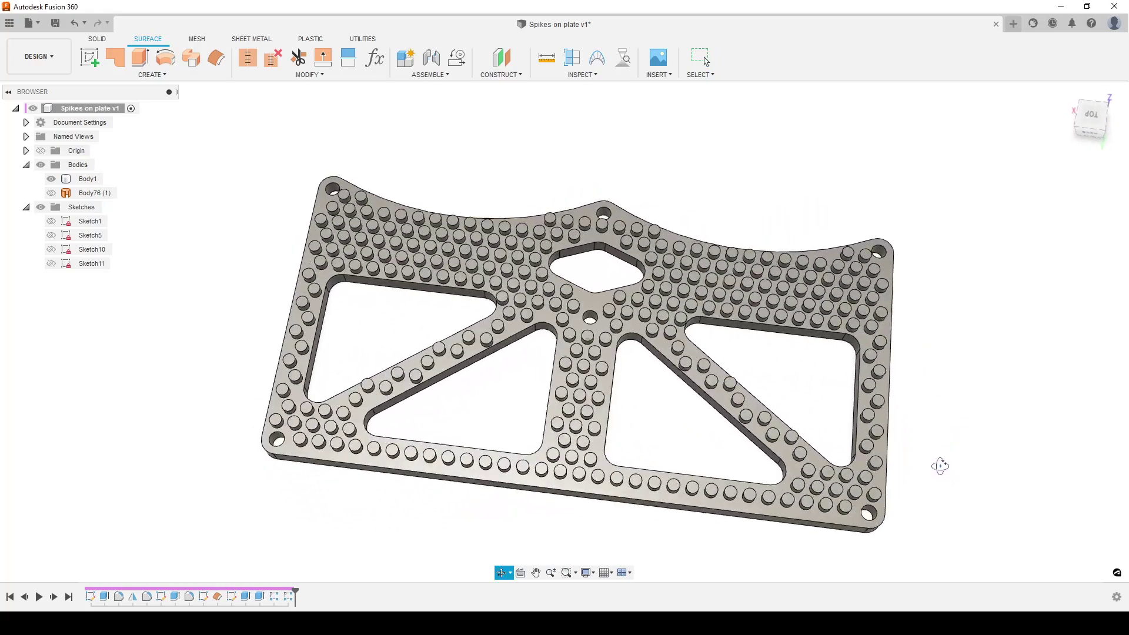
scroll(643, 488, "up", 3)
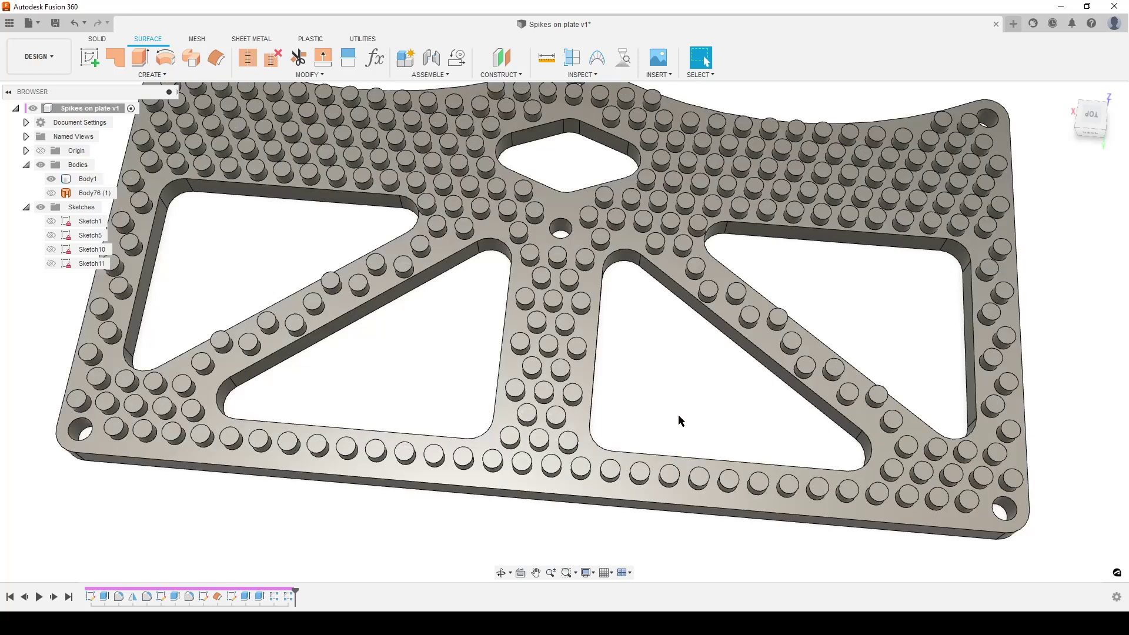
scroll(681, 414, "down", 3)
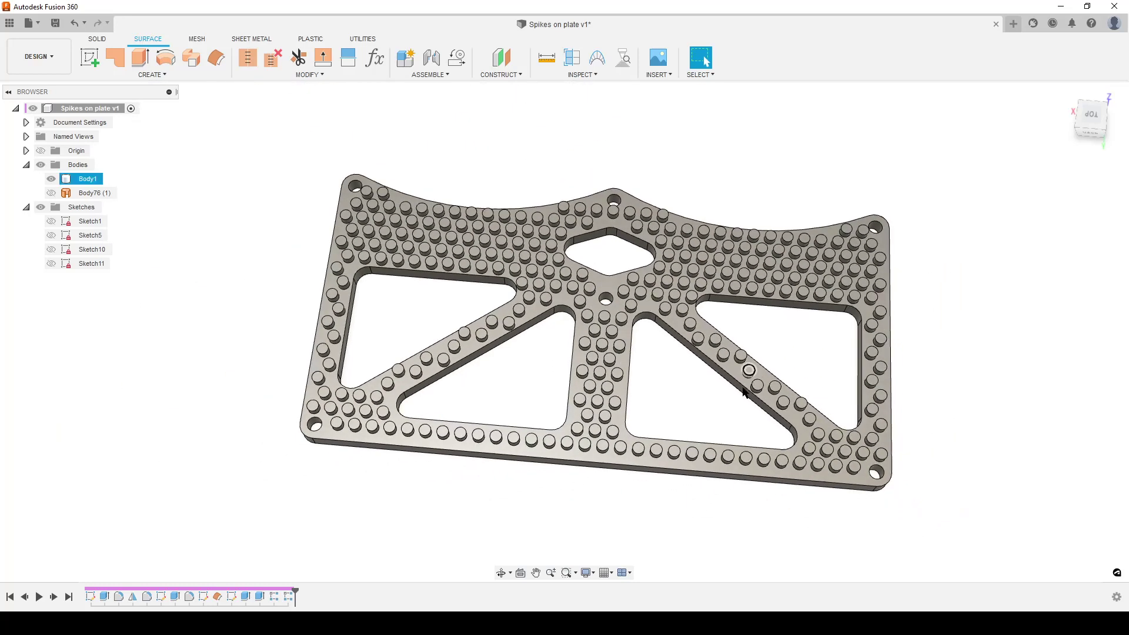
Start a Draft with the plate's top face as the pull direction
type("s")
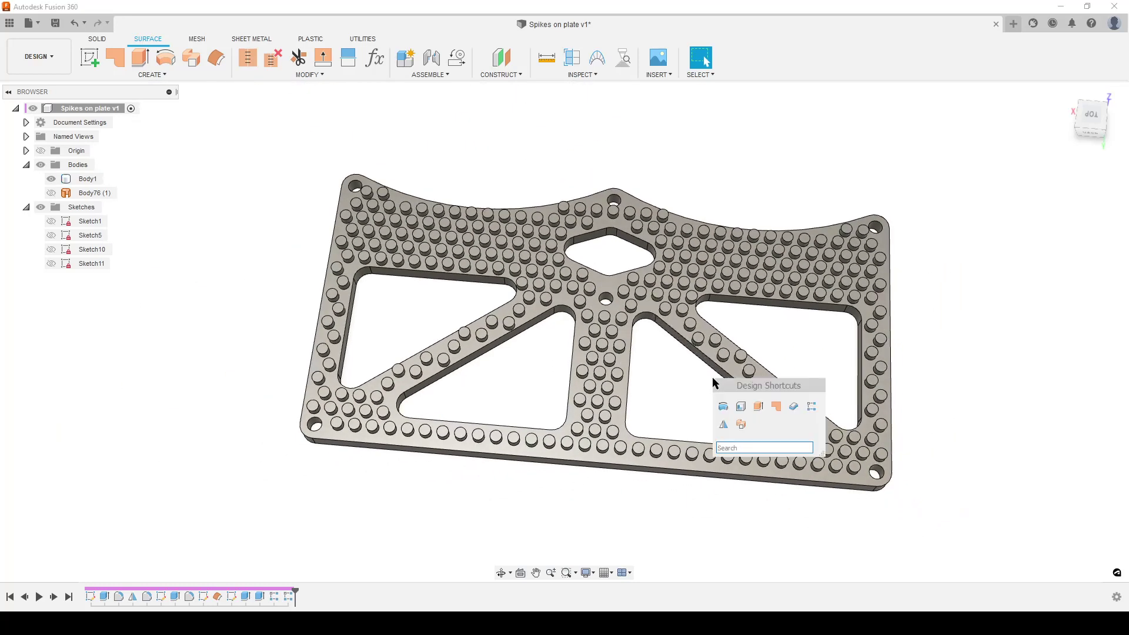
type("dra")
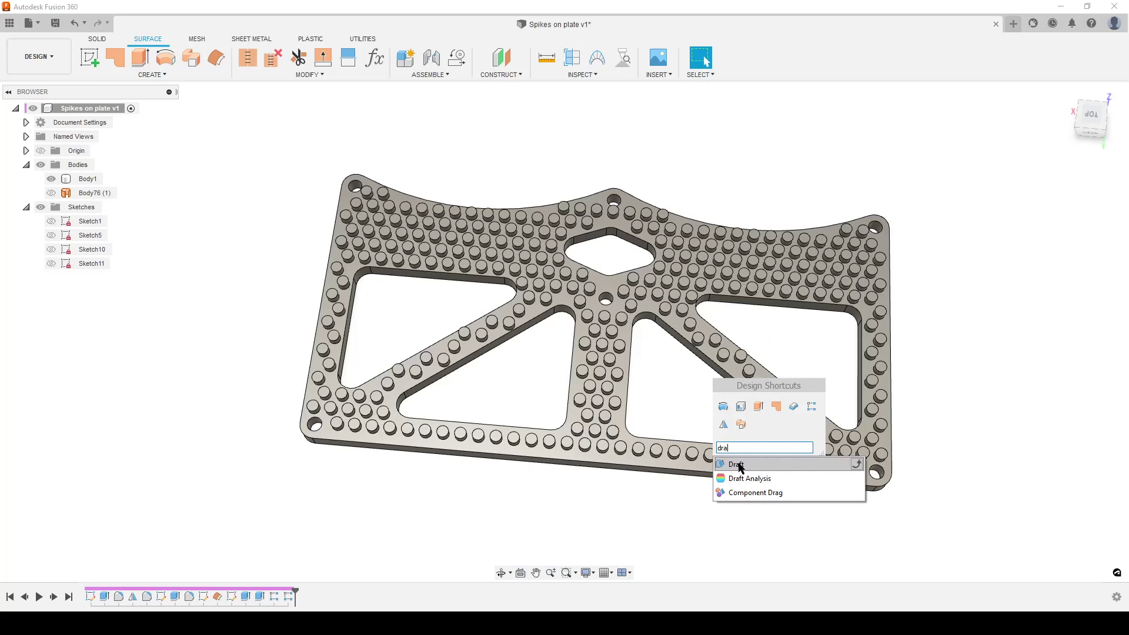
left_click(759, 464)
scroll(582, 540, "up", 5)
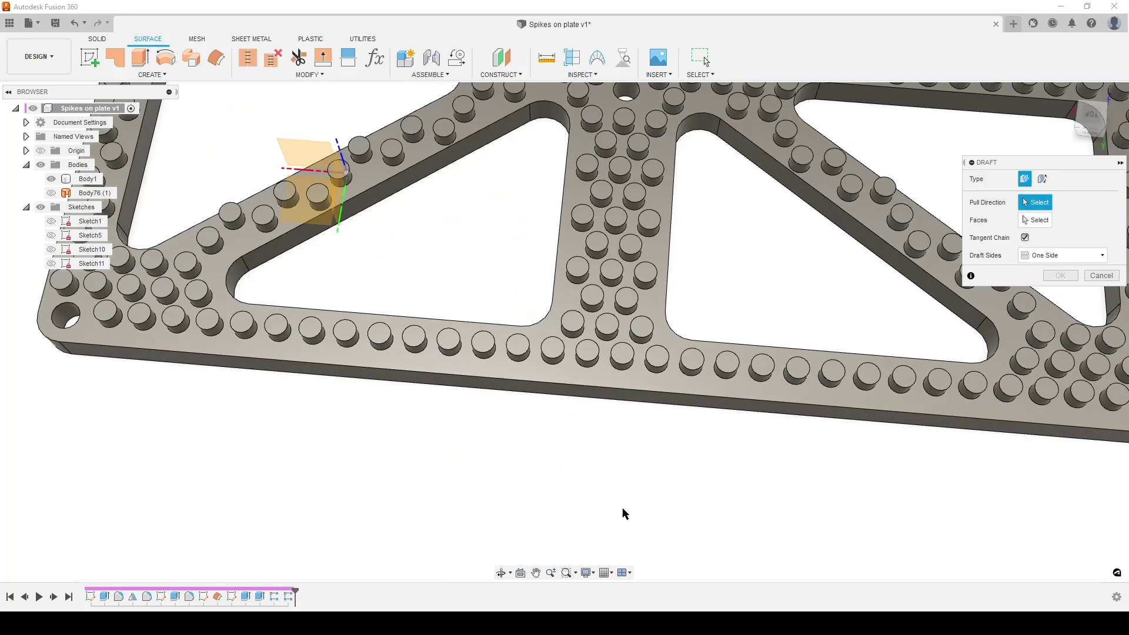
left_click(676, 390)
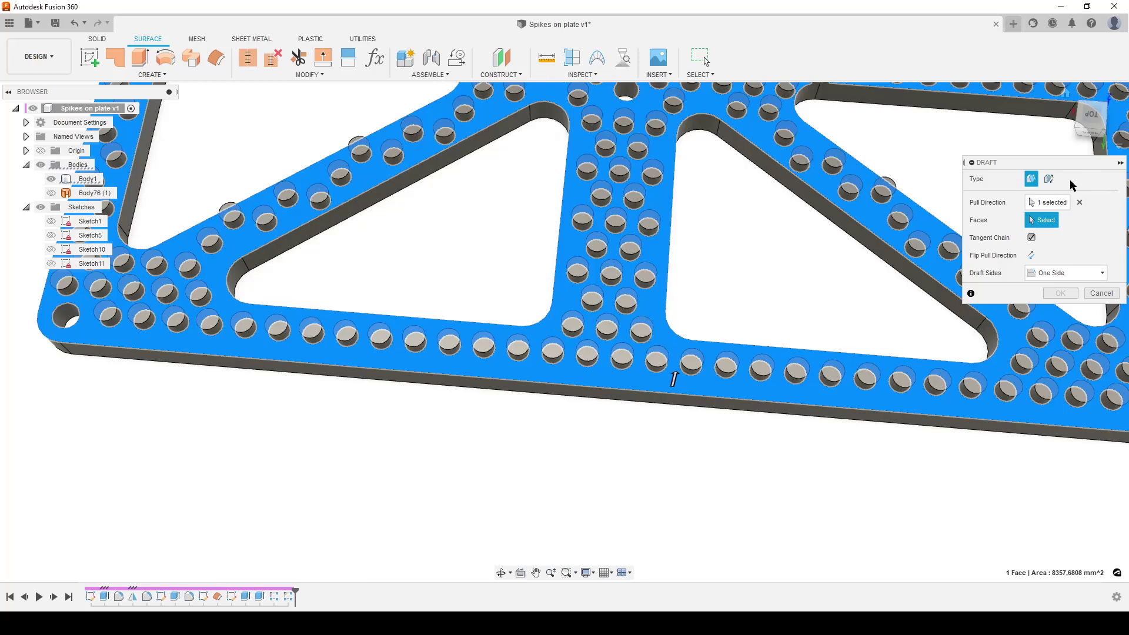
Select the side faces of all 280 nubs from the Right view
left_click(1089, 136)
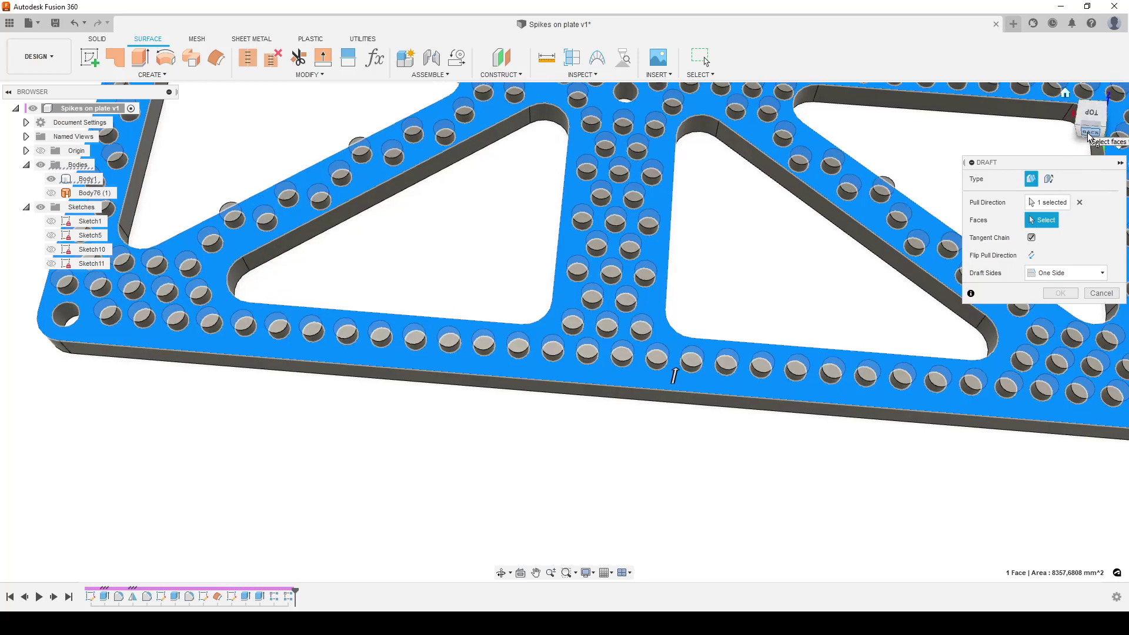
scroll(506, 412, "down", 3)
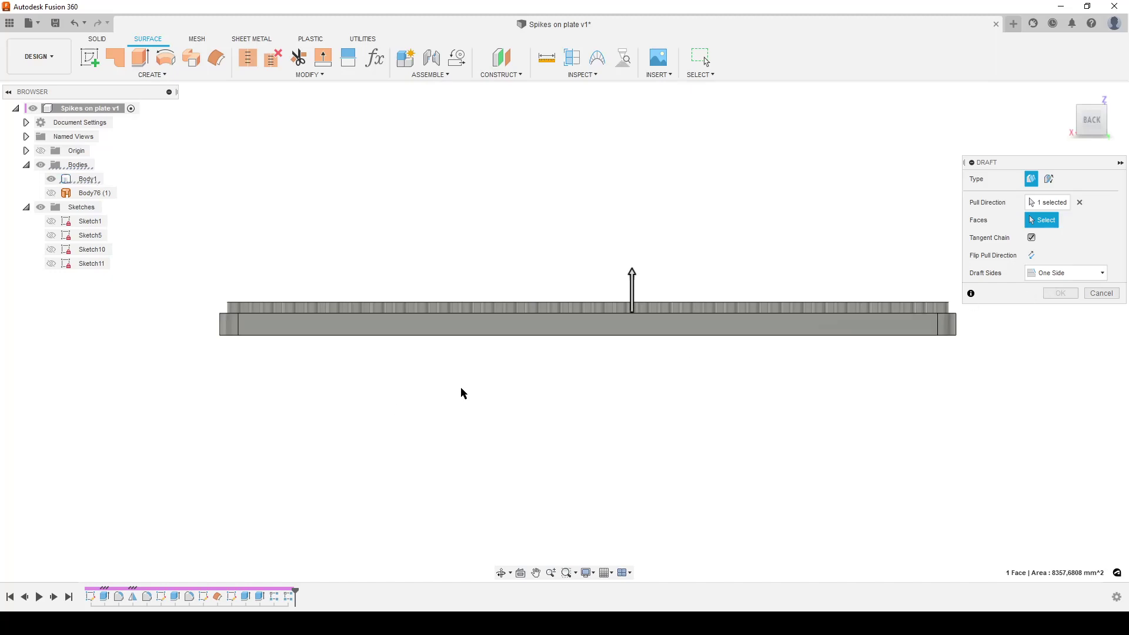
middle_click_drag(1049, 111, 765, 377, "shift")
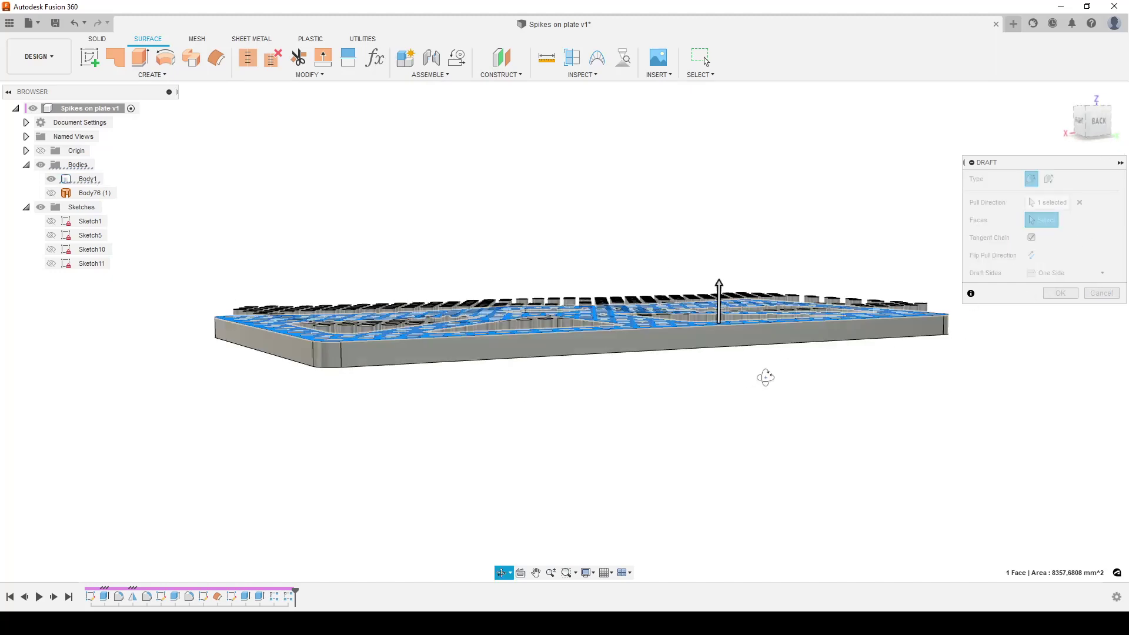
left_click(1080, 122)
scroll(454, 402, "up", 2)
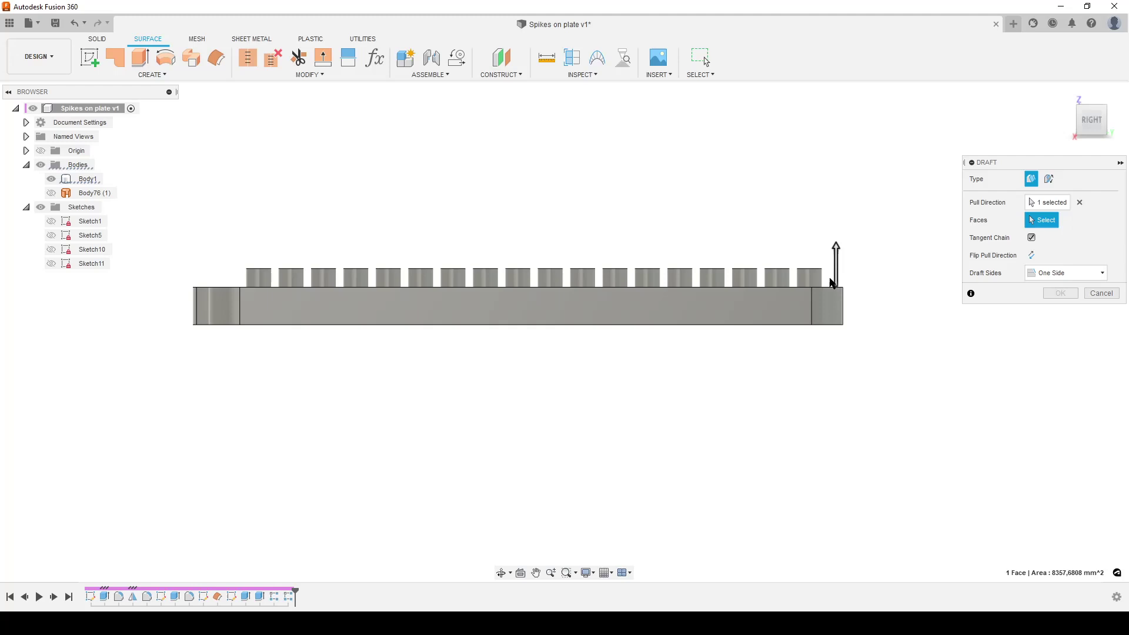
scroll(833, 287, "up", 2)
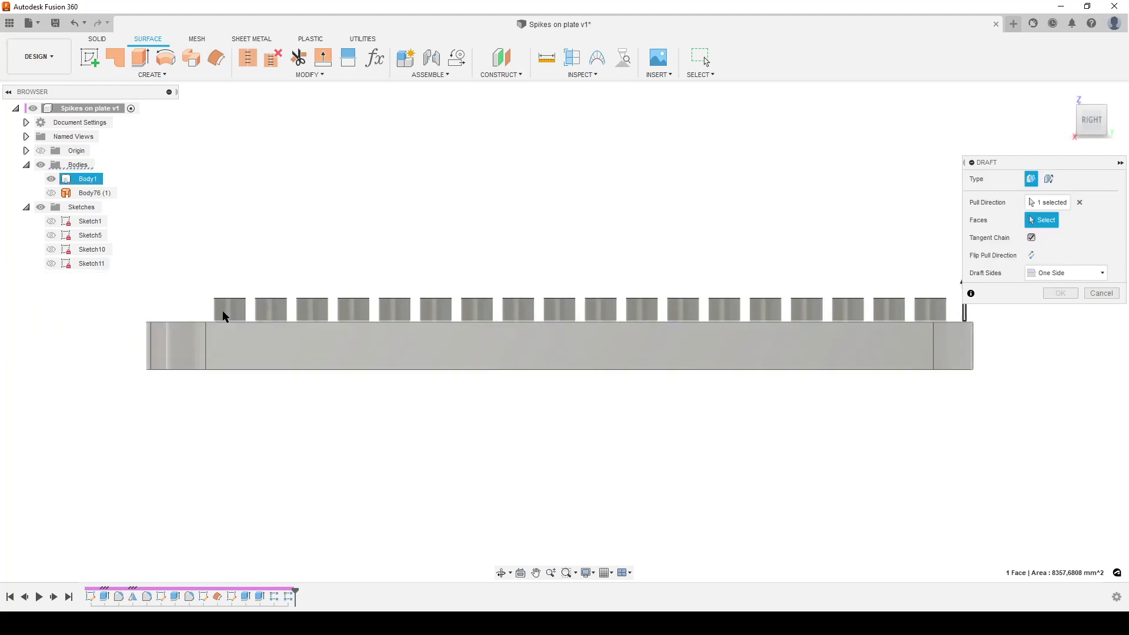
middle_click_drag(224, 318, 175, 353)
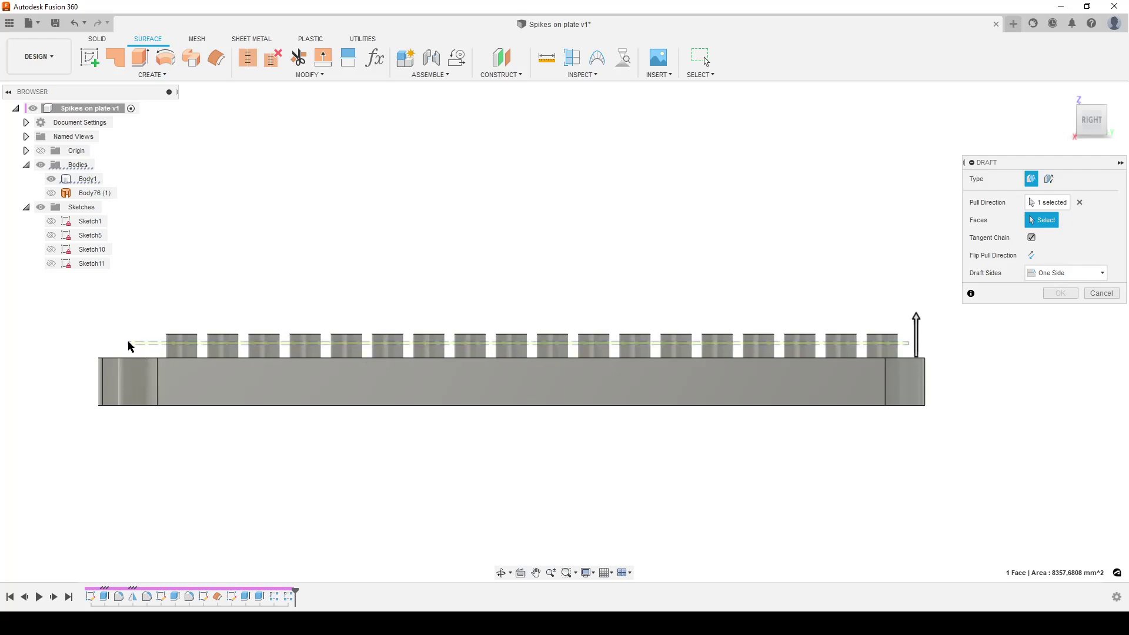
left_click(128, 341)
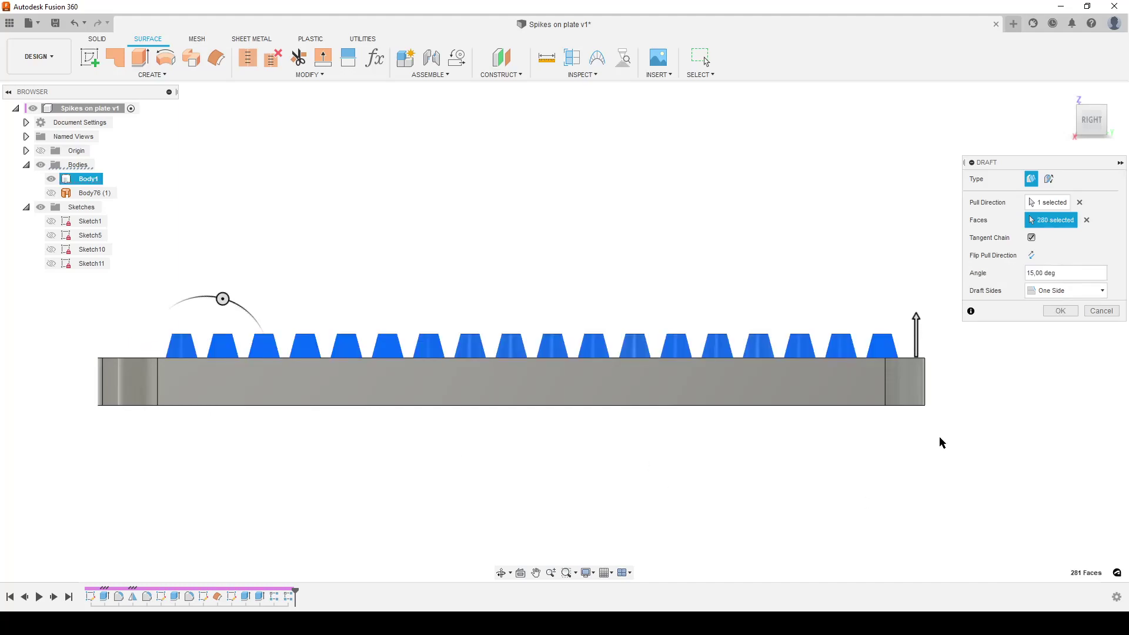
Set the draft angle to 15° after trying 30°, and apply the draft
middle_click_drag(600, 470, 606, 504, "shift")
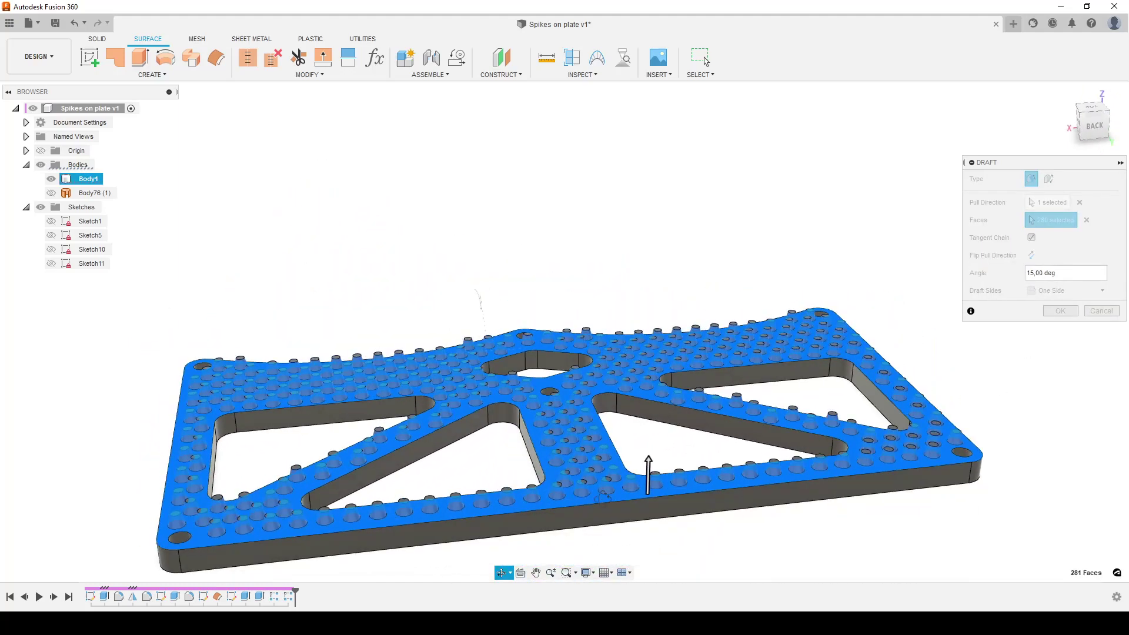
left_click(1051, 275)
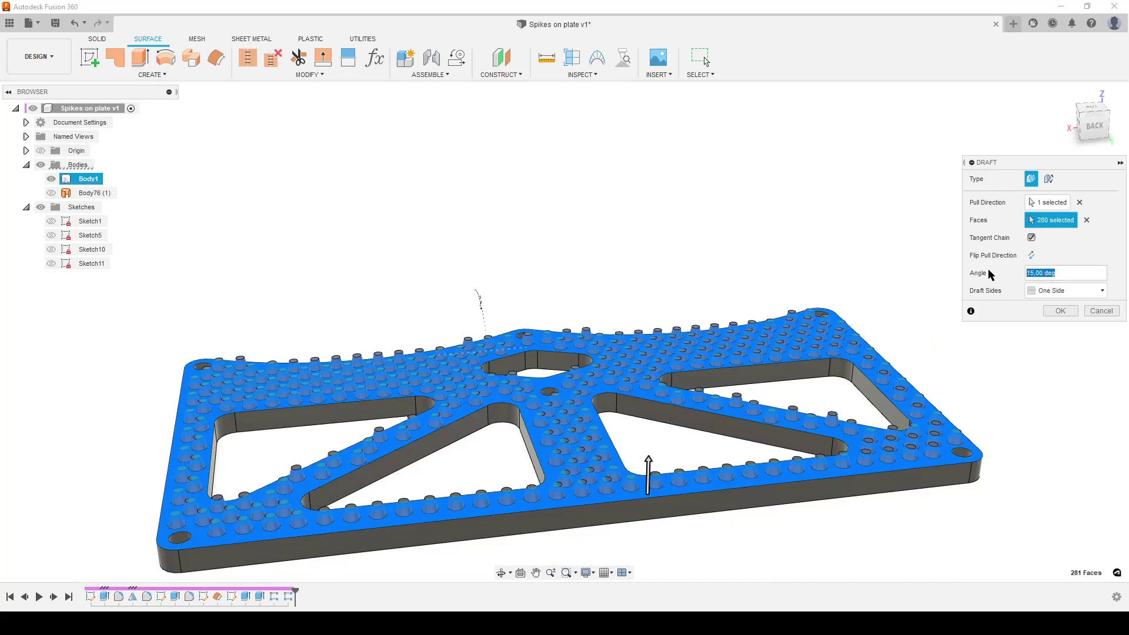
type("30")
scroll(600, 489, "up", 3)
scroll(599, 490, "up", 3)
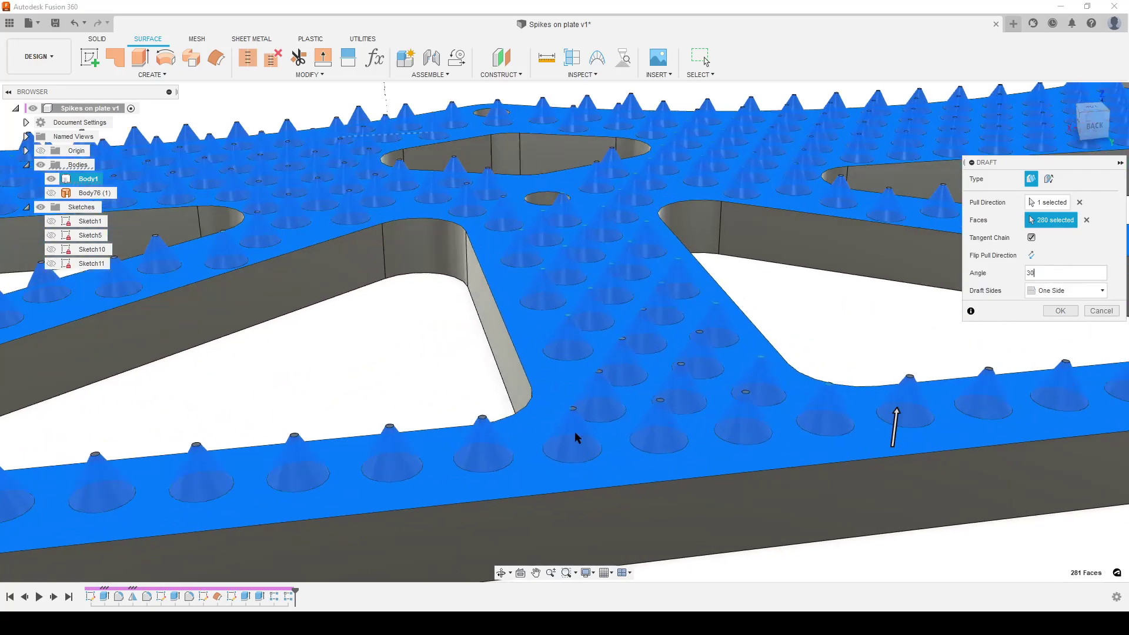
left_click(1036, 273)
type("15")
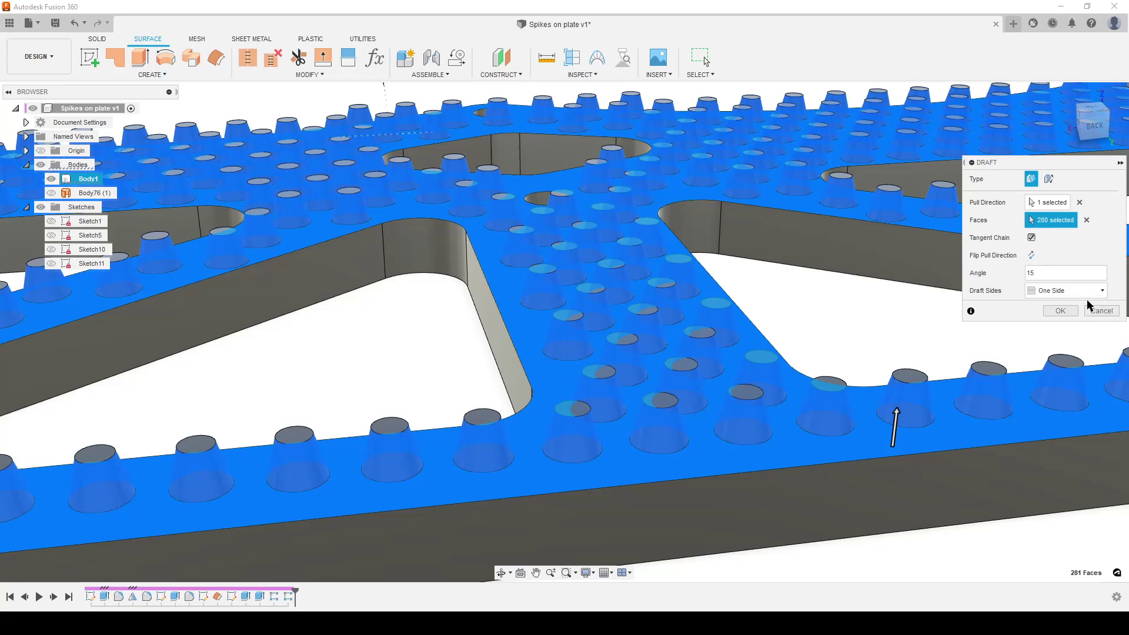
left_click(1060, 312)
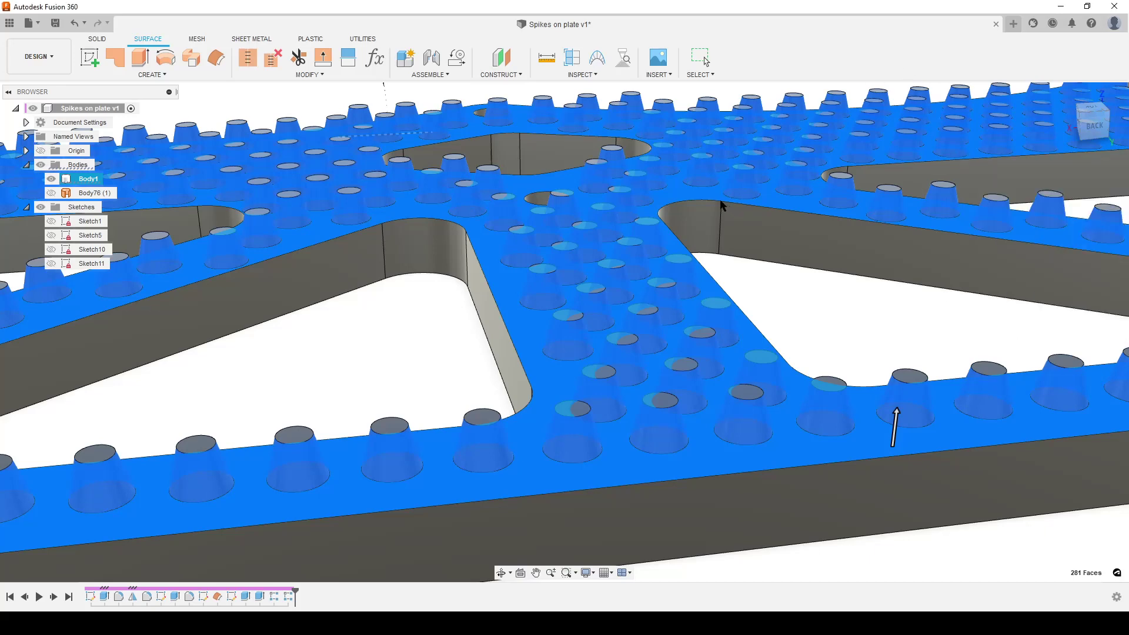
key("Escape")
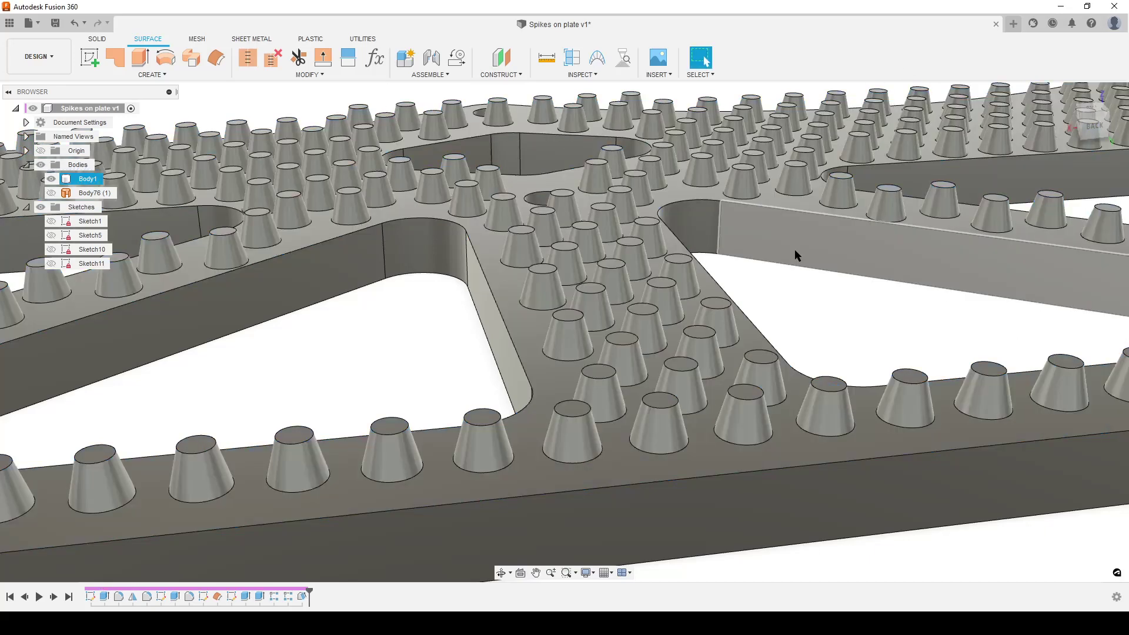
scroll(795, 249, "down", 10)
middle_click_drag(856, 316, 779, 502, "shift")
scroll(569, 347, "up", 10)
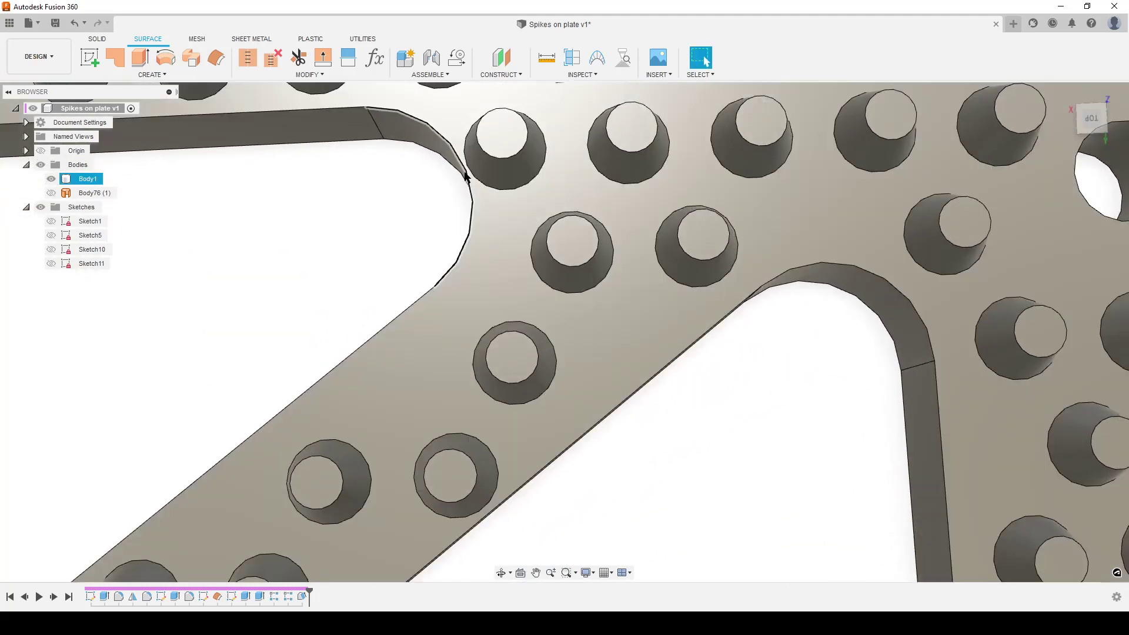
scroll(513, 211, "down", 10)
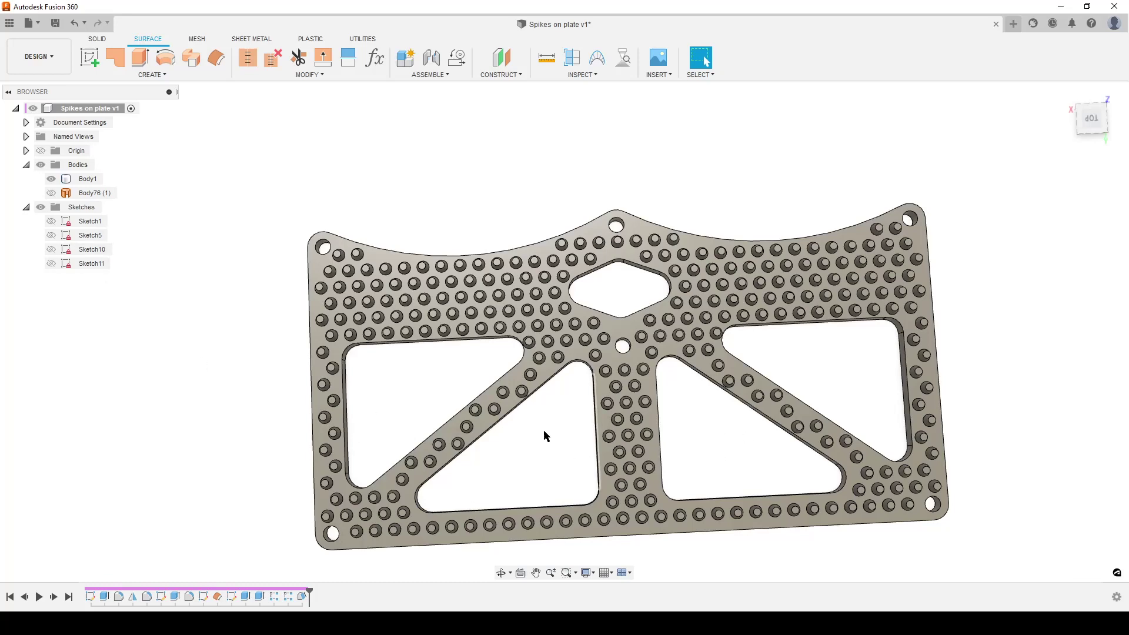
Remove Body76 (1) via the Browser and orbit to check the spiked plate
left_click(89, 197)
right_click(88, 197)
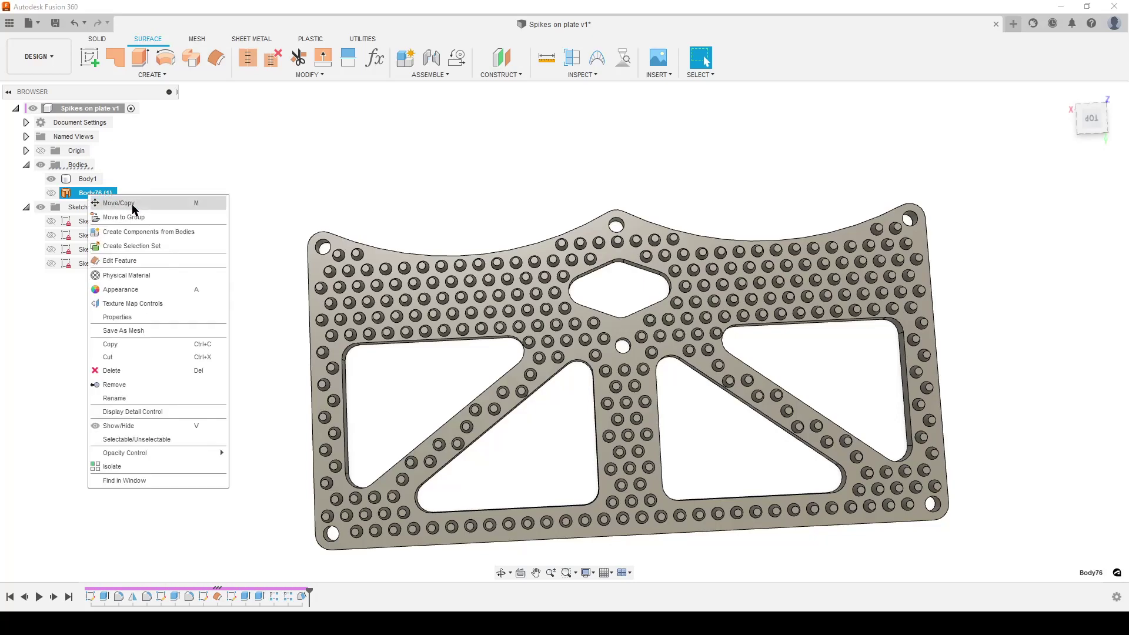
left_click(152, 390)
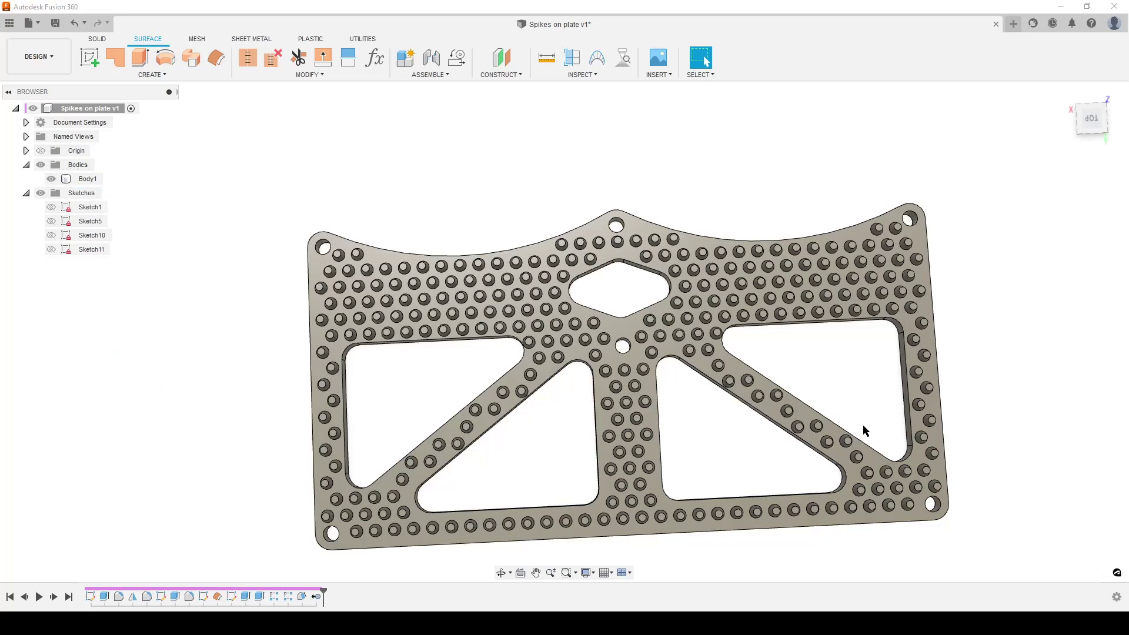
middle_click_drag(788, 471, 744, 423, "shift")
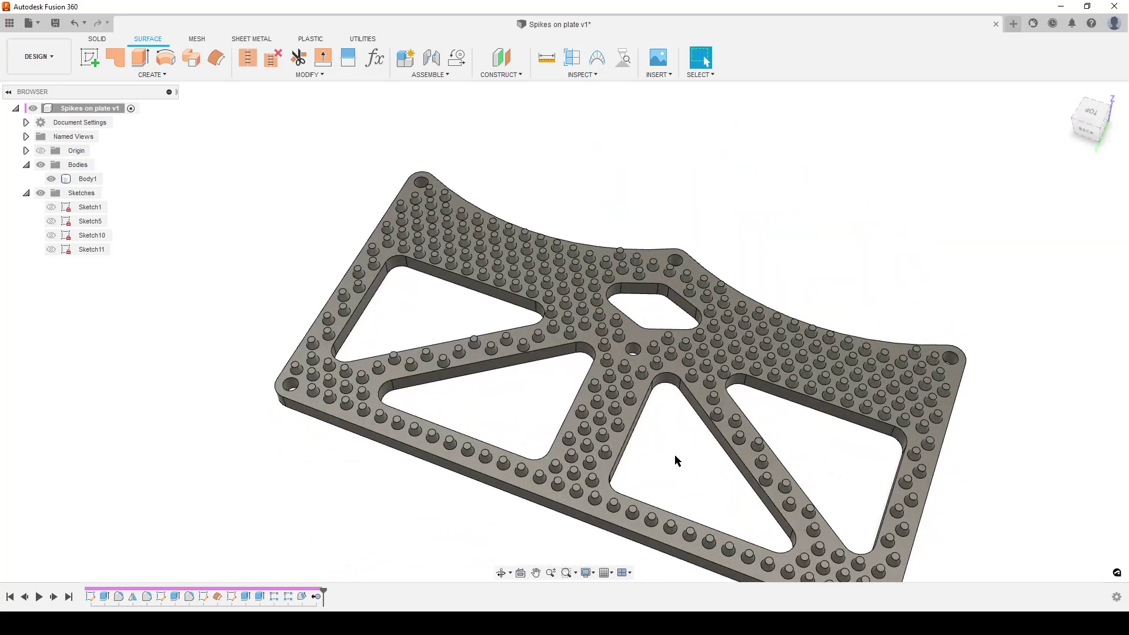